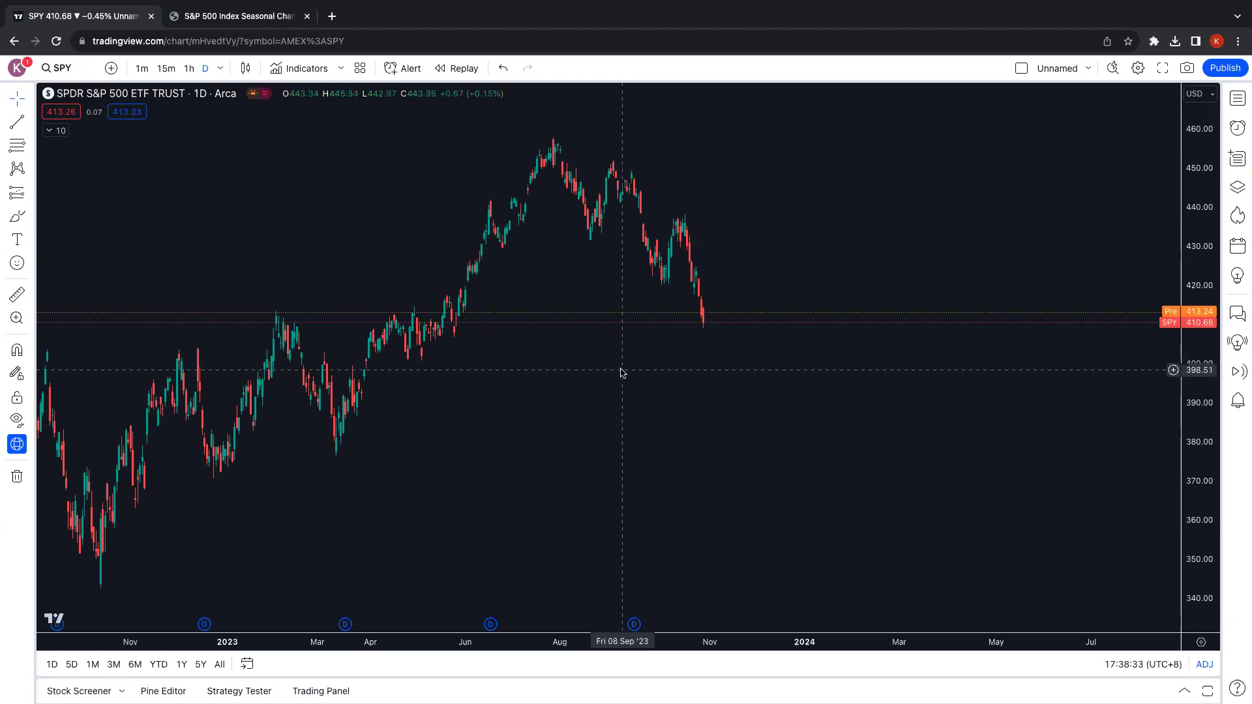
Examine the recent daily price action of SPY, and open the S&P 500 Index Seasonal Chart page for comparison.
scroll(748, 328, right, 3)
scroll(743, 330, right, 5)
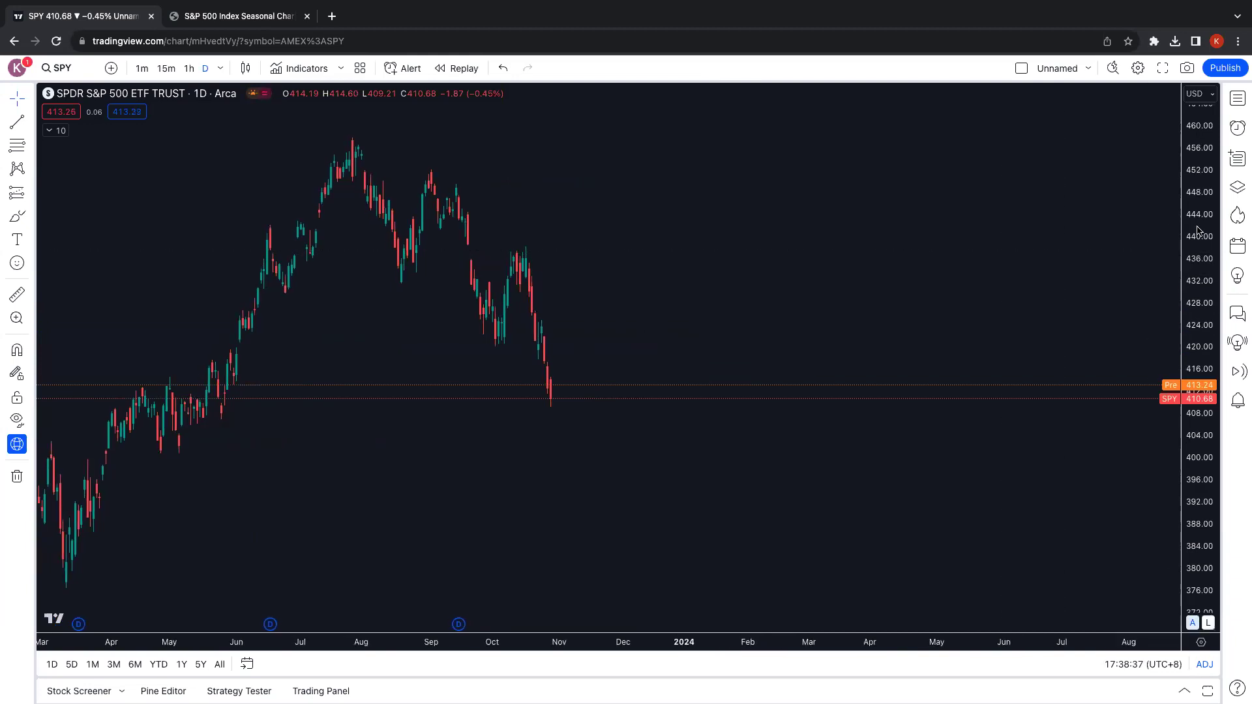
scroll(1200, 228, down, 3)
scroll(926, 243, down, 2)
scroll(925, 243, up, 3)
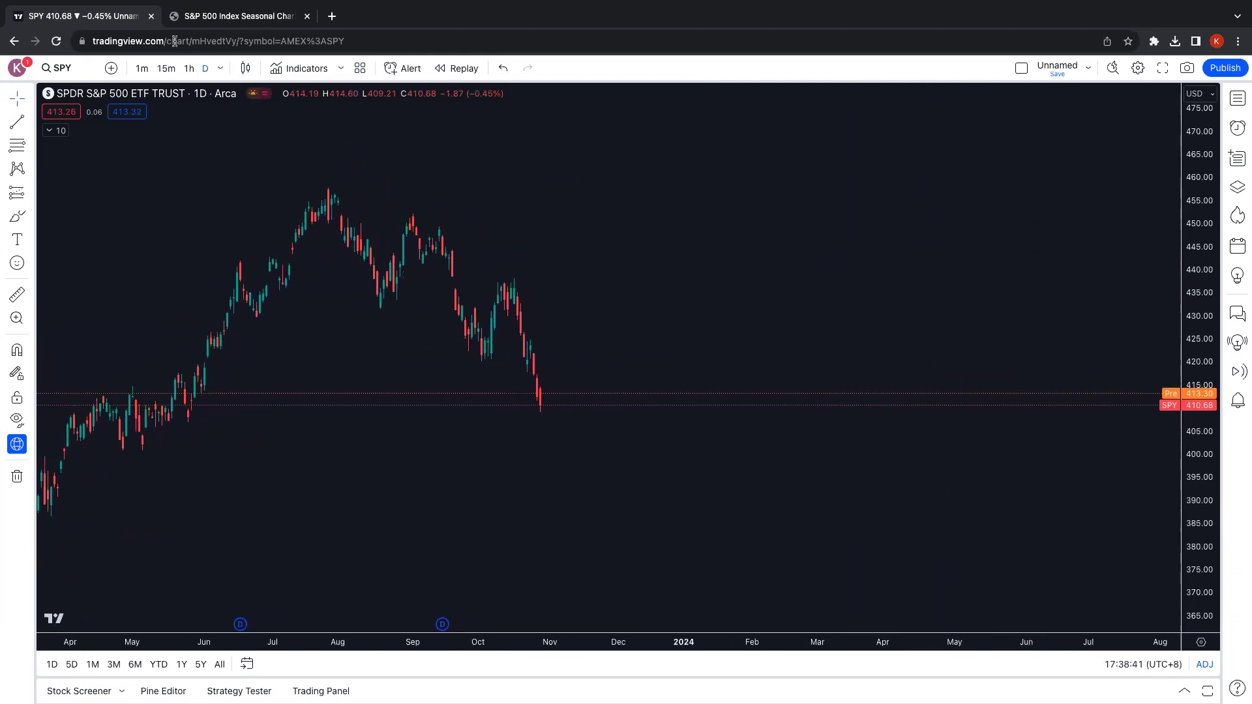
click(266, 19)
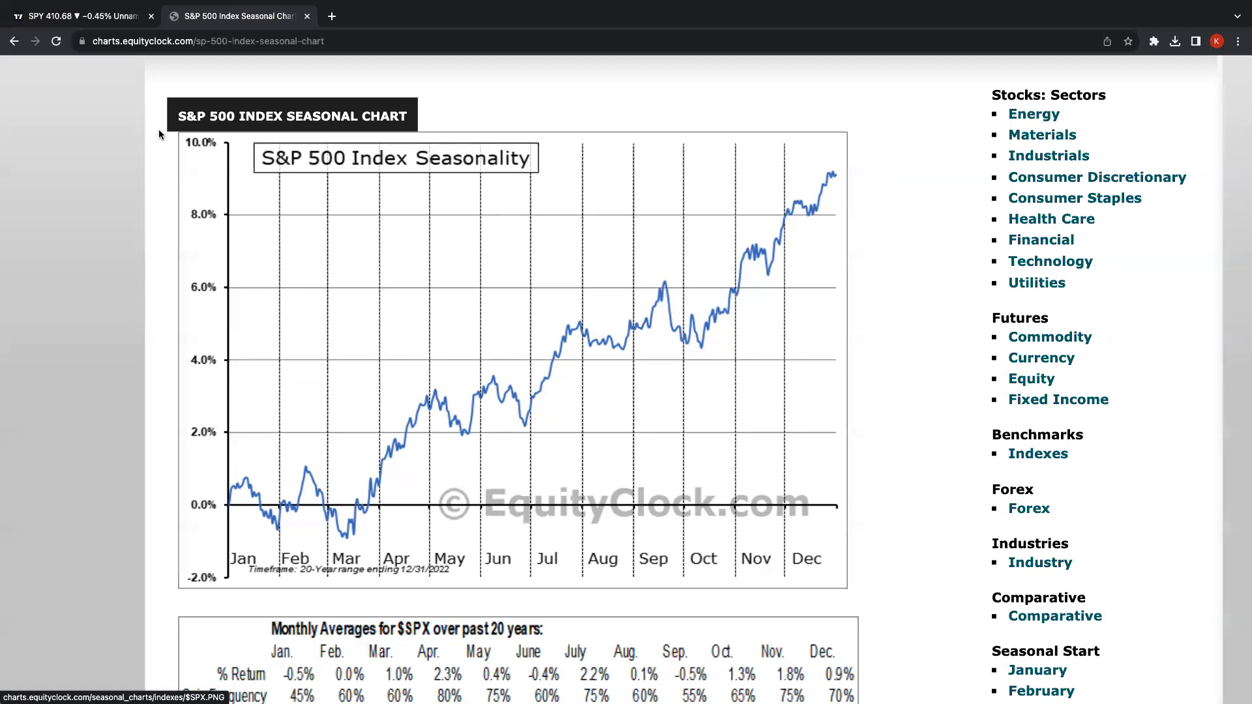
Return to the SPY chart and place a horizontal line at about 420.74 along the early-October low.
click(72, 25)
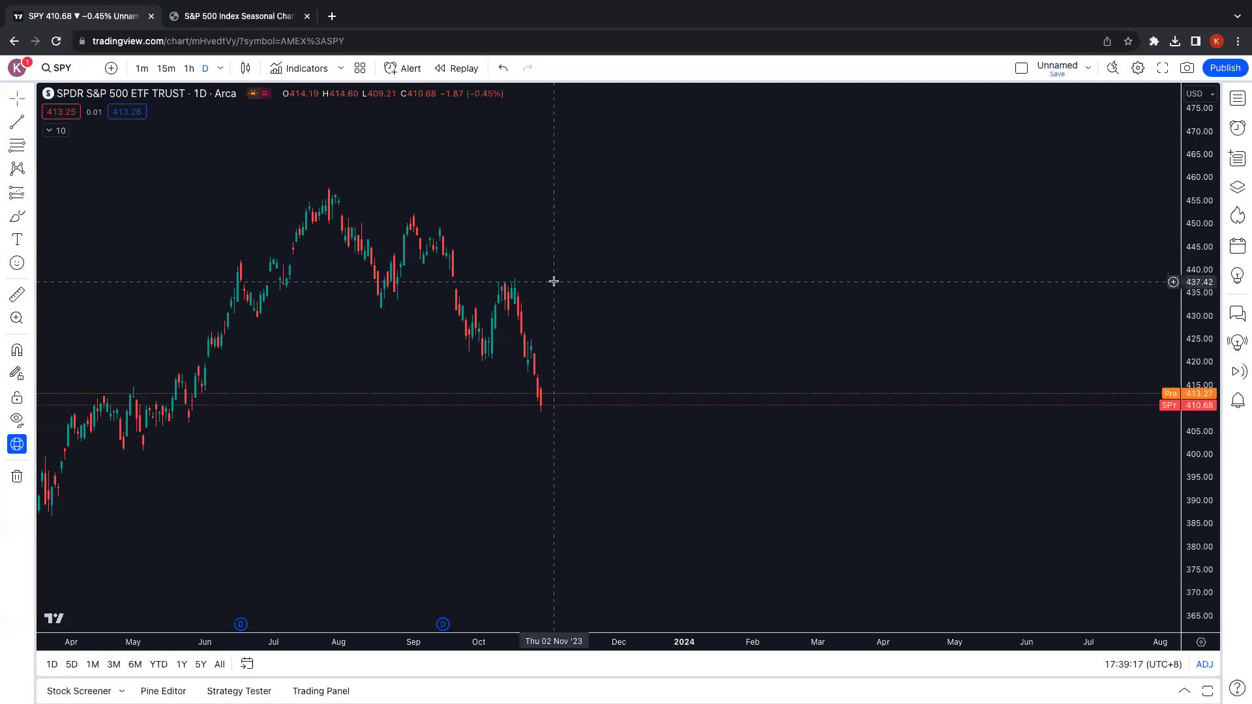
scroll(552, 281, right, 5)
drag(456, 237, 557, 250)
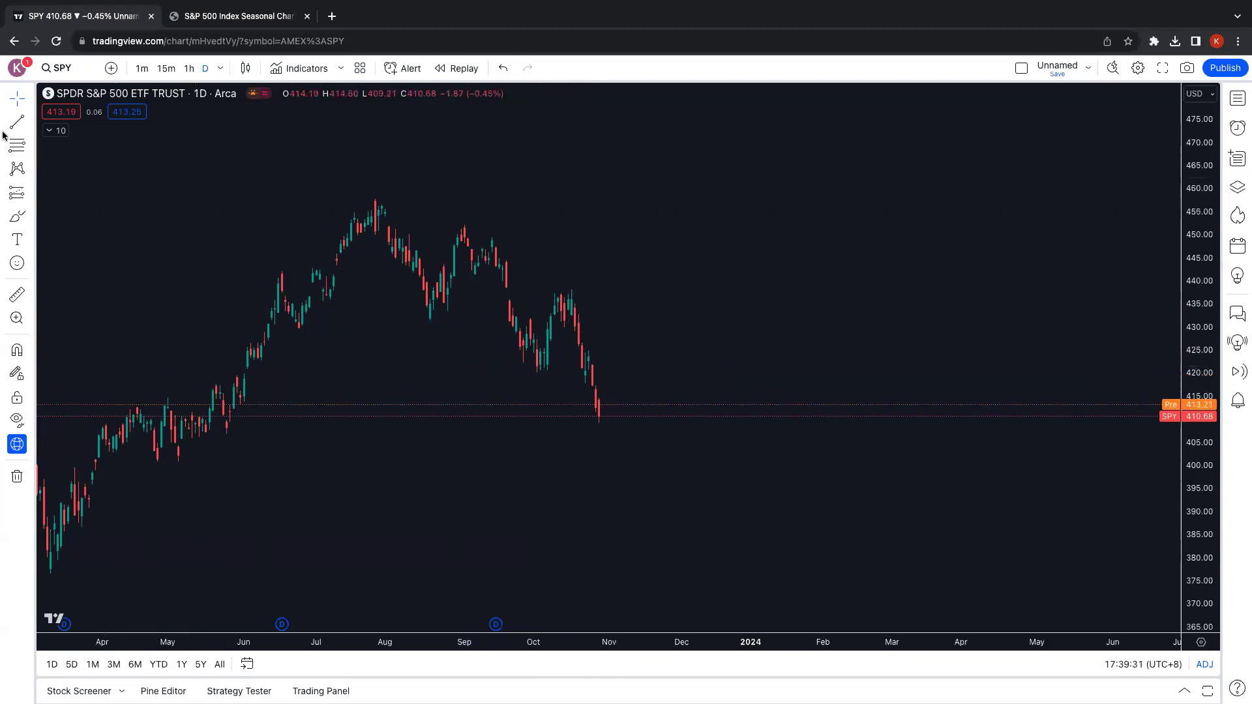
click(29, 128)
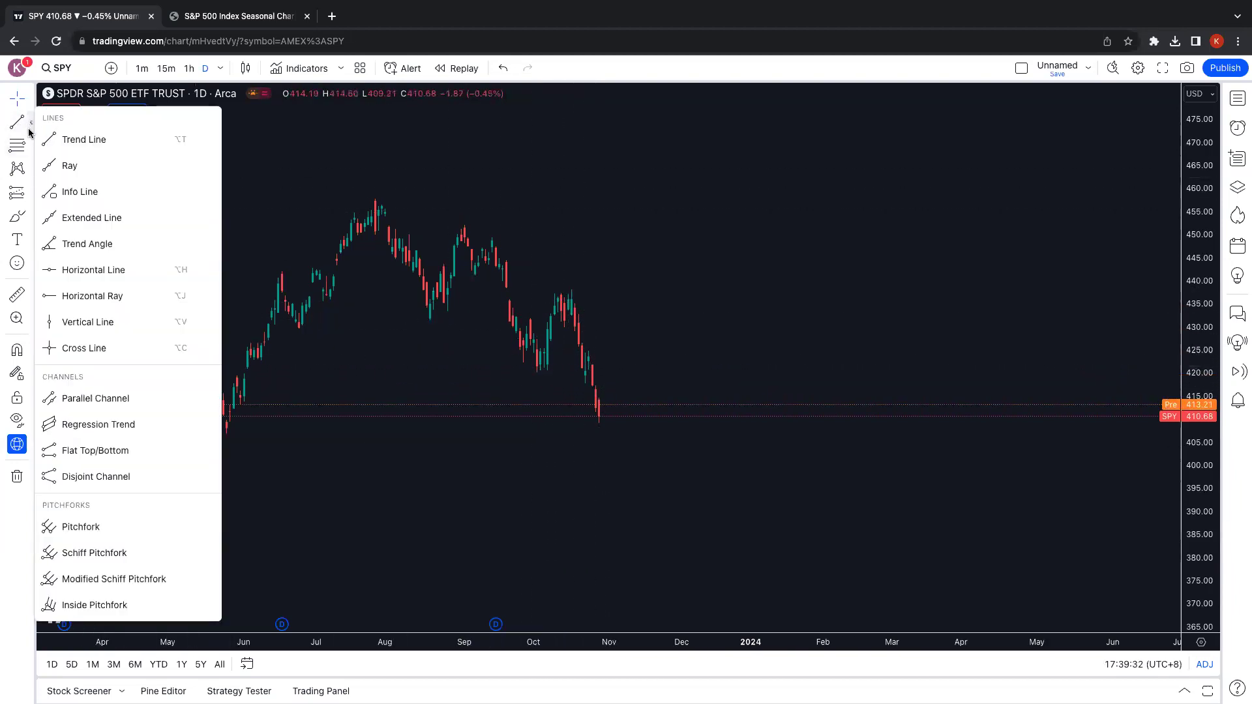
click(103, 268)
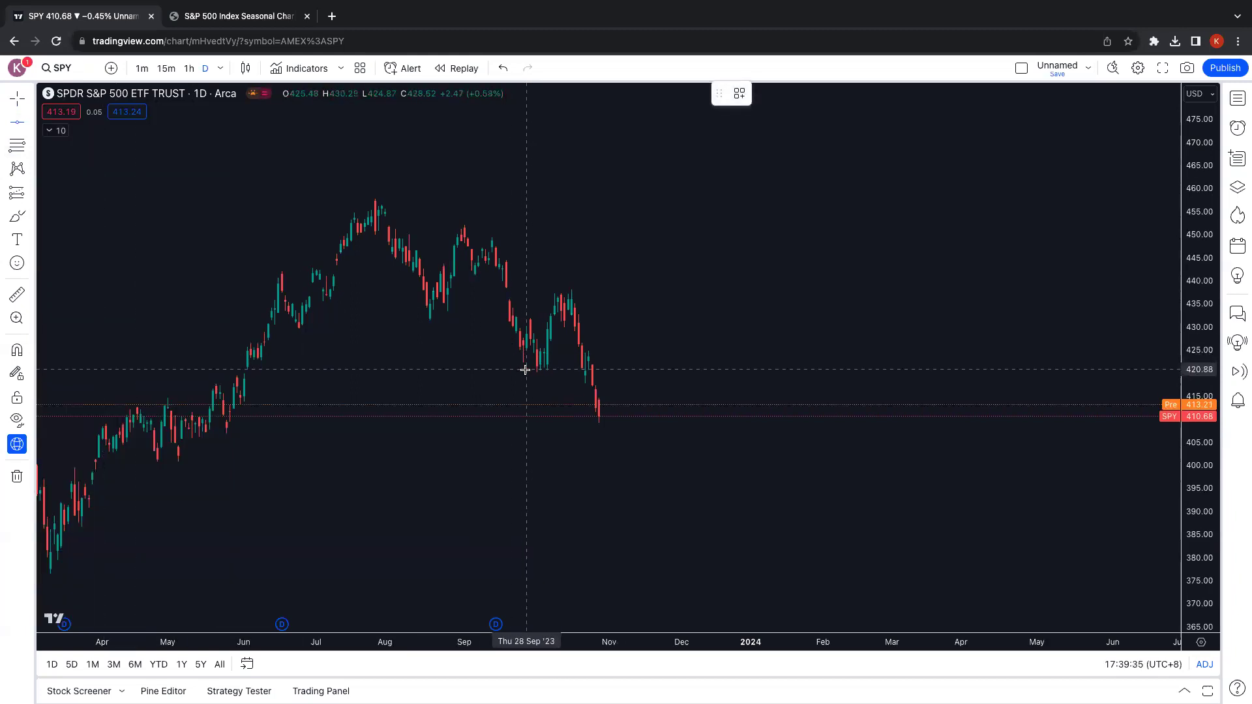
click(527, 369)
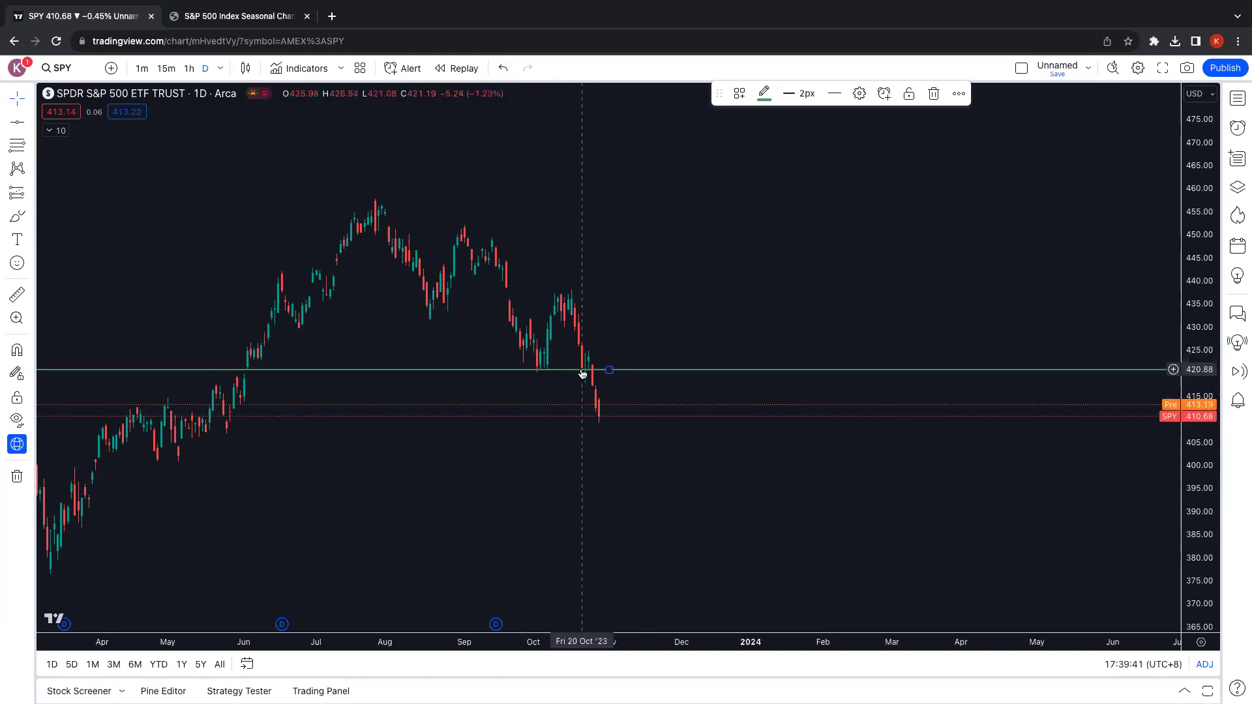
Brush a circle and a downward arrow at the late-October drop through the horizontal line, and remove all drawings.
scroll(584, 373, right, 5)
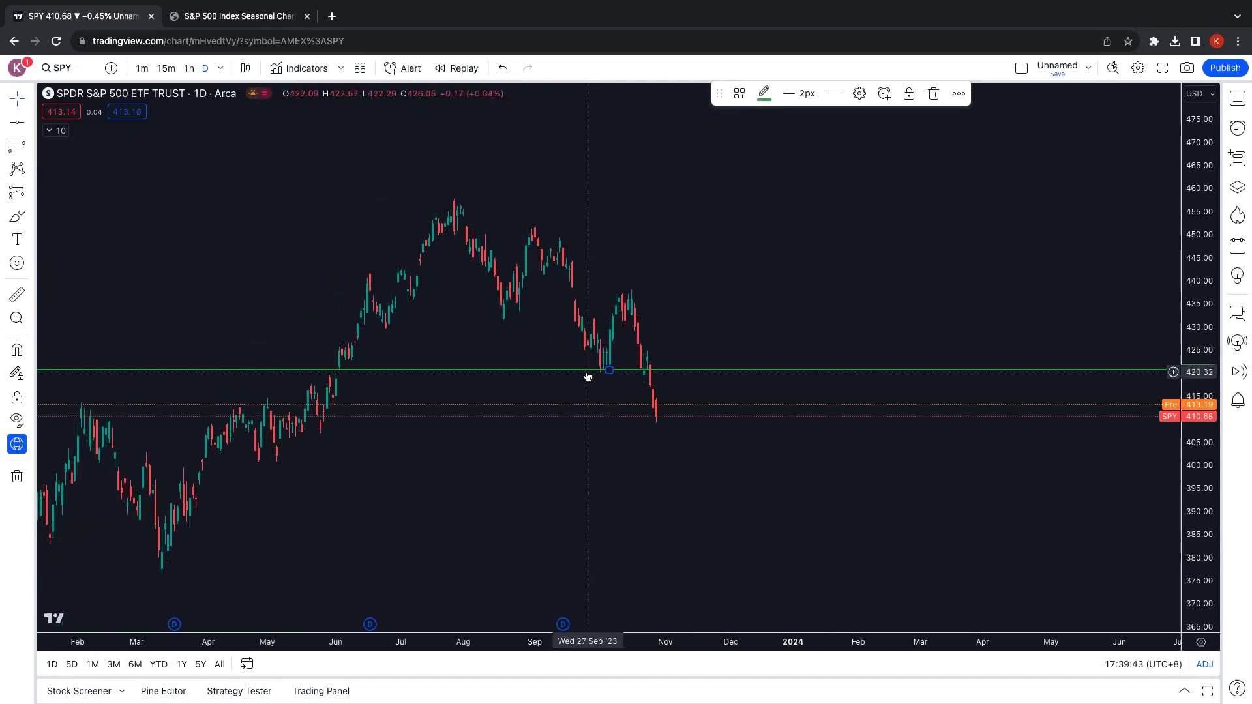
drag(584, 372, 673, 372)
scroll(564, 372, right, 3)
scroll(520, 413, left, 4)
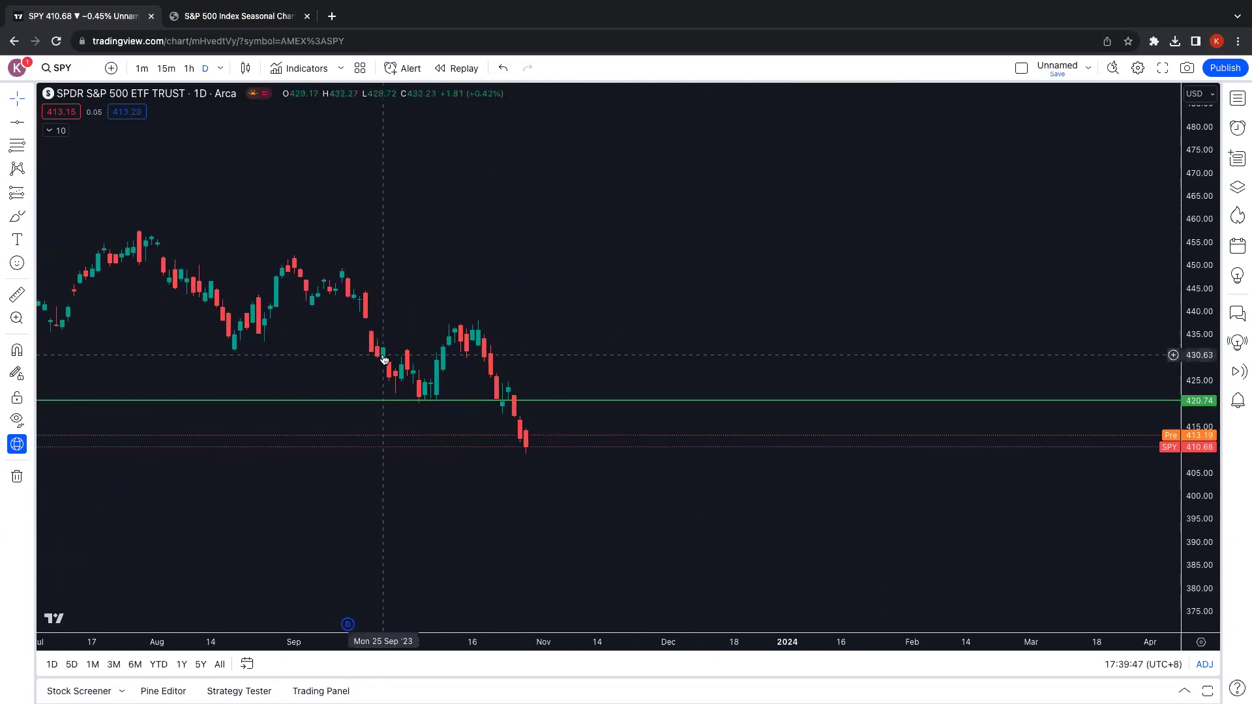
mouse_move(506, 395)
mouse_down()
mouse_move(491, 400)
mouse_move(502, 409)
mouse_move(513, 373)
mouse_move(547, 435)
mouse_up()
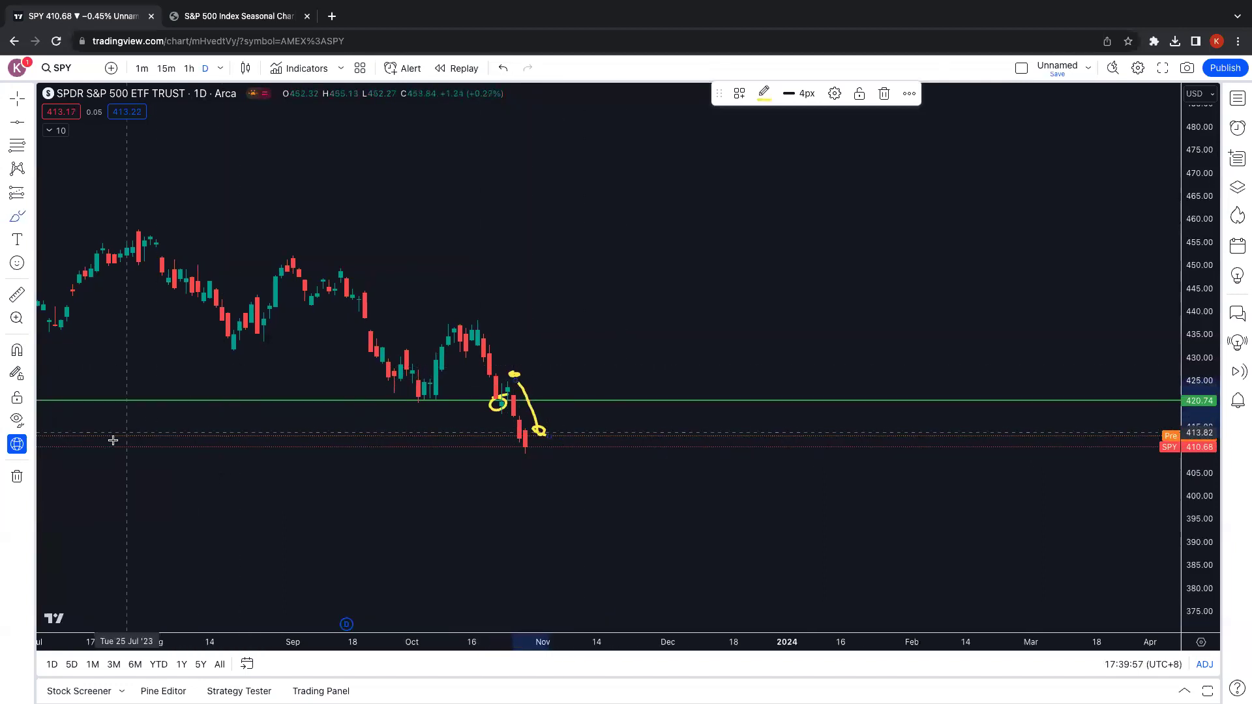
click(17, 478)
click(56, 475)
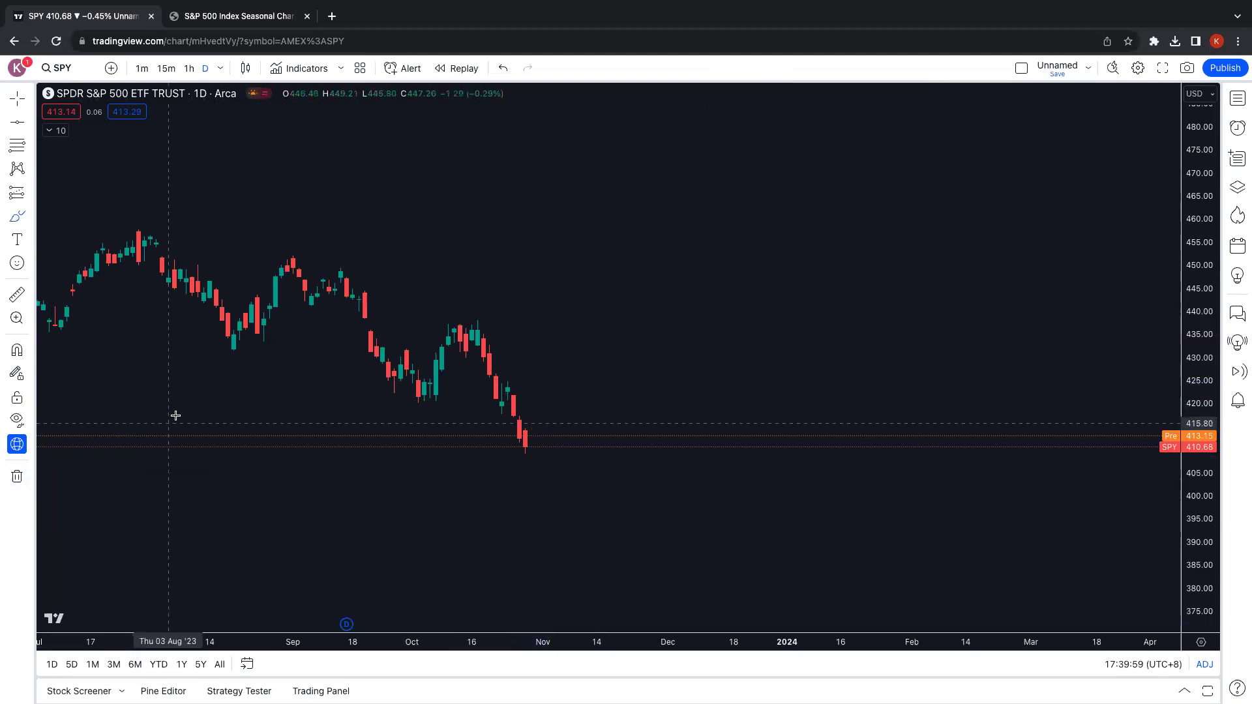
Measure the price decline from the late-July high to the late-October low, and clear the measurement.
scroll(227, 265, up, 2)
scroll(227, 266, down, 5)
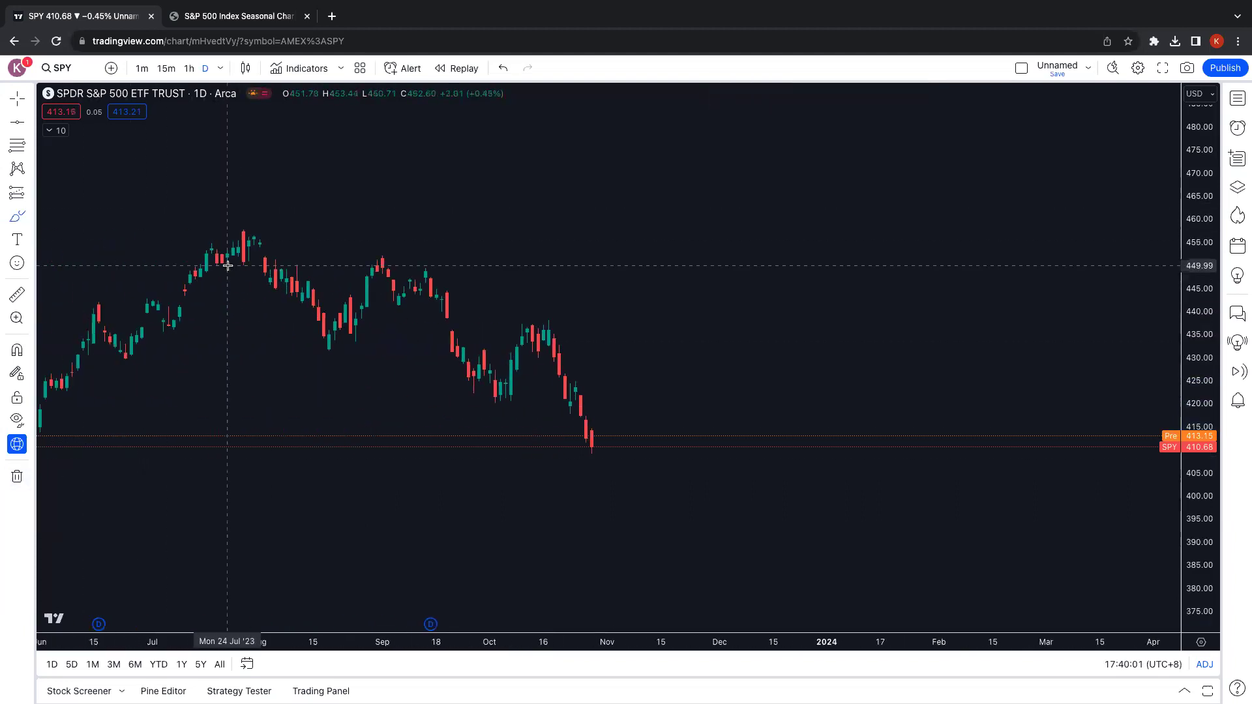
click(18, 295)
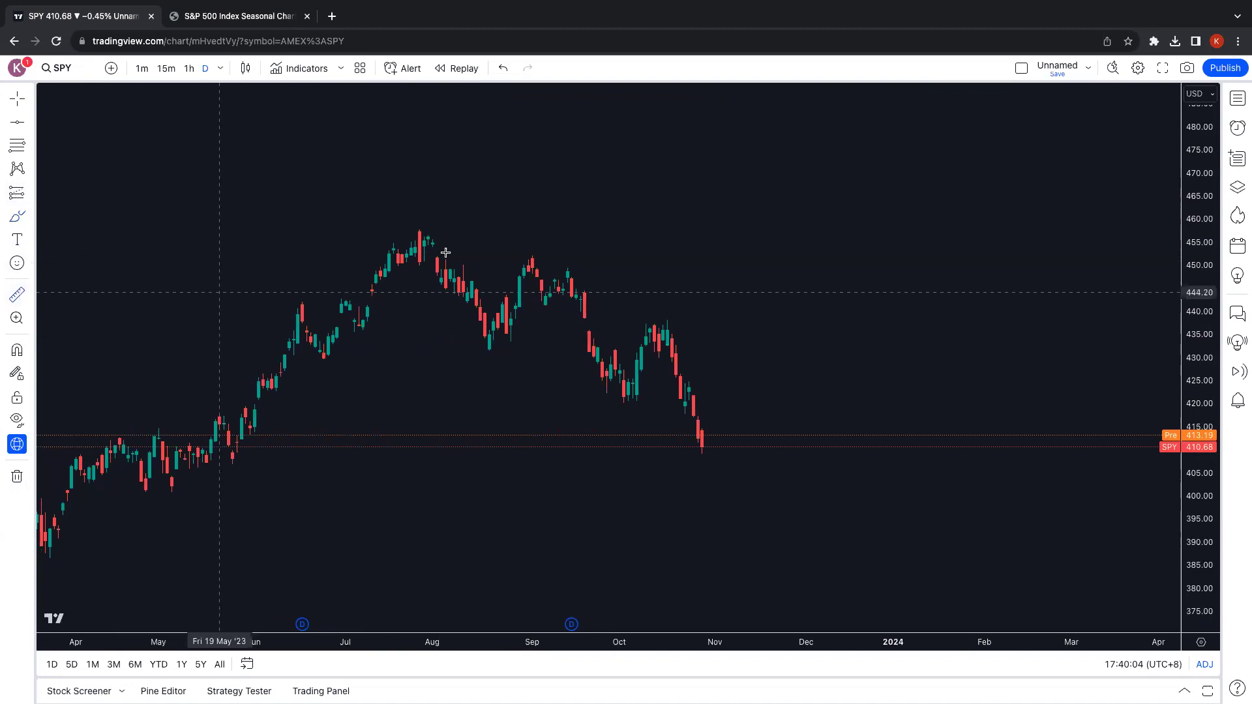
click(401, 228)
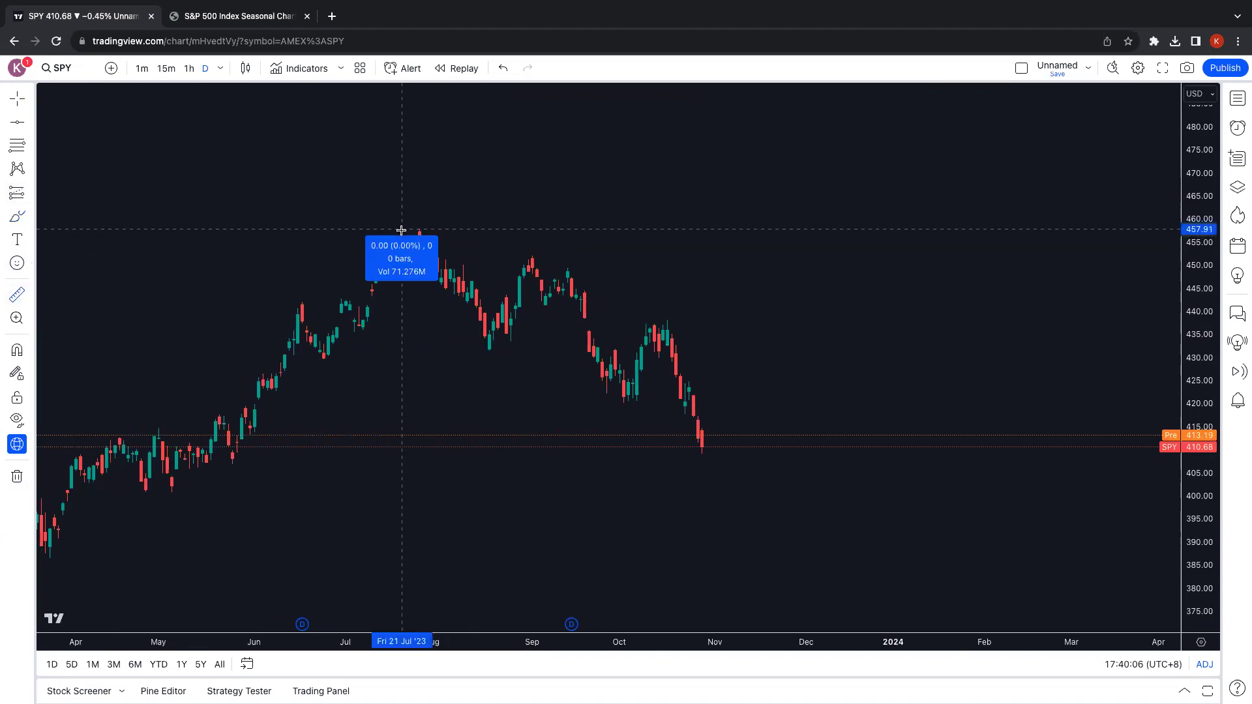
click(884, 452)
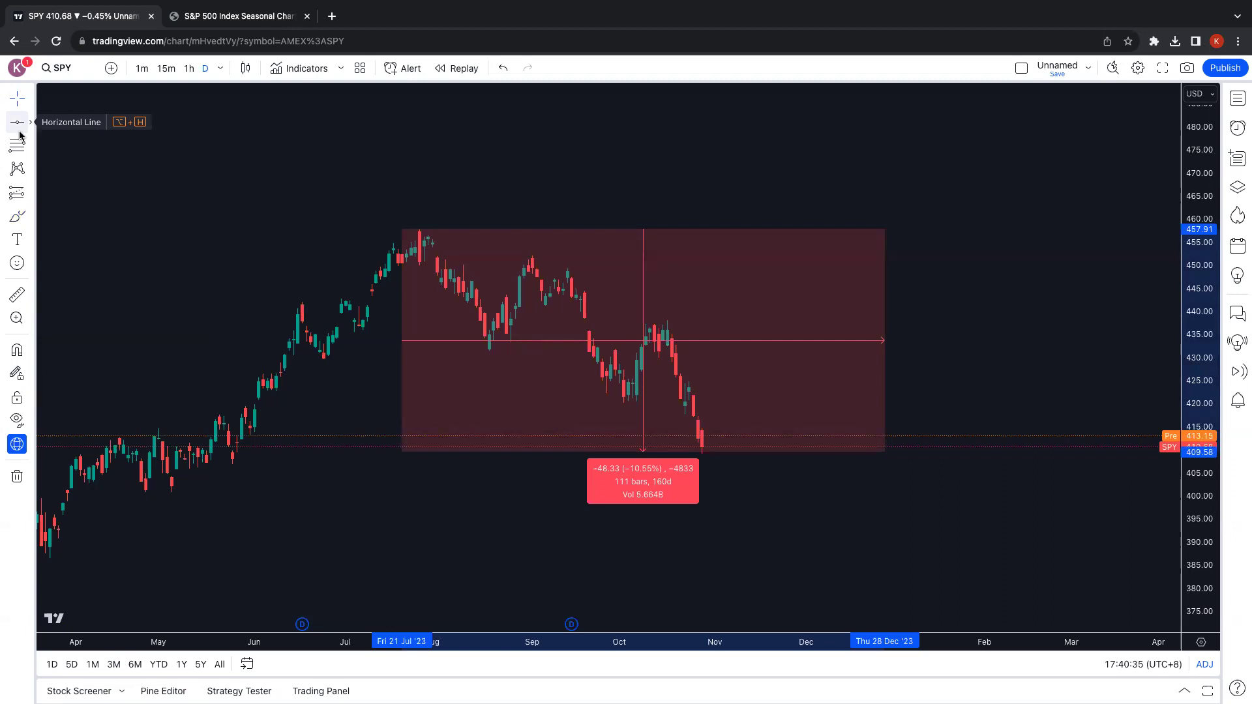
click(225, 253)
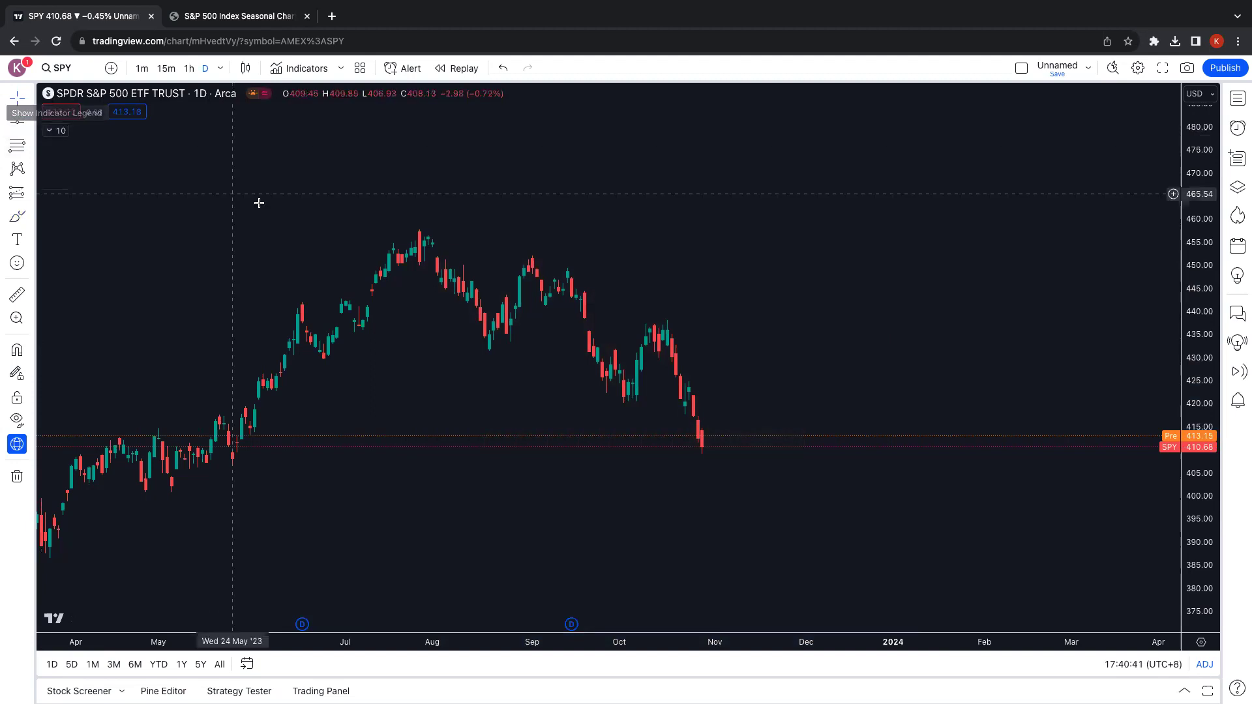
Draw a descending trend line under the lows from about 446.32 on 30 Jun '23 to about 395.02 on 14 Dec '23.
click(29, 122)
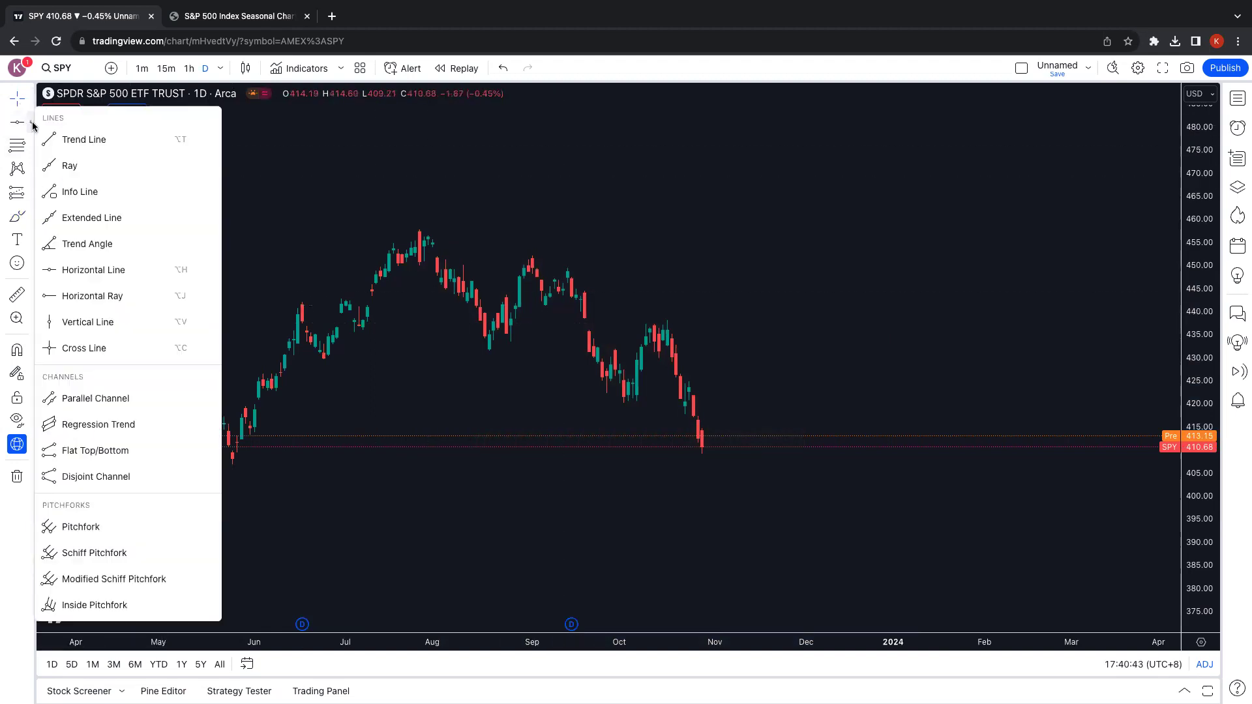
click(83, 139)
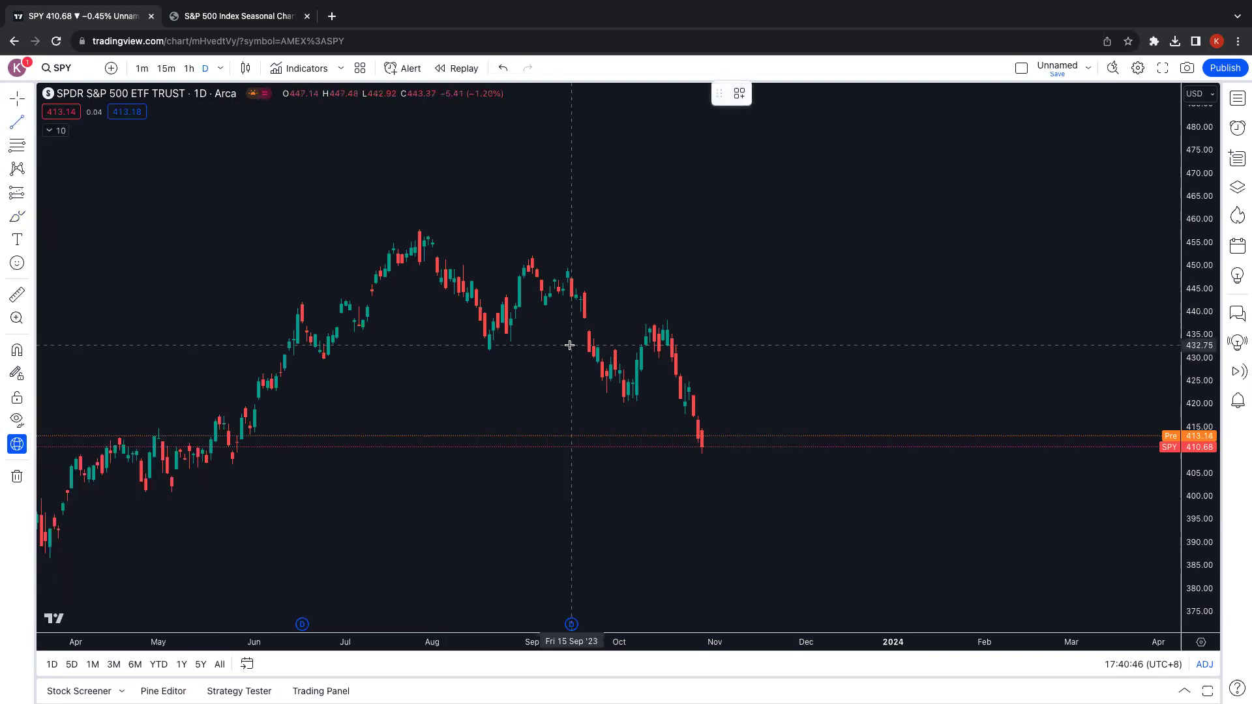
click(371, 295)
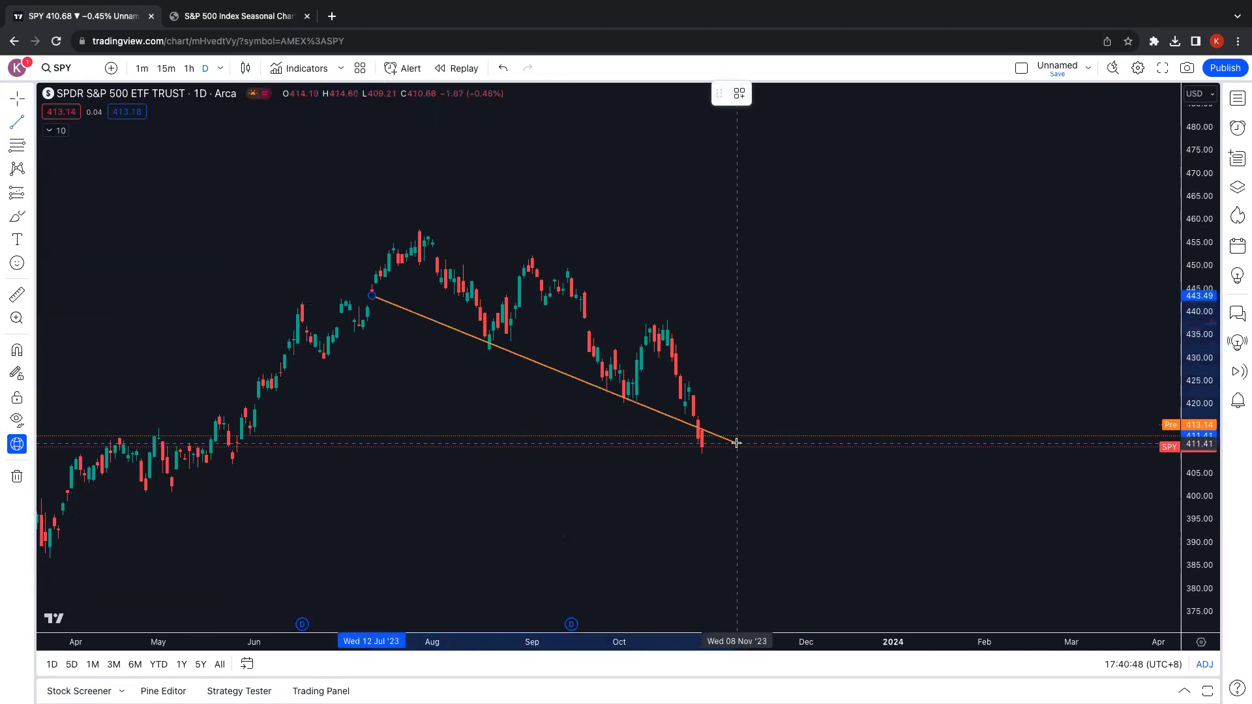
click(844, 518)
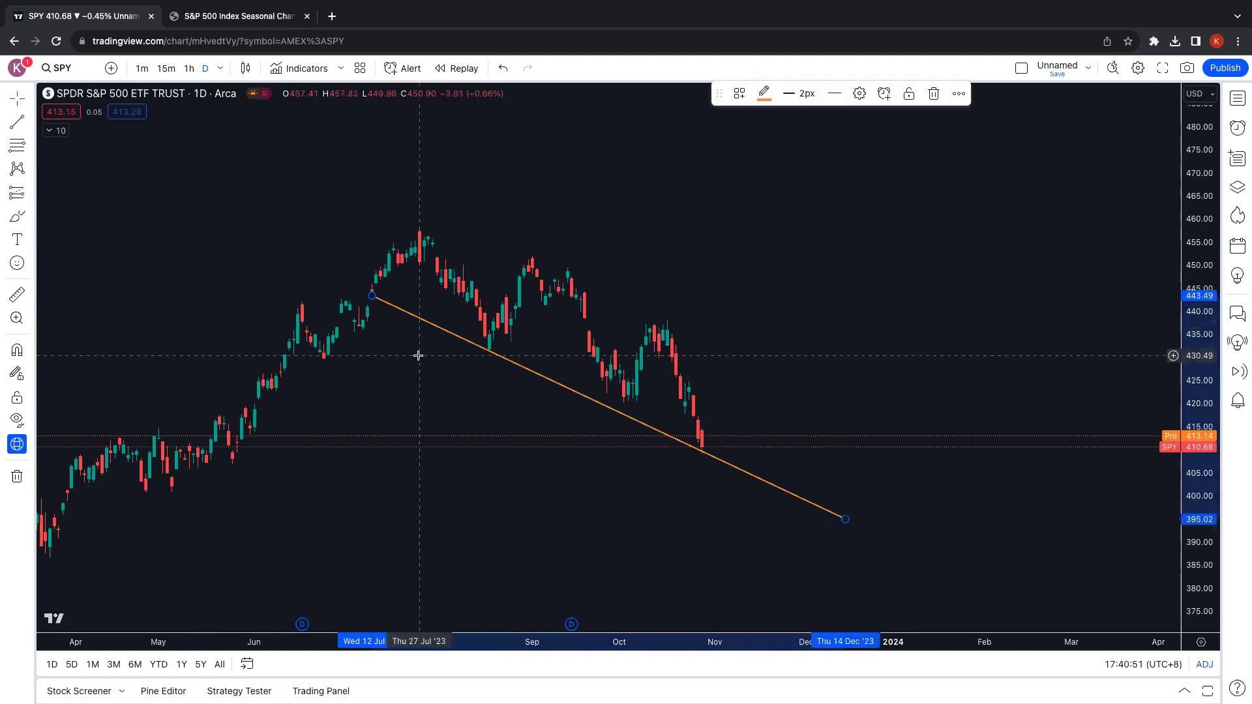
drag(371, 295, 341, 282)
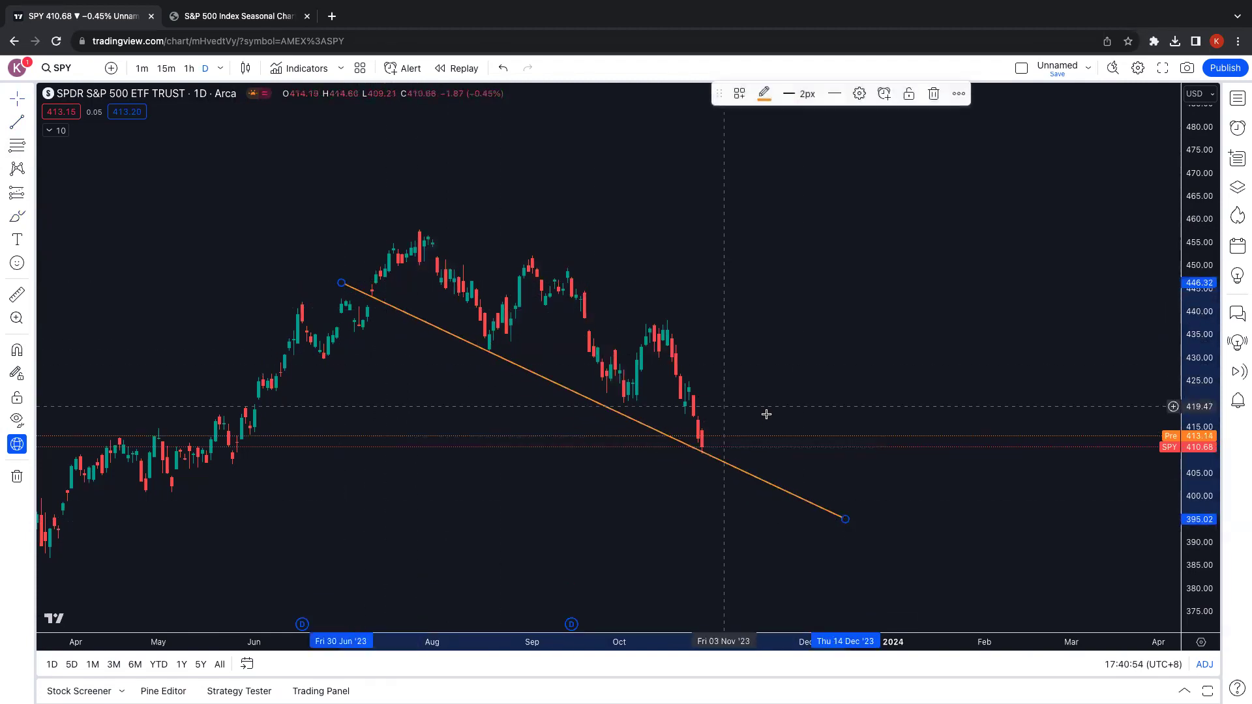
Circle the latest candles touching the trend line with the Brush, and remove all drawings.
click(17, 216)
mouse_move(680, 432)
mouse_down()
mouse_move(731, 441)
mouse_move(696, 429)
mouse_up()
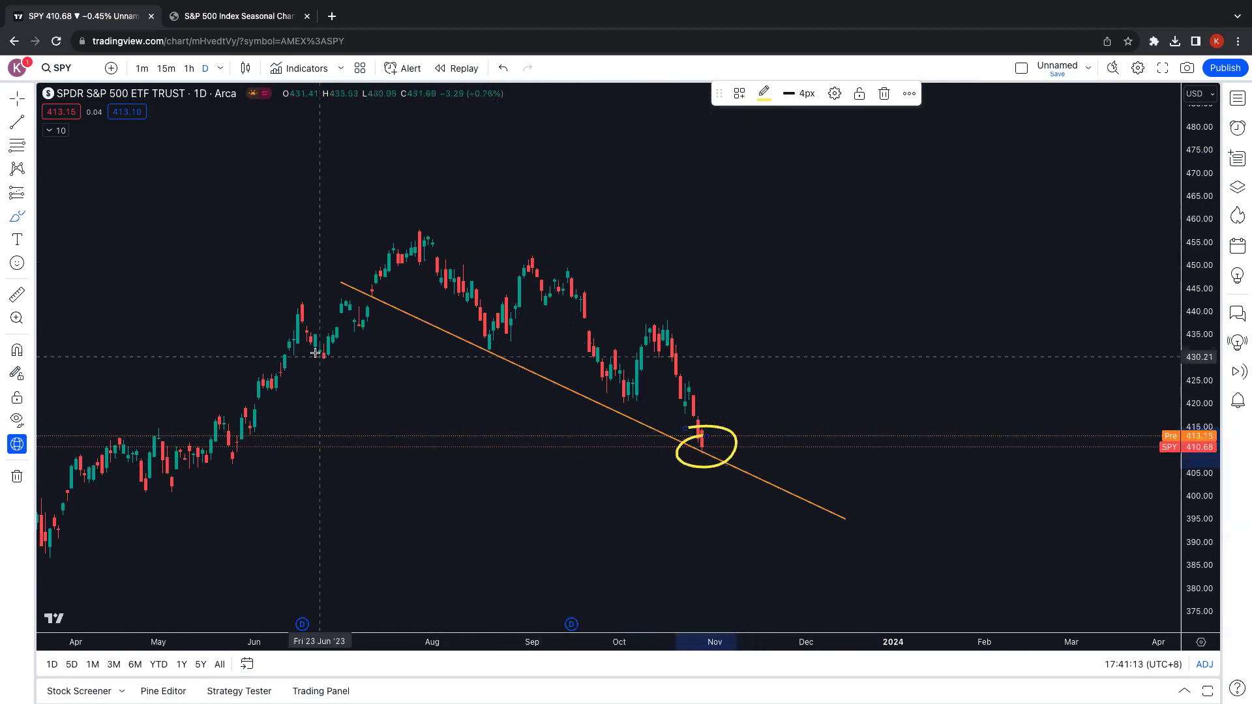
click(22, 481)
click(75, 476)
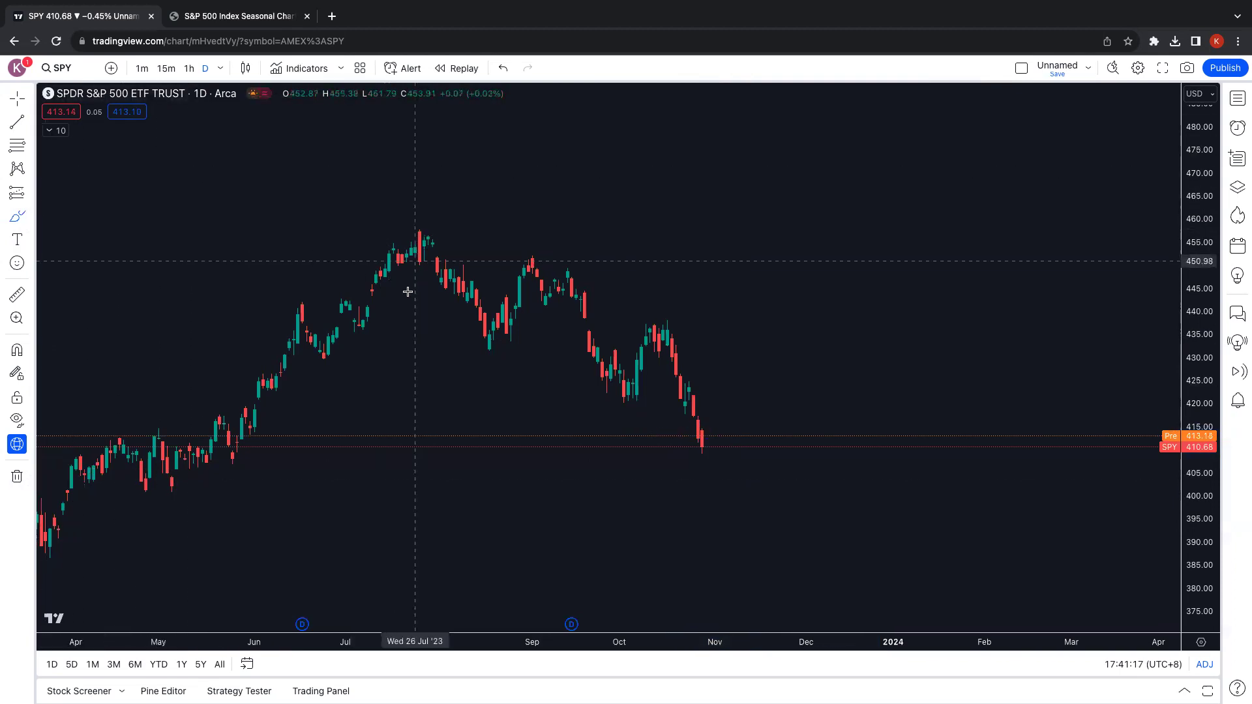
Brush five waves numbered 1 to 5 over the decline from the late-July high to the late-October low, and remove all drawings.
mouse_move(419, 234)
mouse_down()
mouse_move(495, 354)
mouse_move(476, 392)
mouse_up()
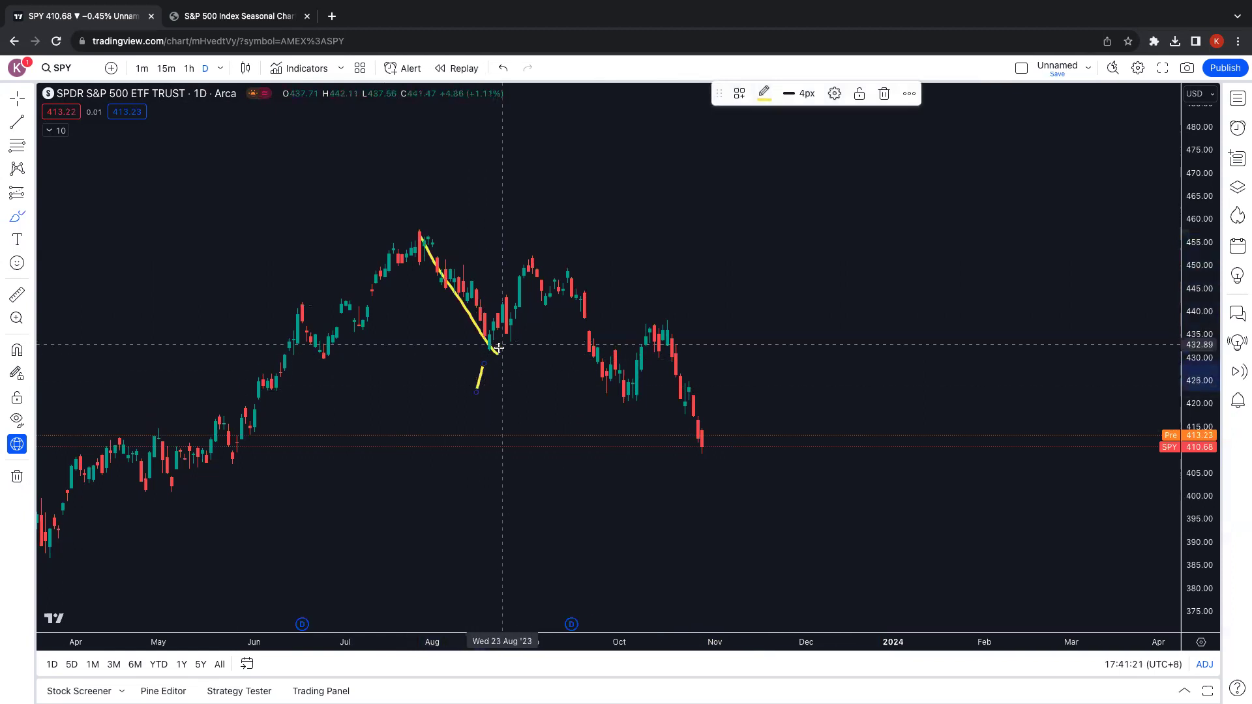
mouse_move(490, 345)
mouse_down()
mouse_move(548, 236)
mouse_move(577, 240)
mouse_move(622, 401)
mouse_move(588, 442)
mouse_up()
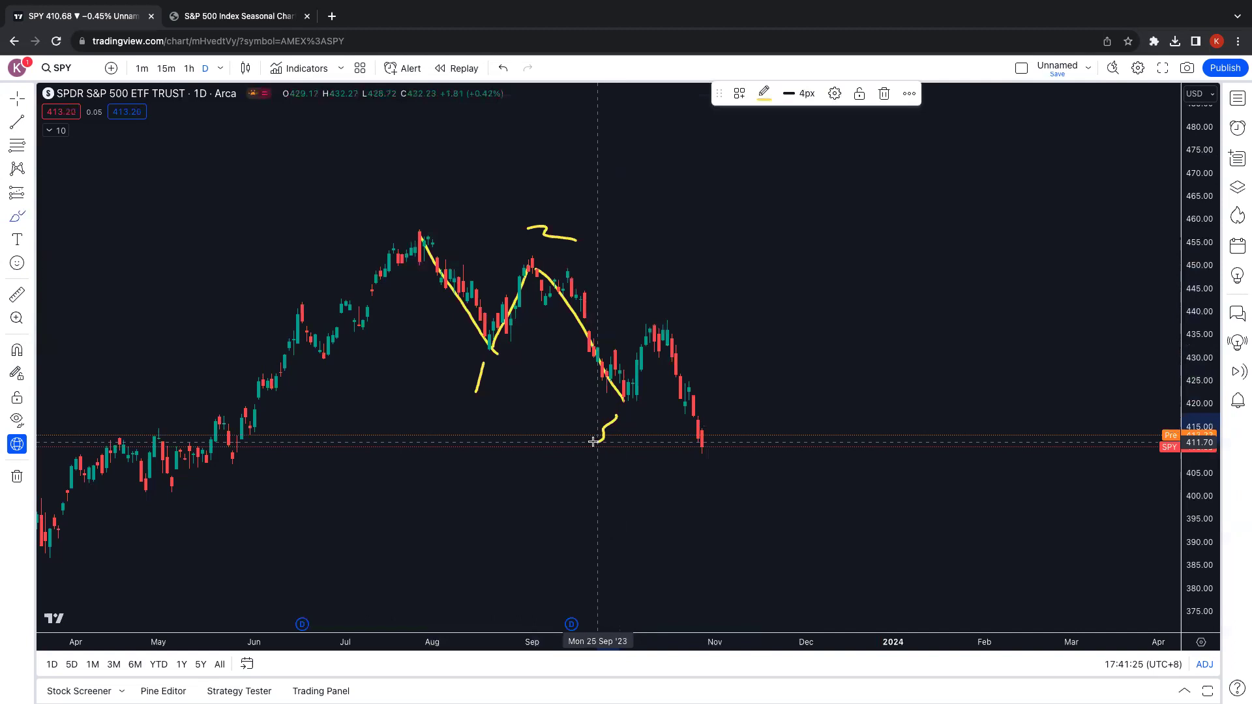
drag(624, 399, 672, 307)
mouse_move(665, 258)
mouse_down()
mouse_move(730, 267)
mouse_move(689, 306)
mouse_move(684, 391)
mouse_move(701, 450)
mouse_move(785, 448)
mouse_move(798, 476)
mouse_move(763, 494)
mouse_up()
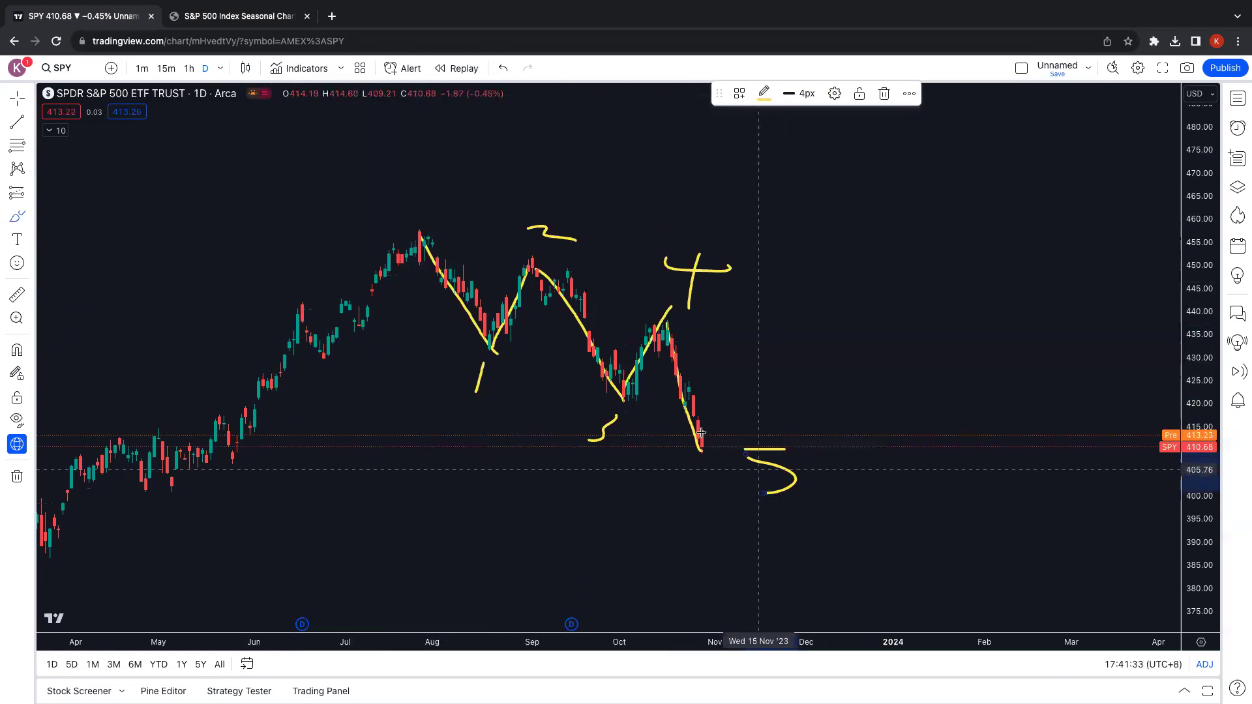
click(17, 476)
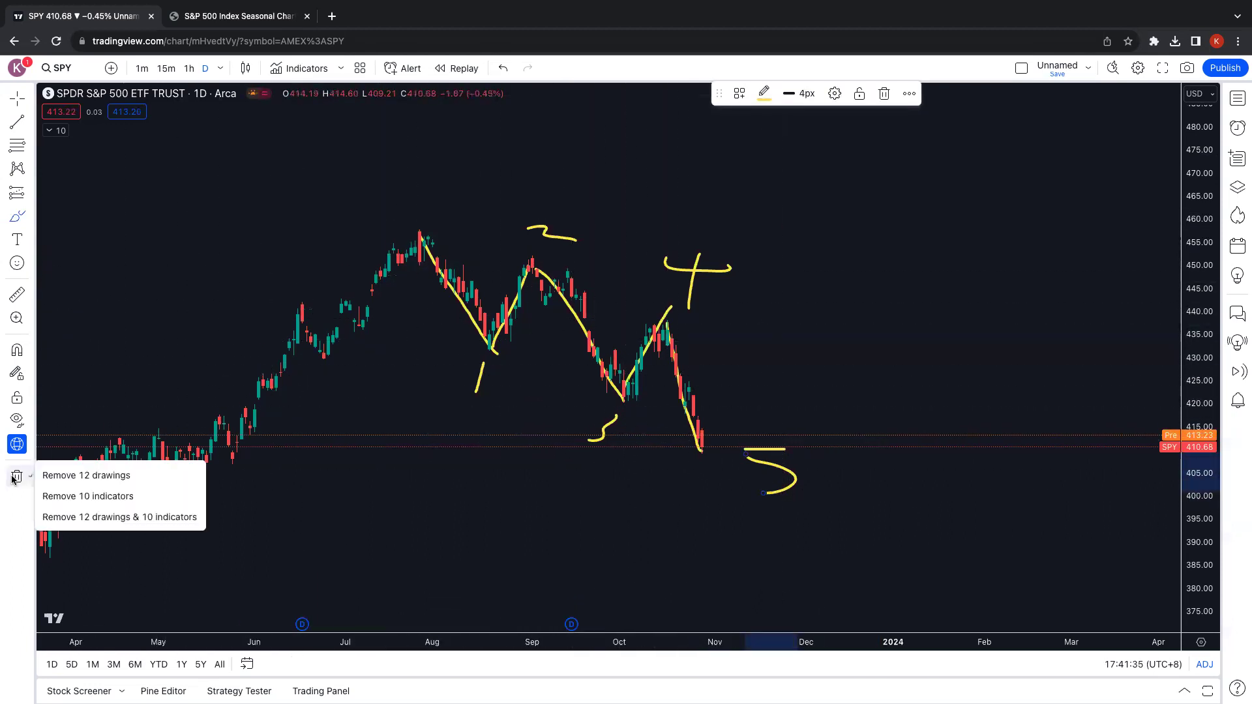
click(47, 471)
Draw a descending trend line under the lows from about 445.47 on 5 Jul '23 to about 398.41 on 7 Dec '23.
click(30, 122)
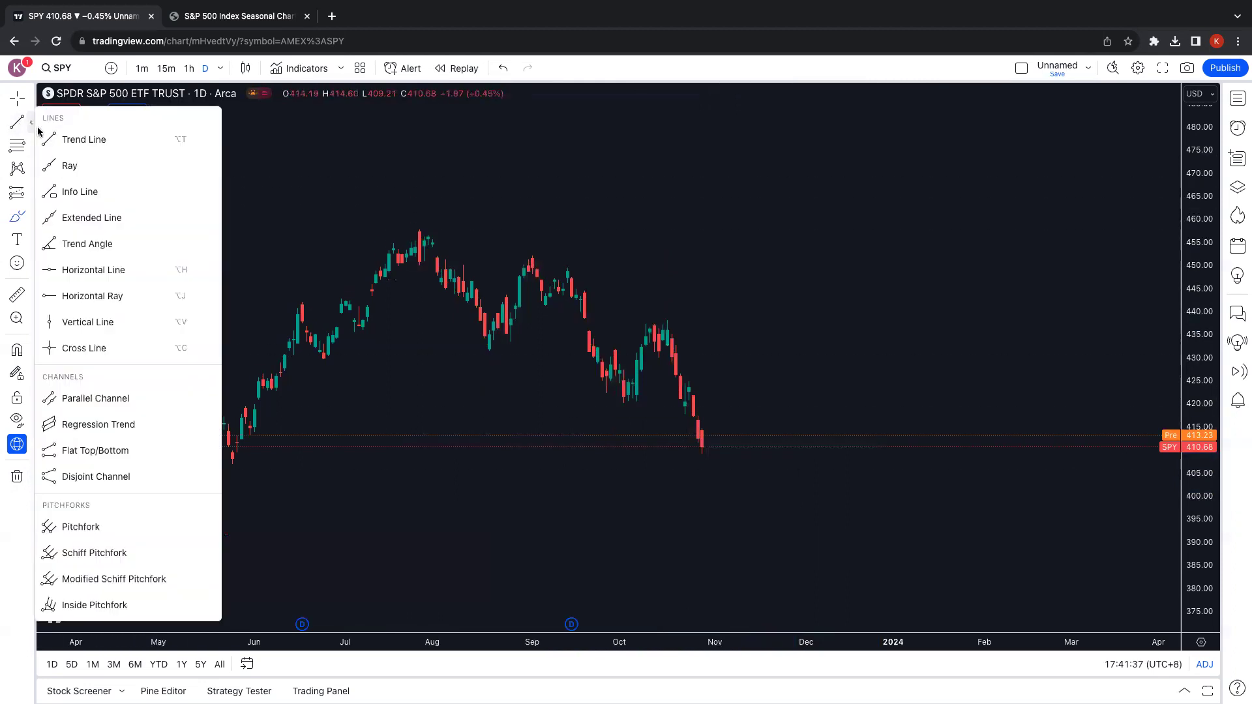
click(80, 142)
click(372, 298)
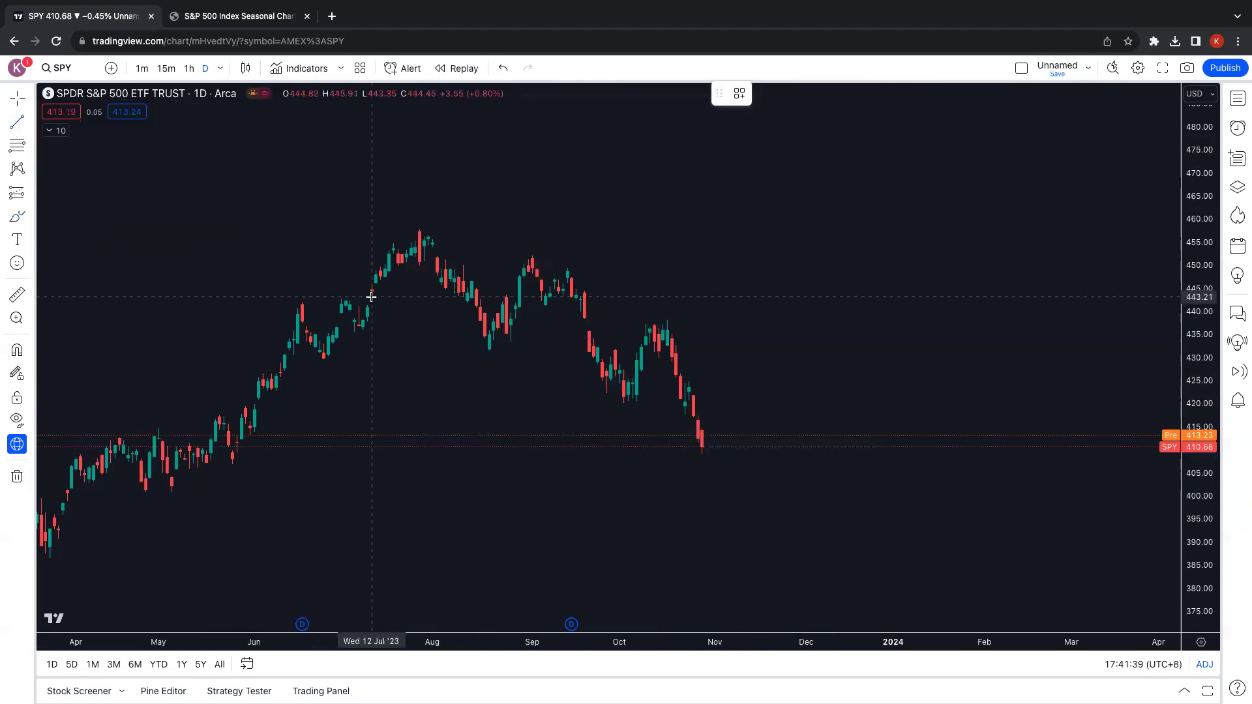
click(825, 503)
drag(371, 297, 350, 287)
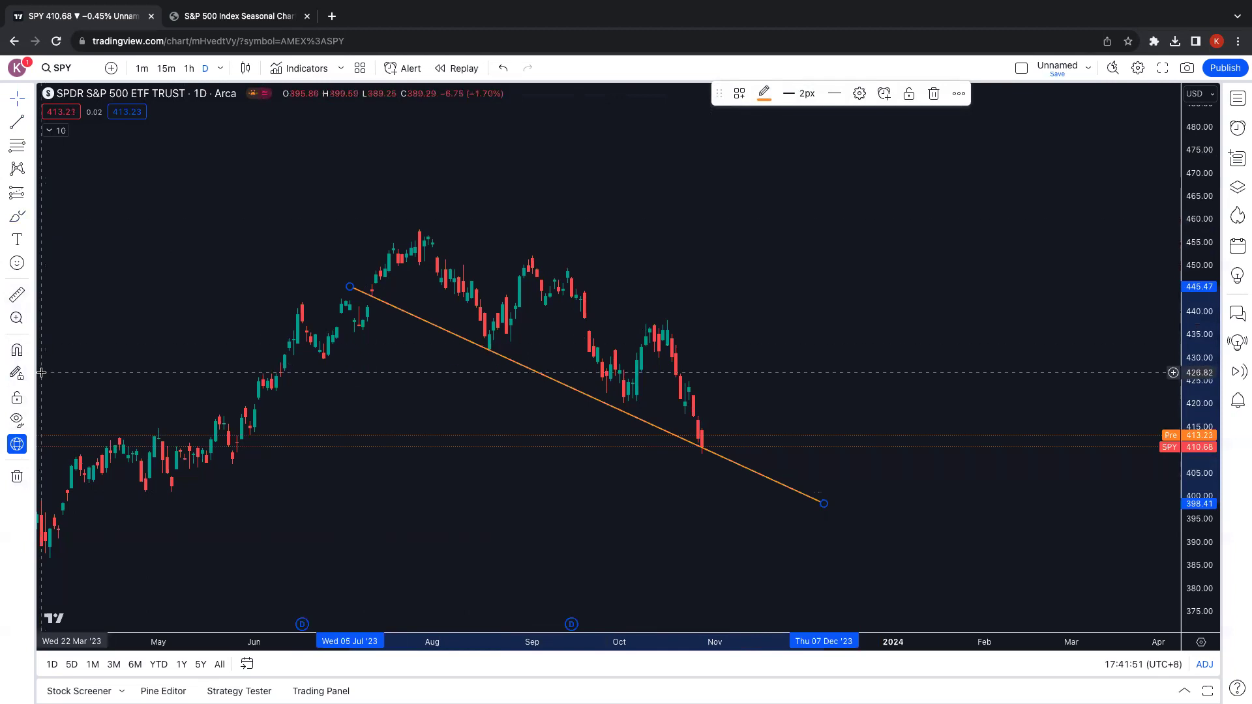
Brush circles around the August, early-October and late-October touches of the trend line, each with an upward arrow for the bounce.
click(209, 246)
drag(490, 338, 540, 231)
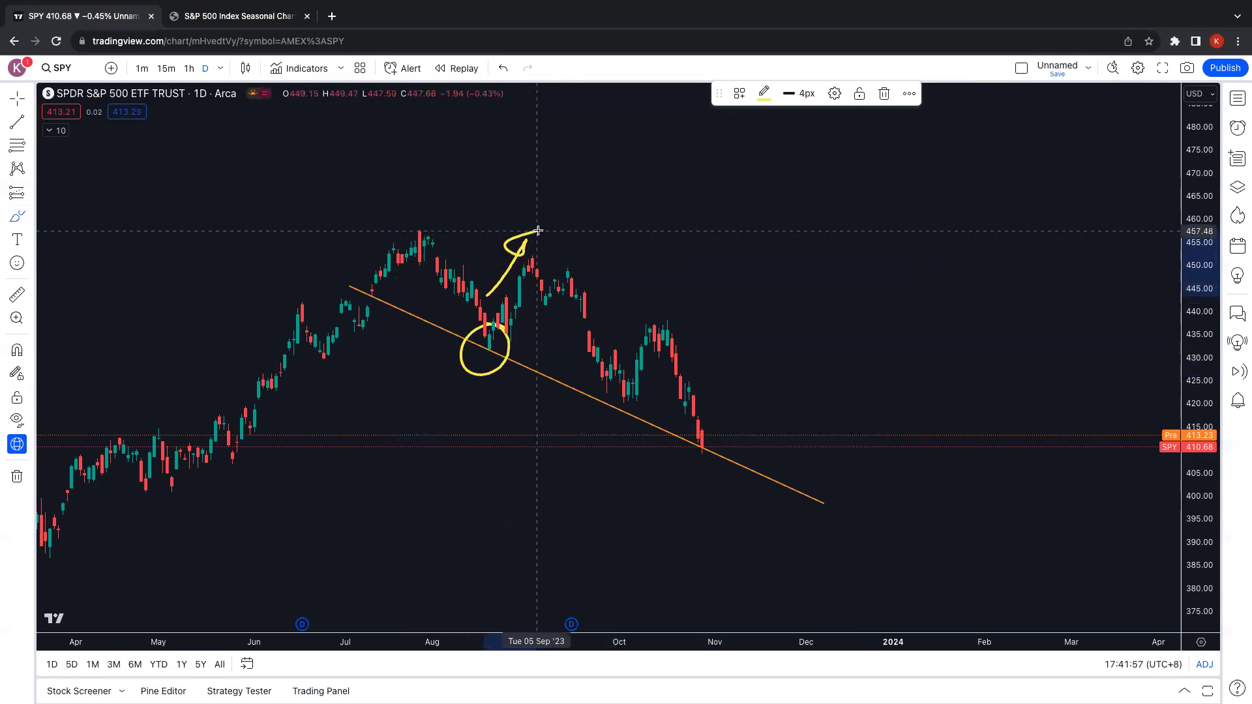
mouse_move(613, 385)
mouse_down()
mouse_move(646, 408)
mouse_move(629, 384)
mouse_move(663, 353)
mouse_up()
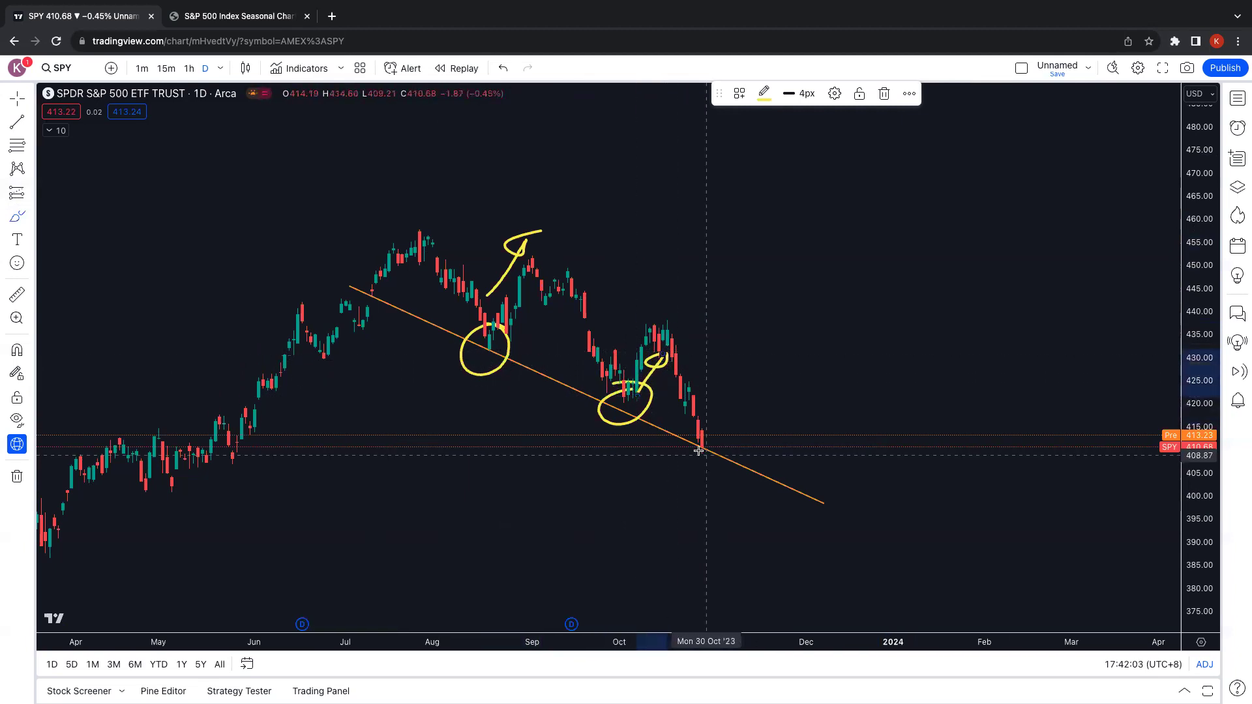
drag(699, 423, 687, 433)
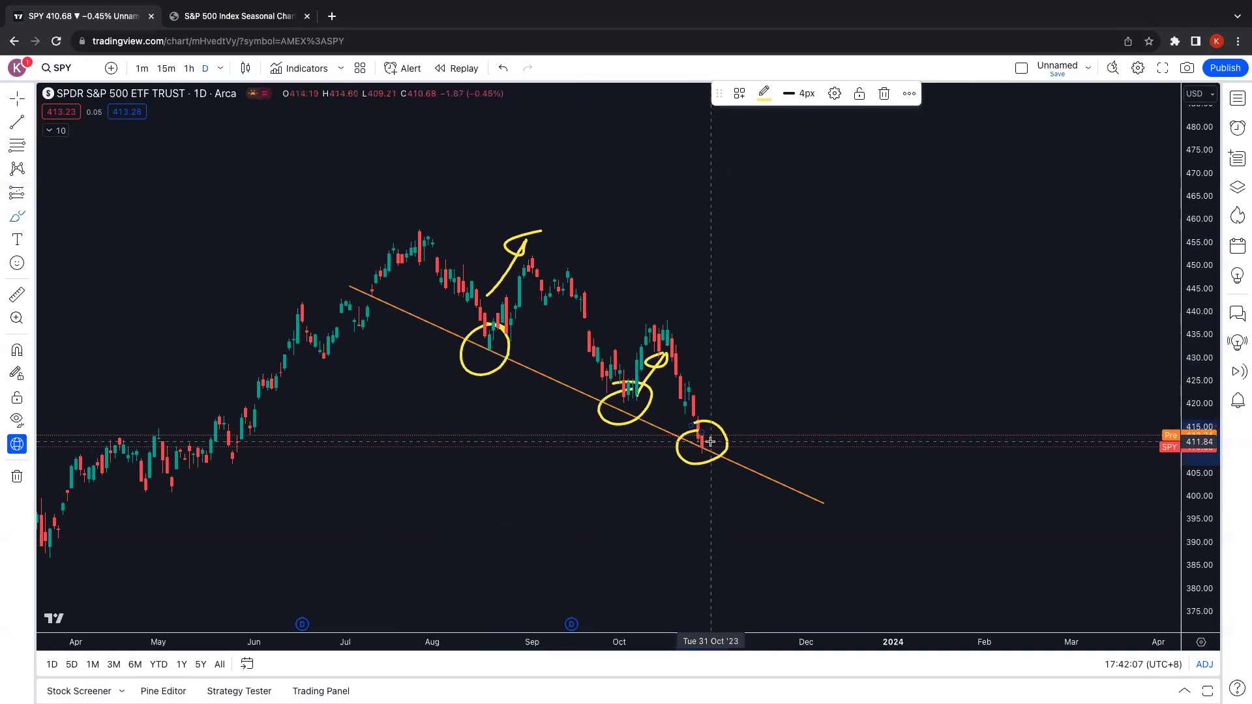
mouse_move(709, 439)
mouse_down()
mouse_move(741, 408)
mouse_move(708, 404)
mouse_move(723, 390)
mouse_up()
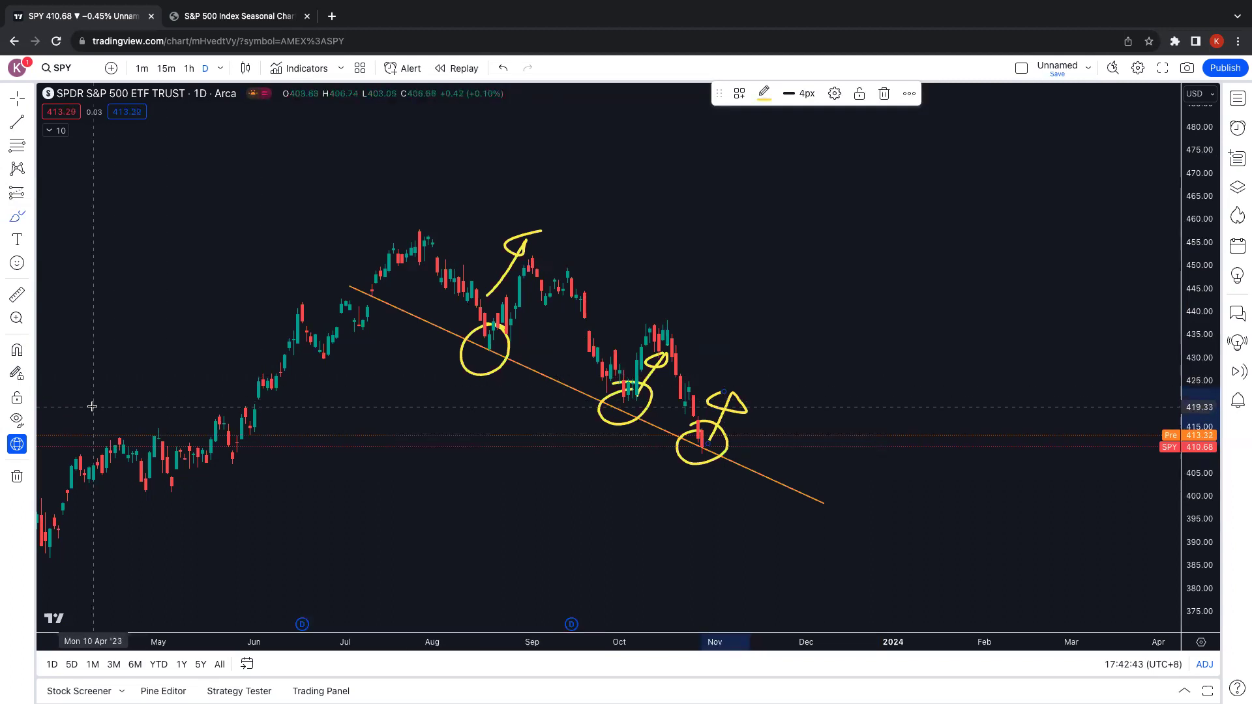
Remove all drawings from the SPY chart.
click(17, 476)
click(117, 476)
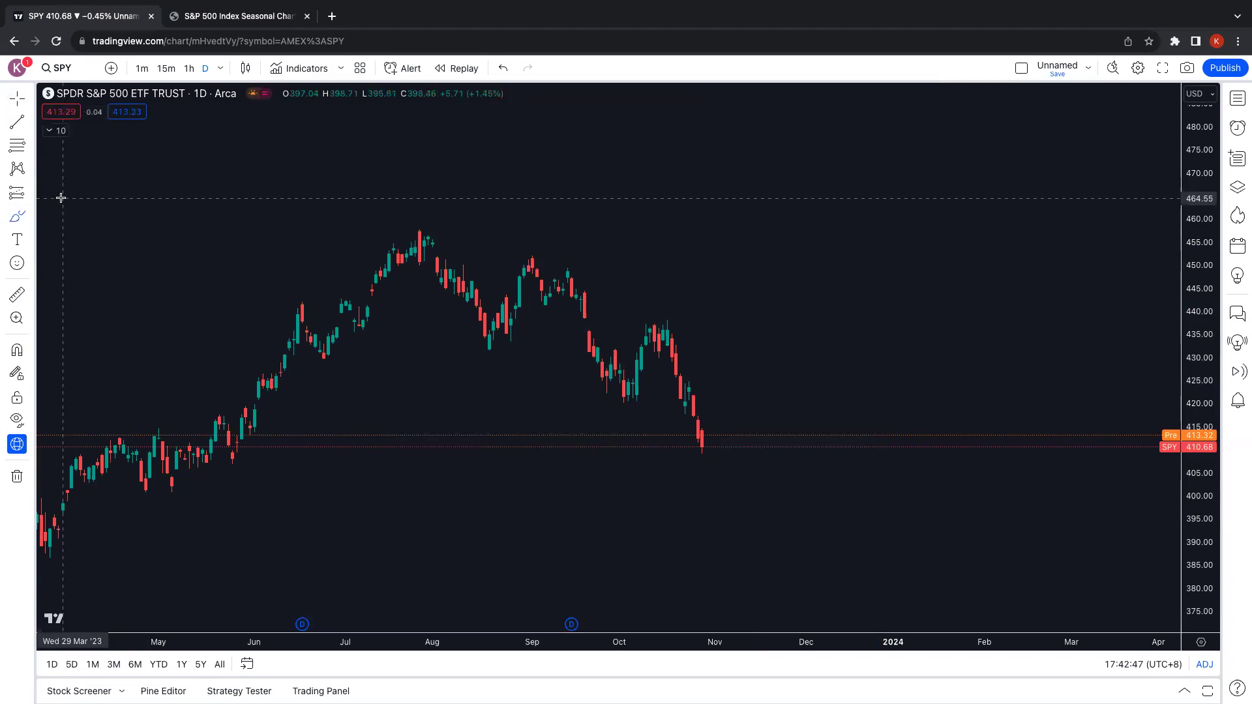
Show the weekly 20-period EMA and the daily 100-period SMA on the chart, and collapse the indicator legend.
click(30, 97)
click(65, 98)
click(61, 132)
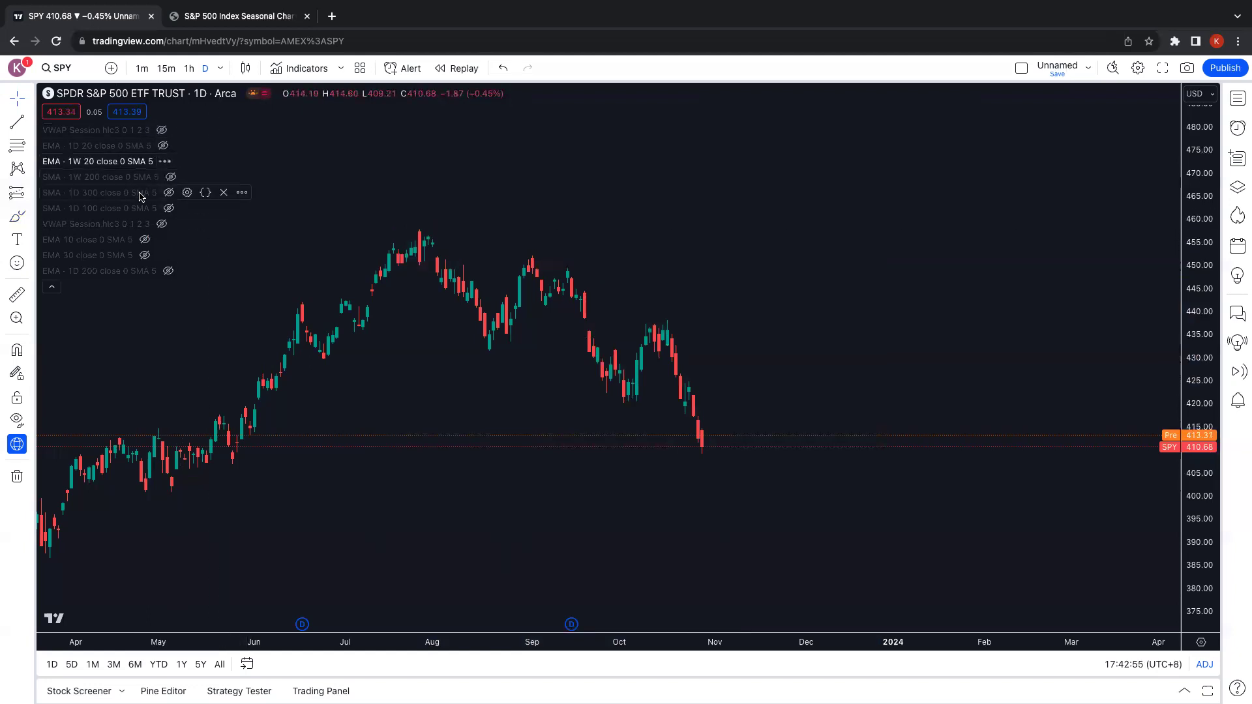
click(168, 208)
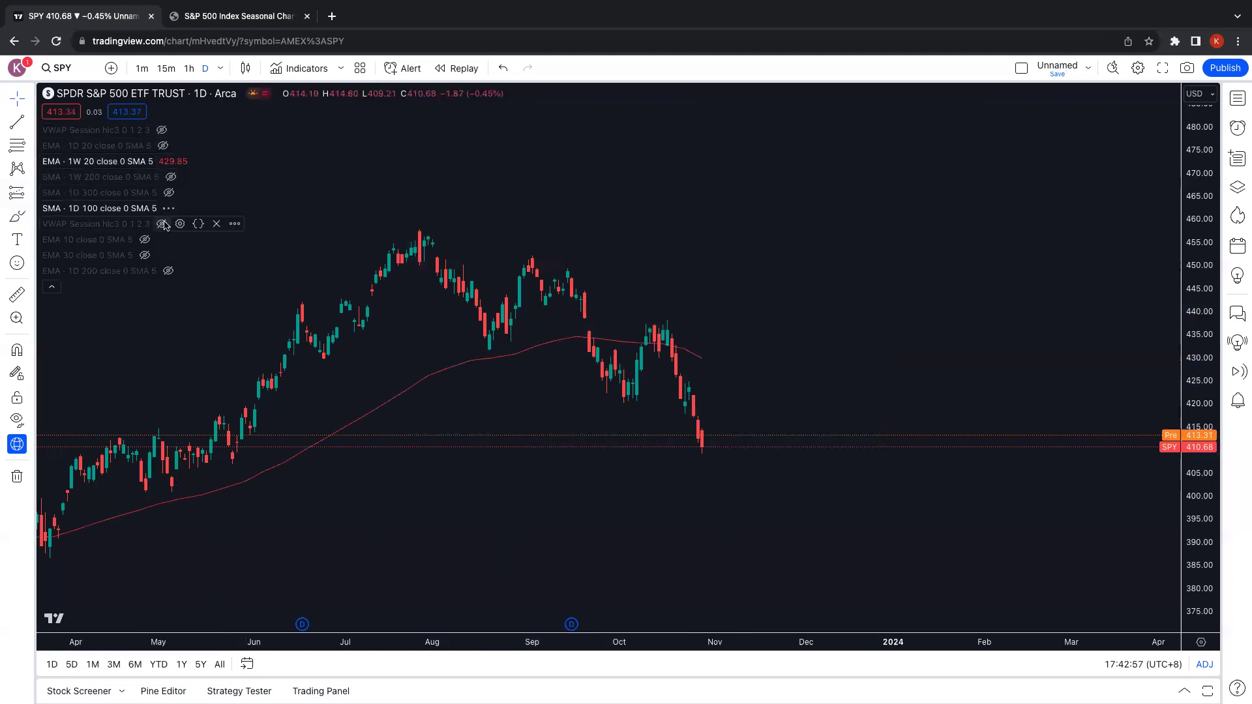
click(145, 255)
click(52, 287)
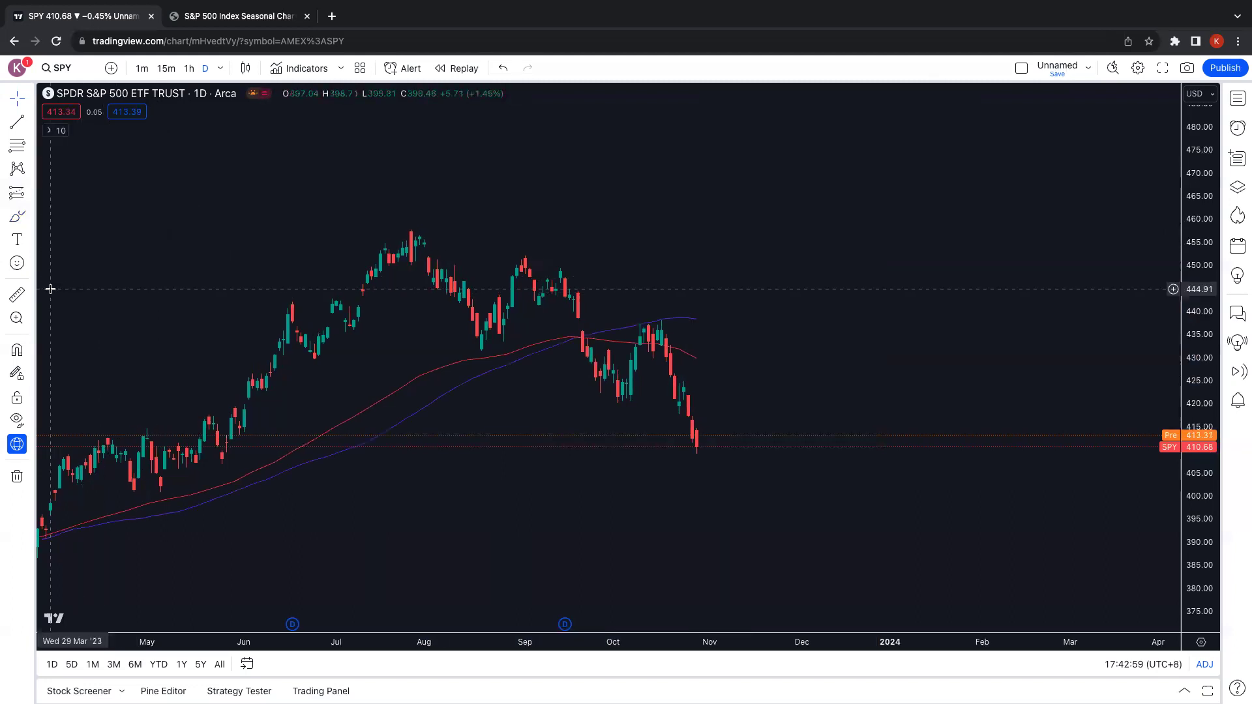
Examine how the two moving averages cross each other from 2021 through October 2023.
scroll(574, 294, down, 1)
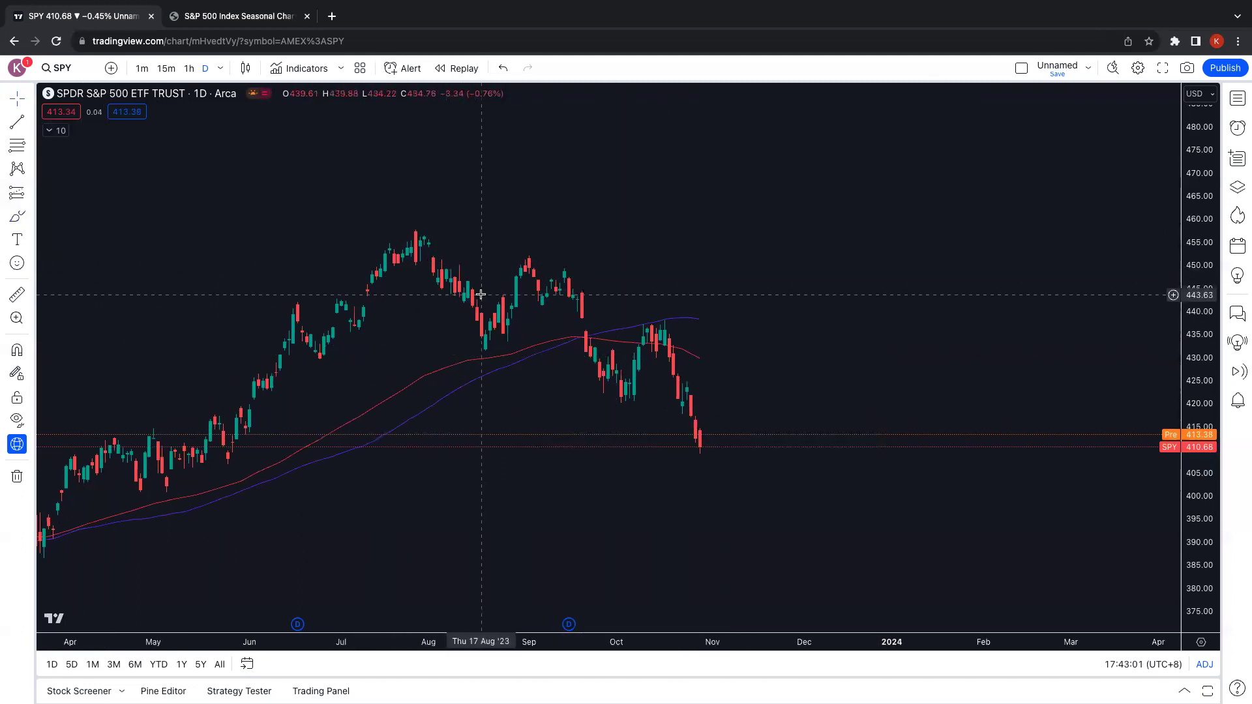
scroll(592, 307, up, 2)
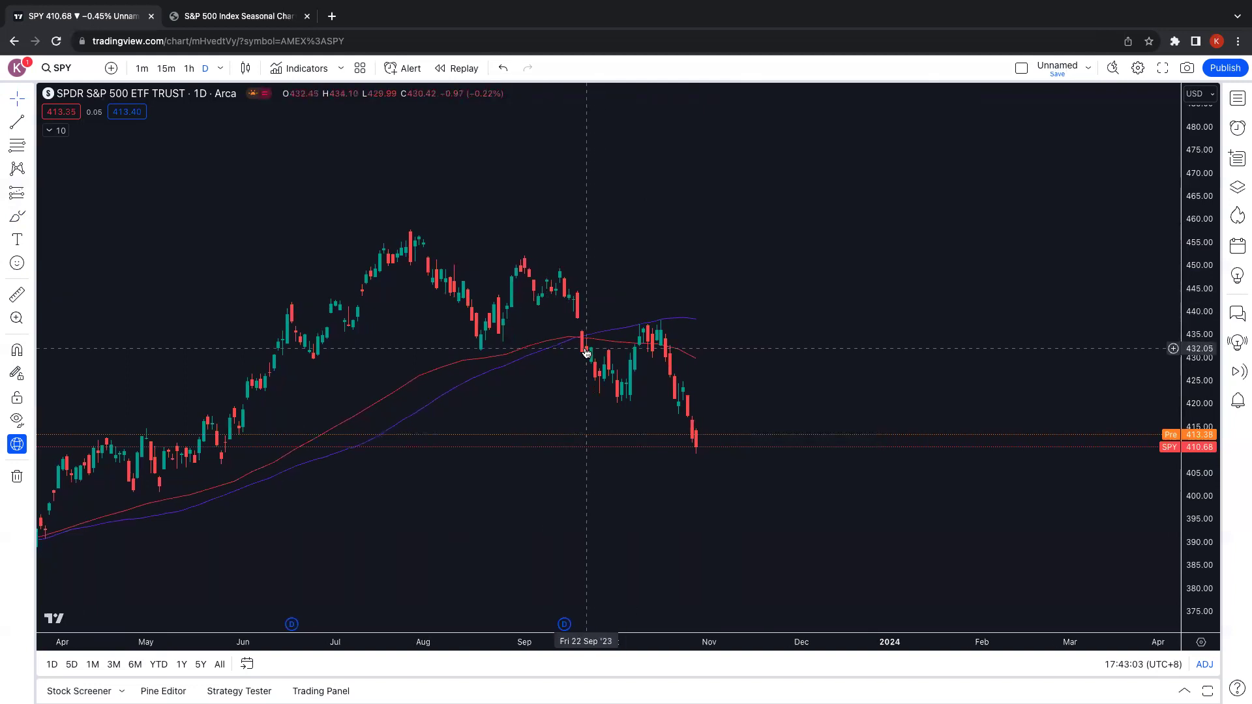
scroll(586, 353, down, 2)
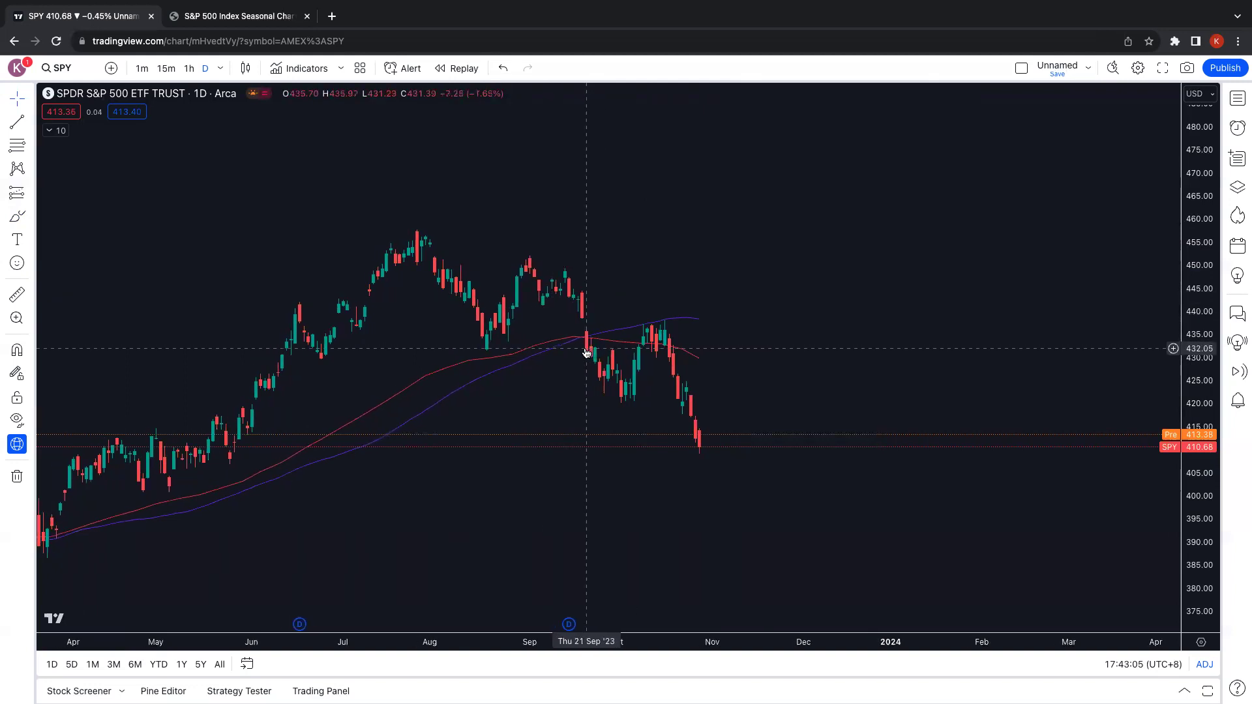
scroll(523, 361, left, 5)
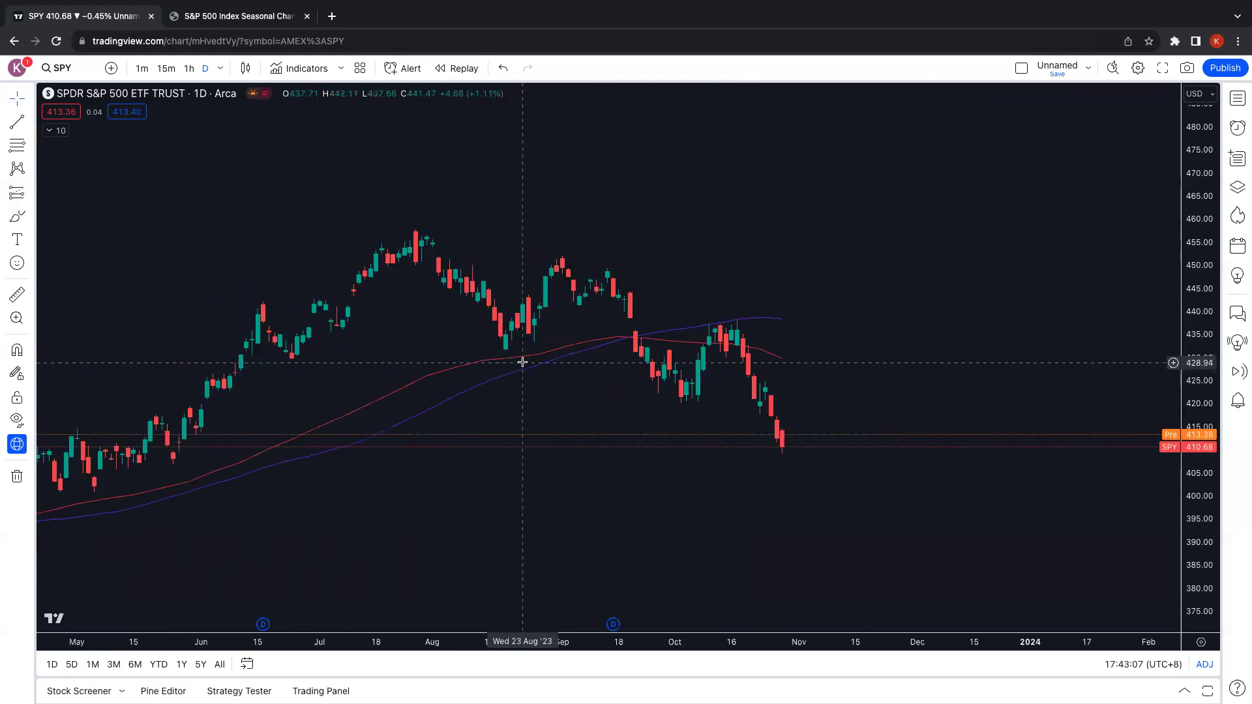
scroll(522, 362, down, 5)
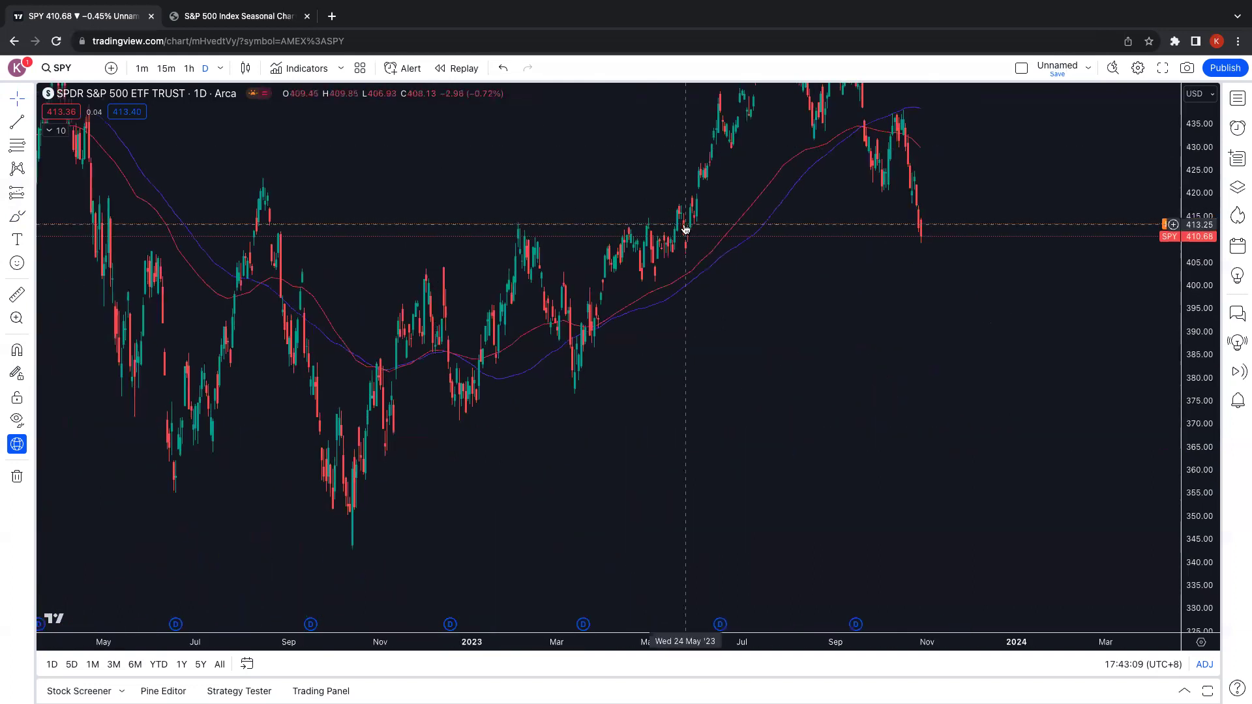
scroll(366, 272, up, 3)
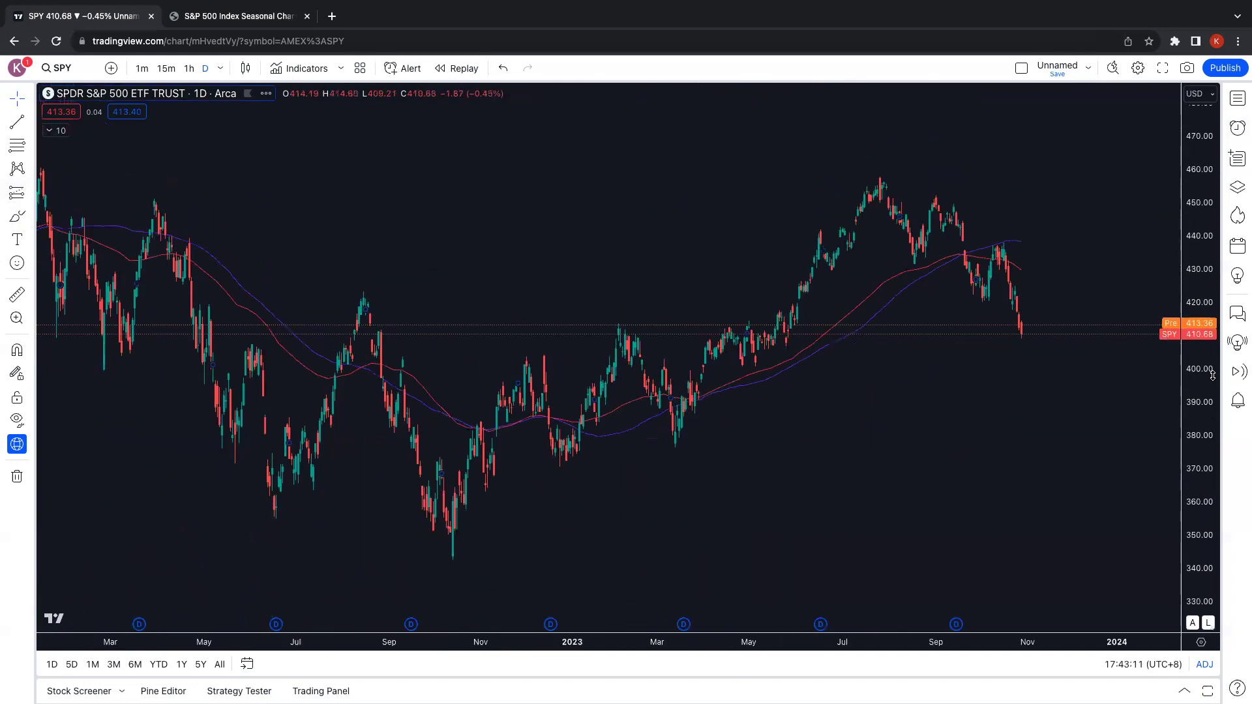
scroll(366, 272, down, 5)
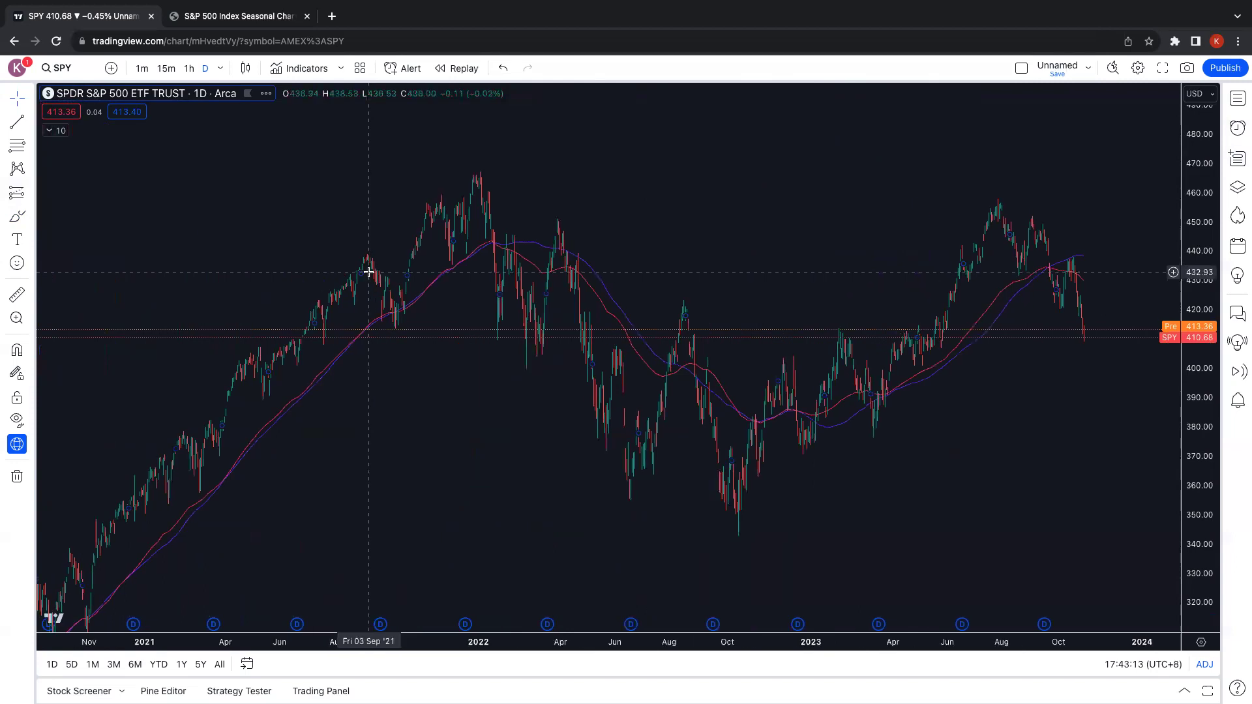
drag(1199, 177, 1174, 427)
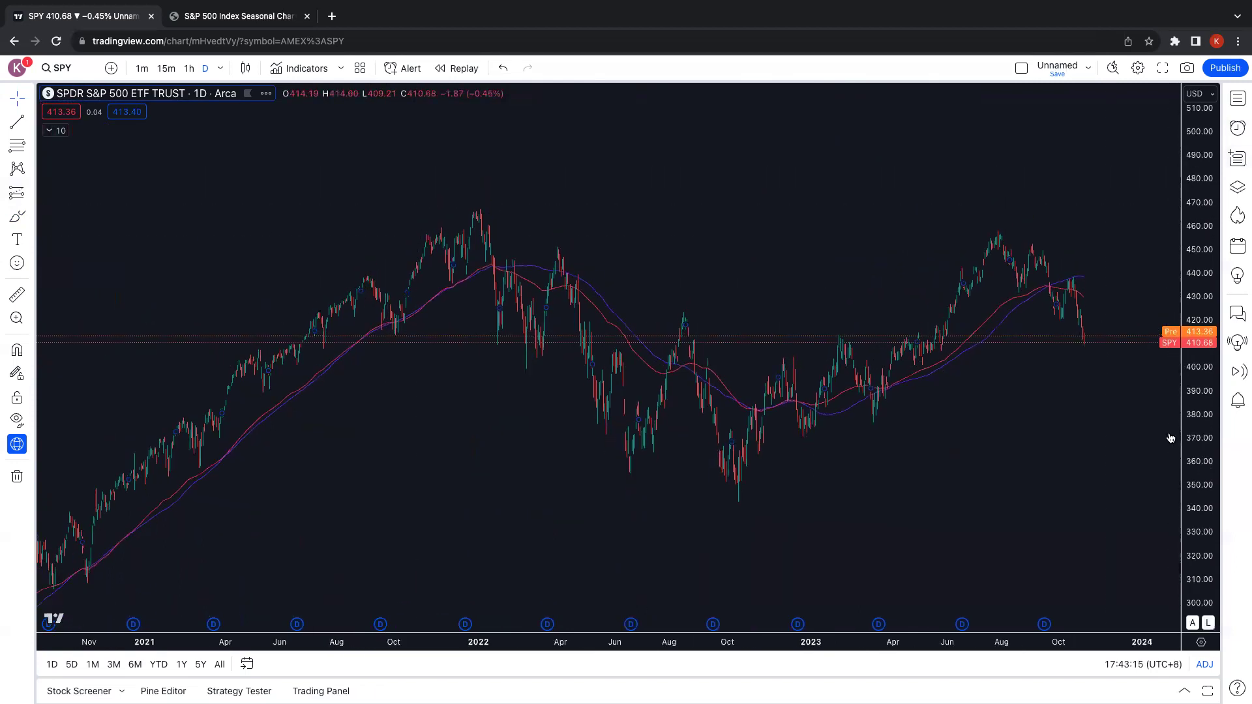
Brush a circle around the May to July 2020 moving-average crossover with a rising stroke along the rally, and remove all drawings.
drag(547, 260, 694, 281)
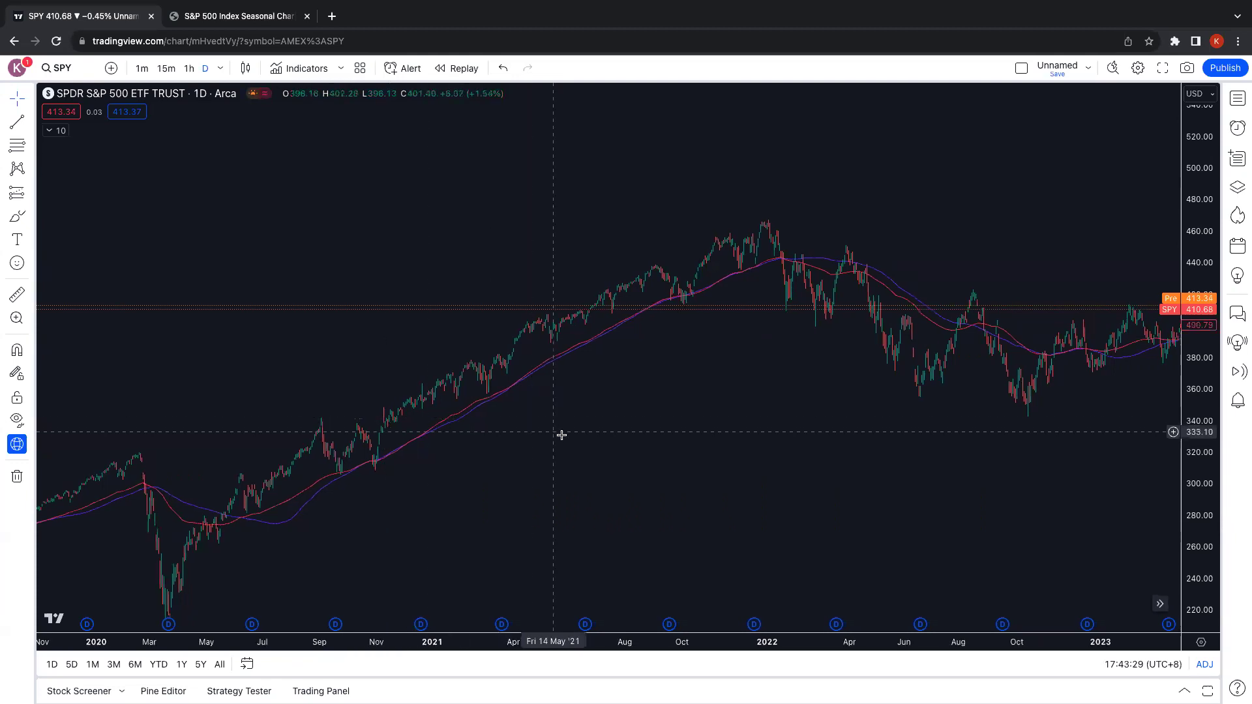
scroll(323, 479, down, 2)
scroll(318, 482, up, 2)
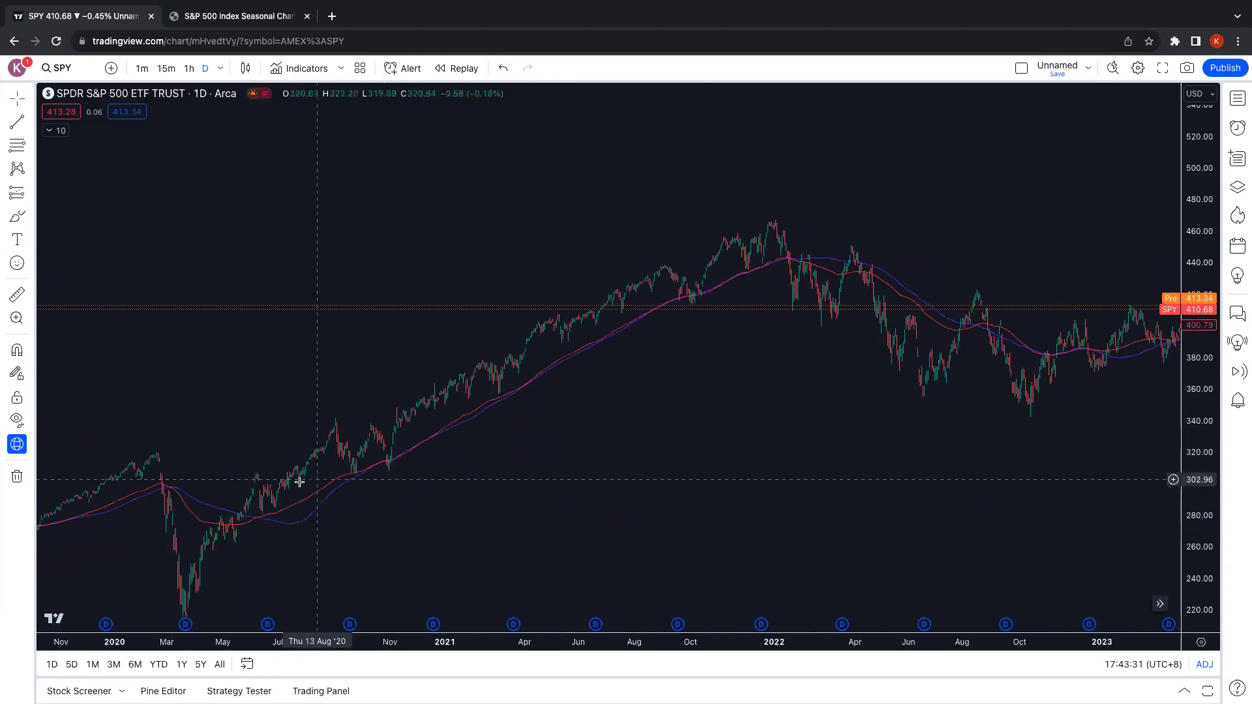
drag(313, 478, 746, 450)
drag(196, 520, 406, 518)
scroll(302, 514, up, 2)
drag(301, 514, 372, 514)
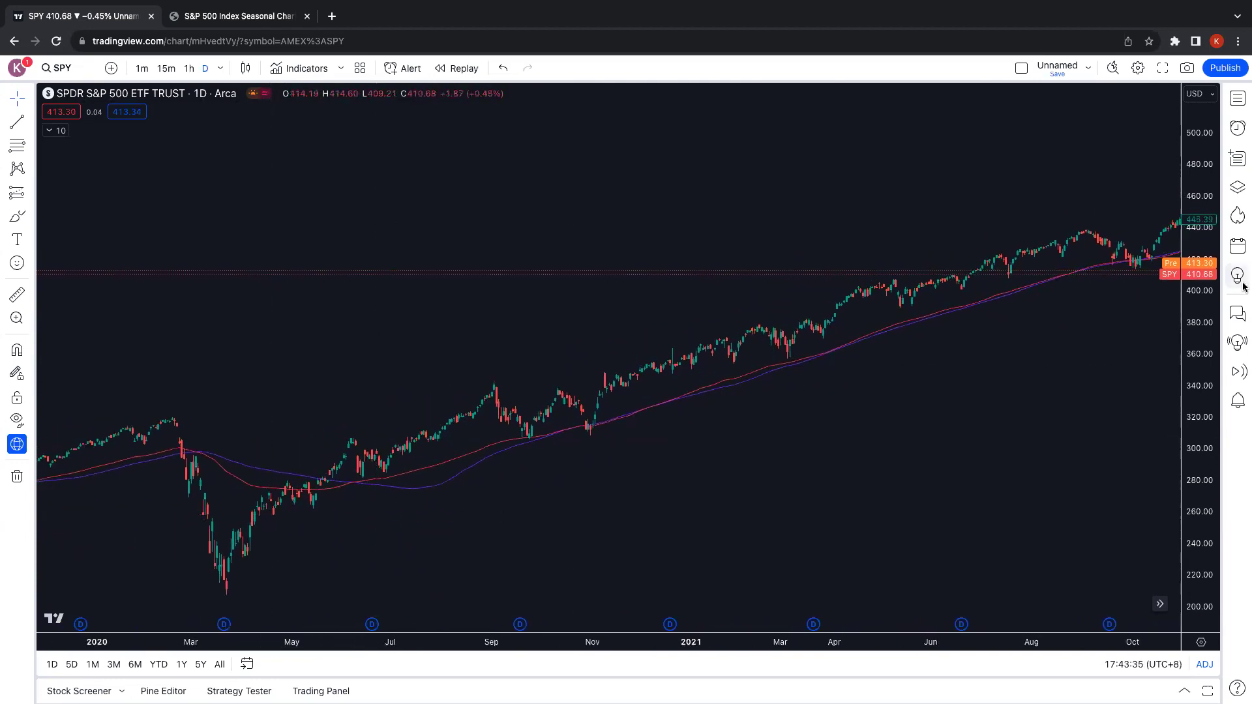
drag(1211, 365, 1210, 307)
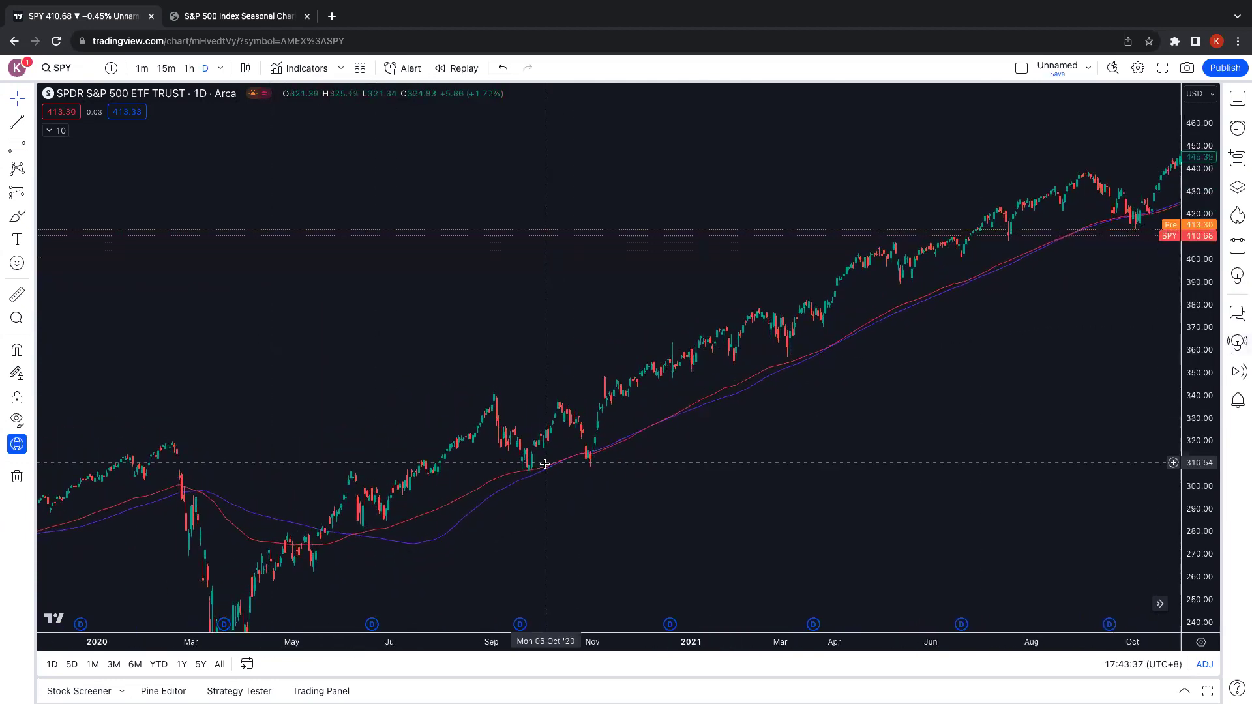
drag(518, 519, 523, 503)
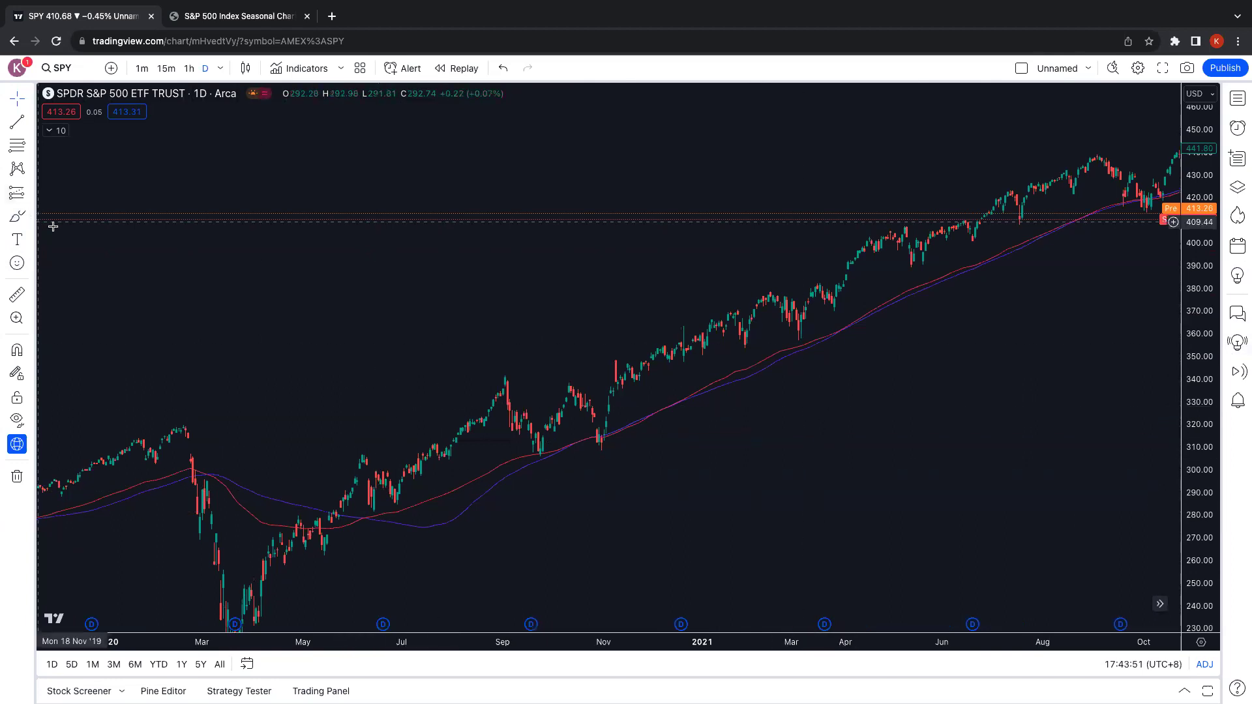
click(13, 220)
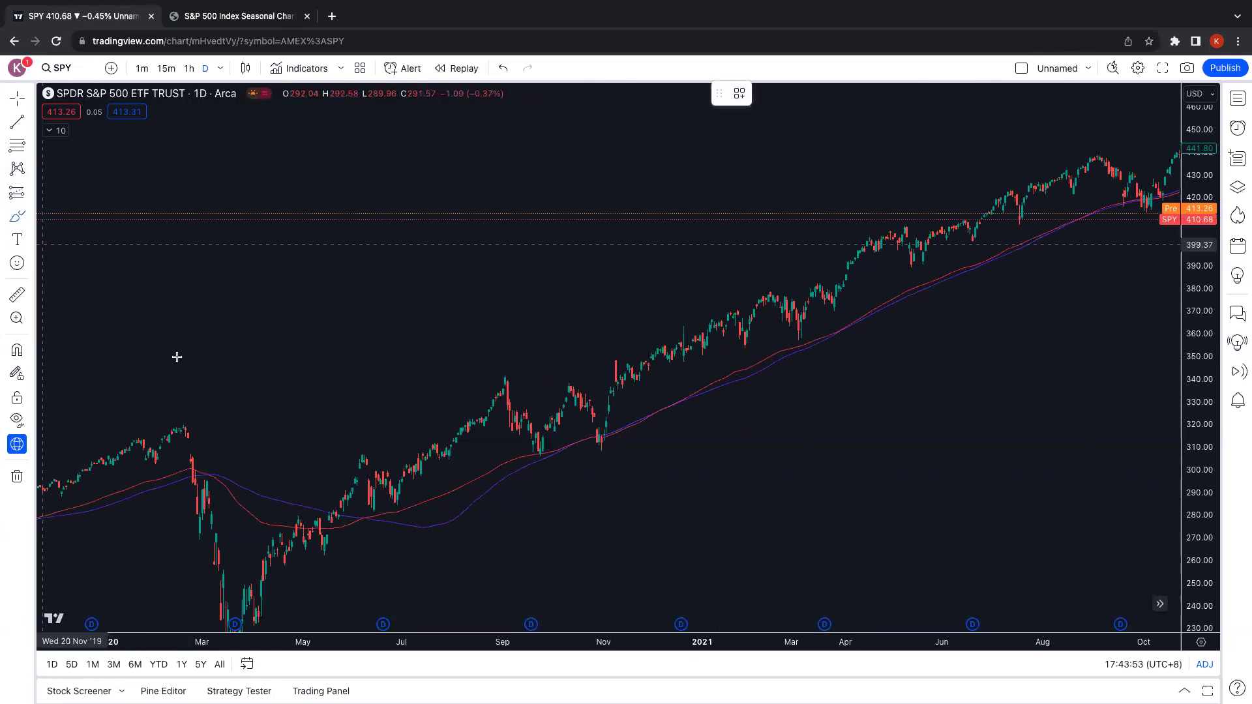
mouse_move(346, 441)
mouse_down()
mouse_move(383, 530)
mouse_move(377, 431)
mouse_up()
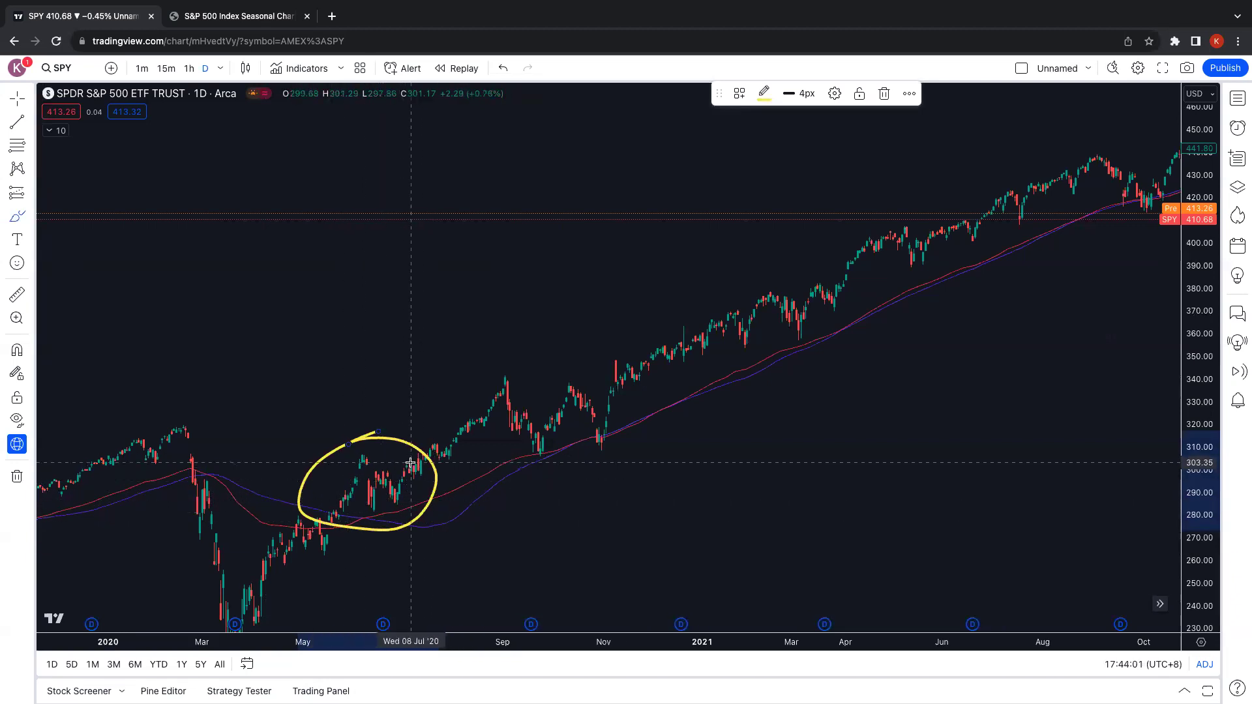
drag(356, 394, 951, 185)
click(17, 476)
click(72, 475)
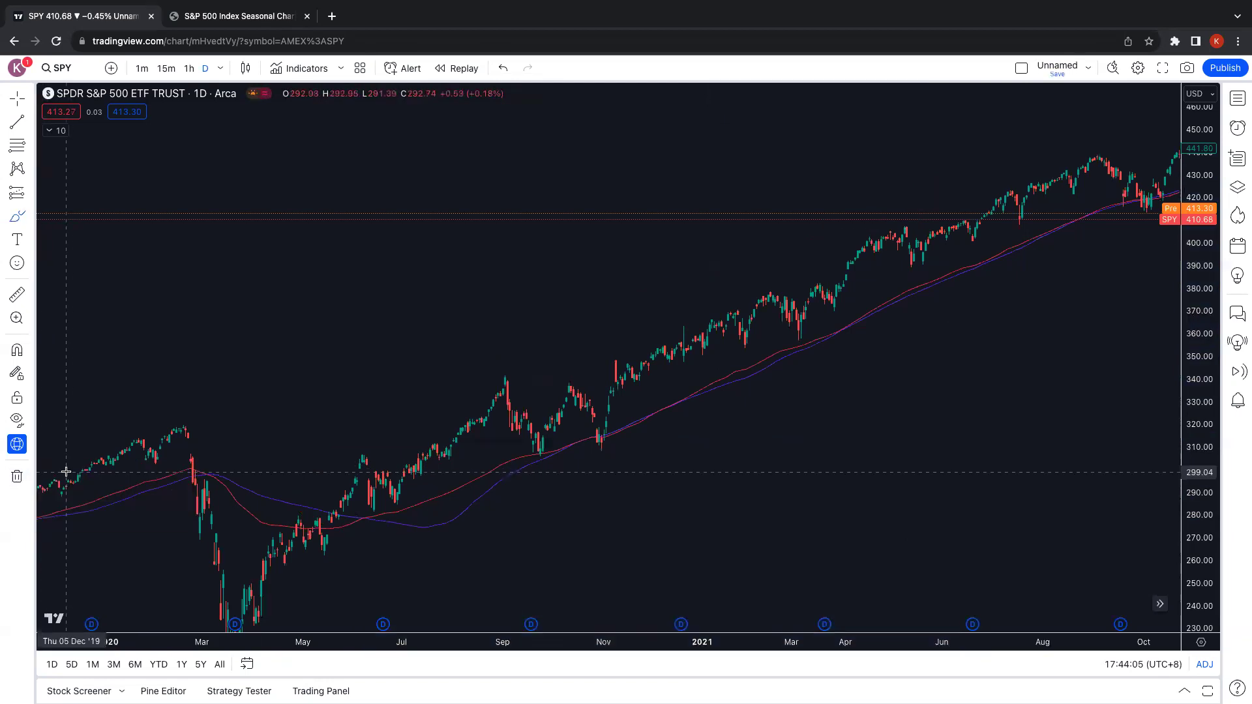
Circle the January to February 2022 crossover with a downward arrow, circle the early-April 2022 peak, and remove all drawings.
drag(861, 265, 550, 291)
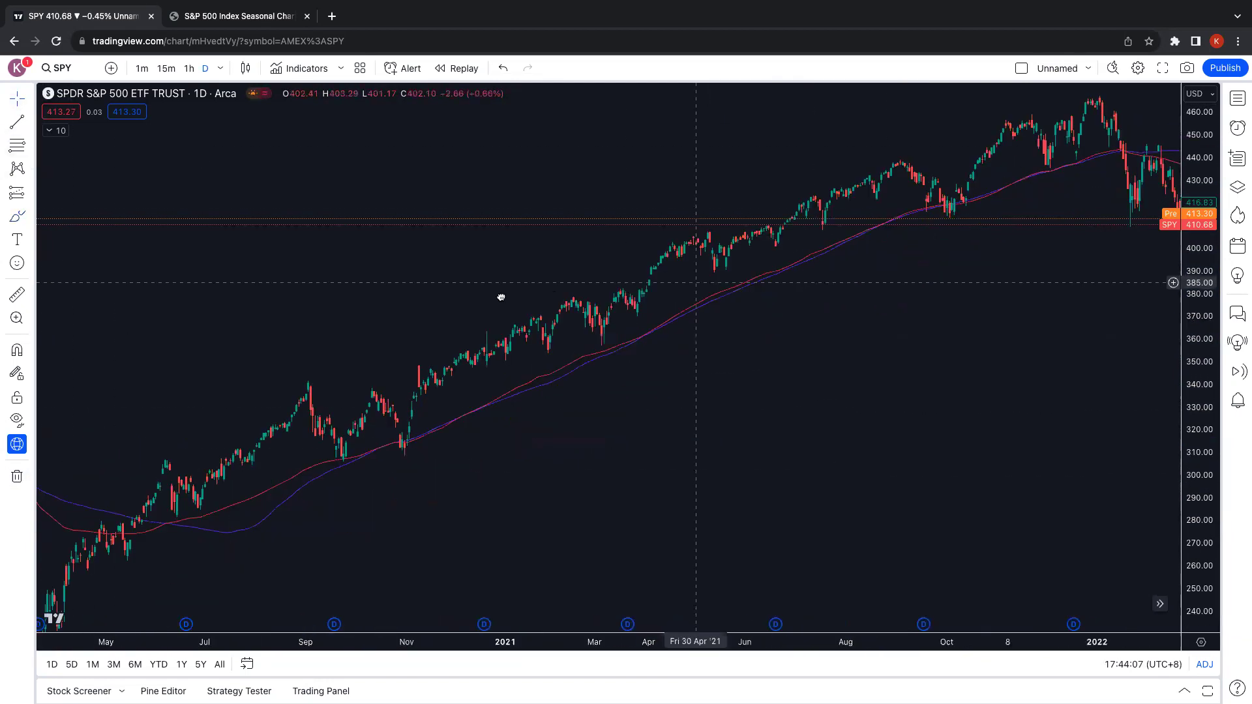
drag(654, 276, 415, 306)
scroll(467, 299, right, 10)
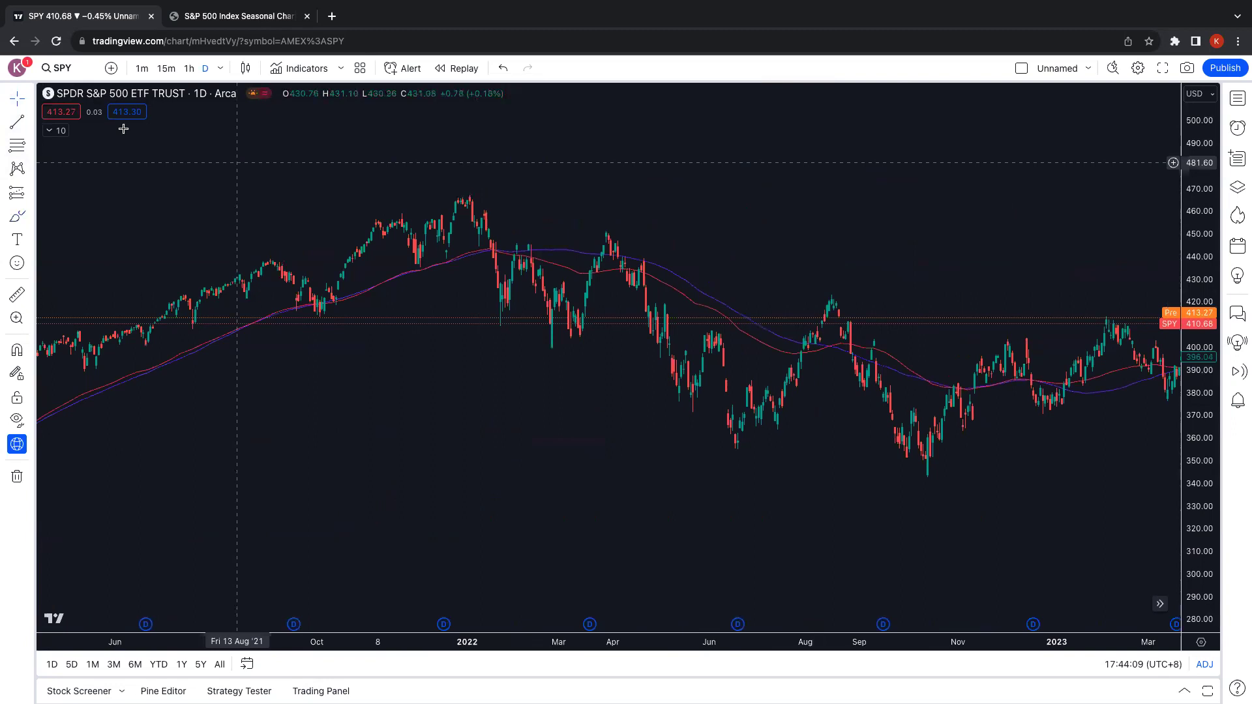
click(17, 216)
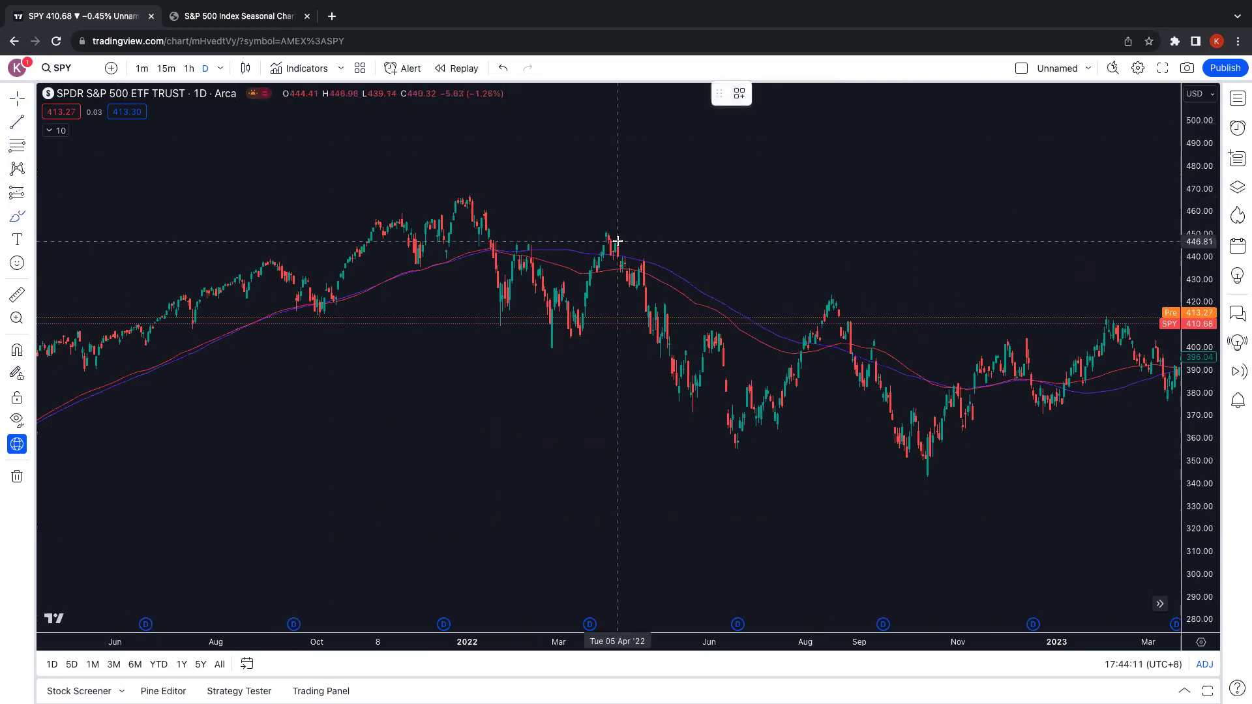
mouse_move(490, 243)
mouse_down()
mouse_move(530, 234)
mouse_move(548, 274)
mouse_move(499, 321)
mouse_move(522, 226)
mouse_up()
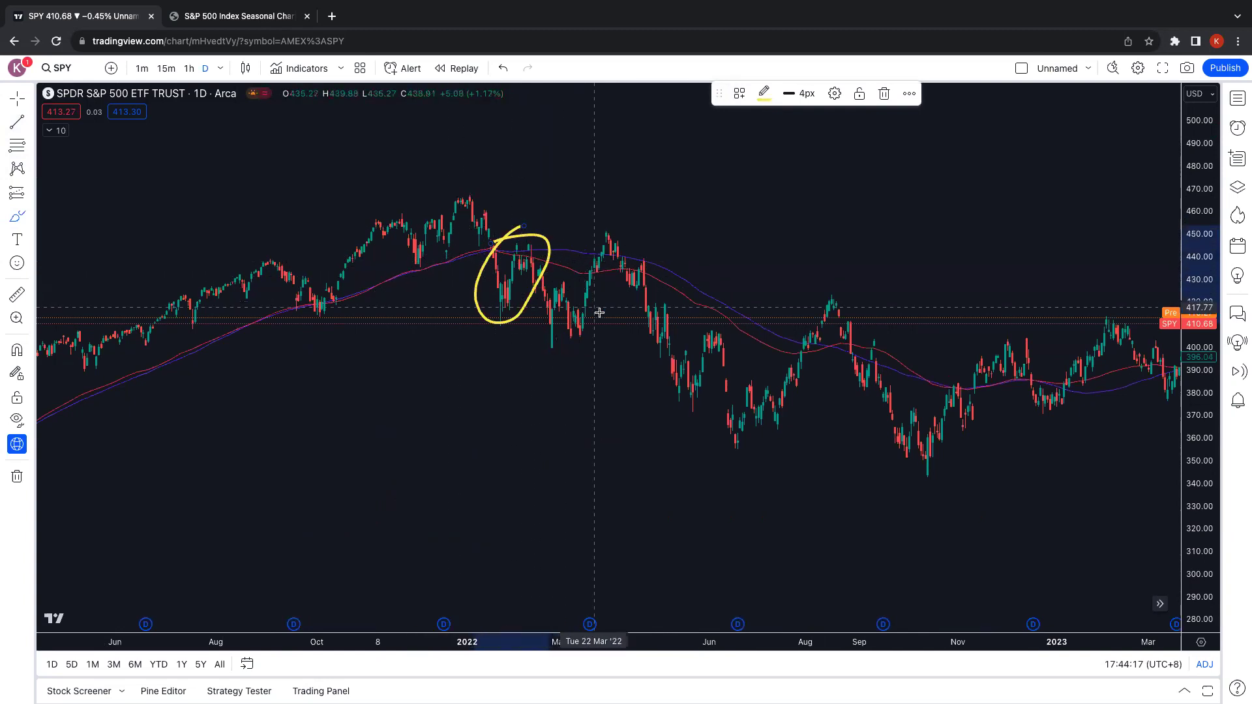
drag(548, 266, 578, 295)
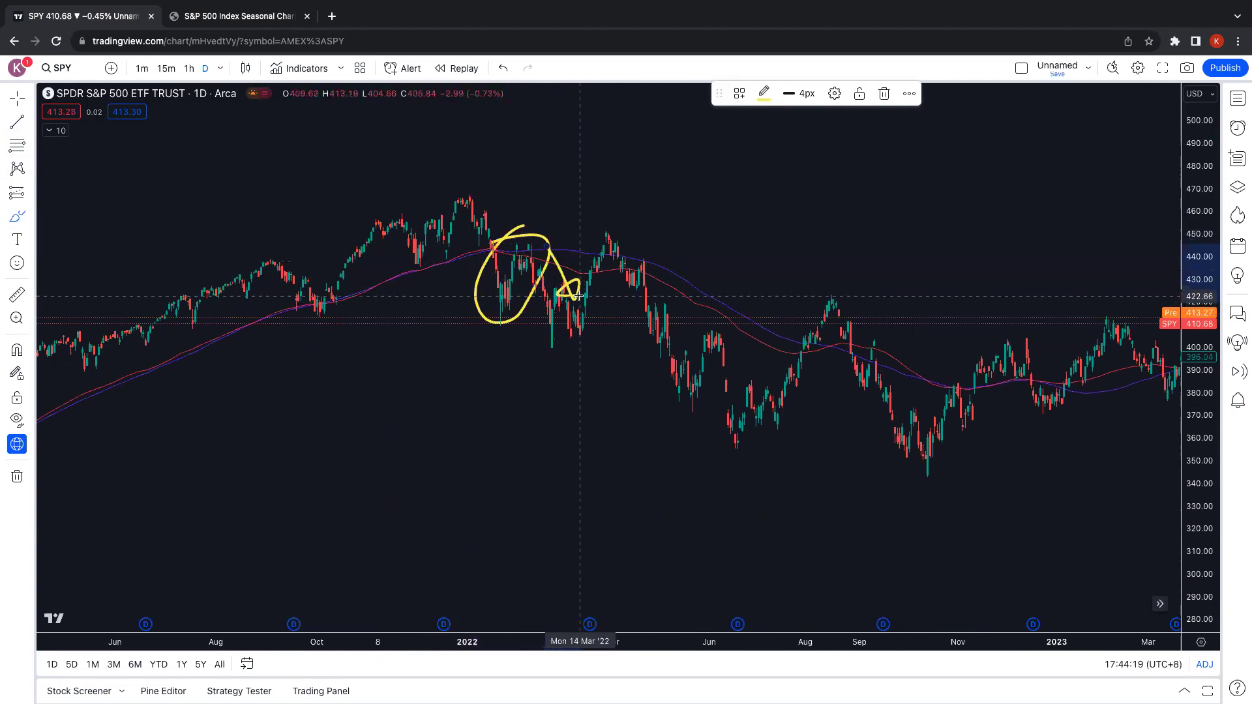
mouse_move(619, 227)
mouse_down()
mouse_move(575, 253)
mouse_move(630, 222)
mouse_up()
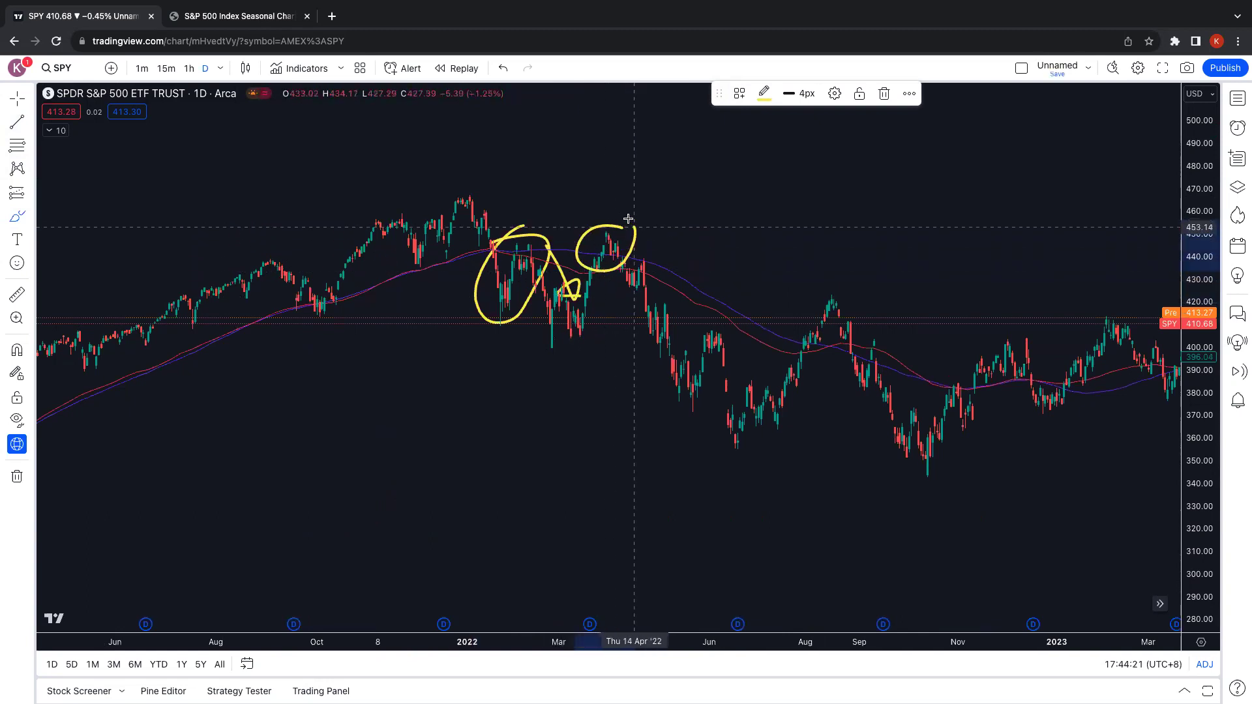
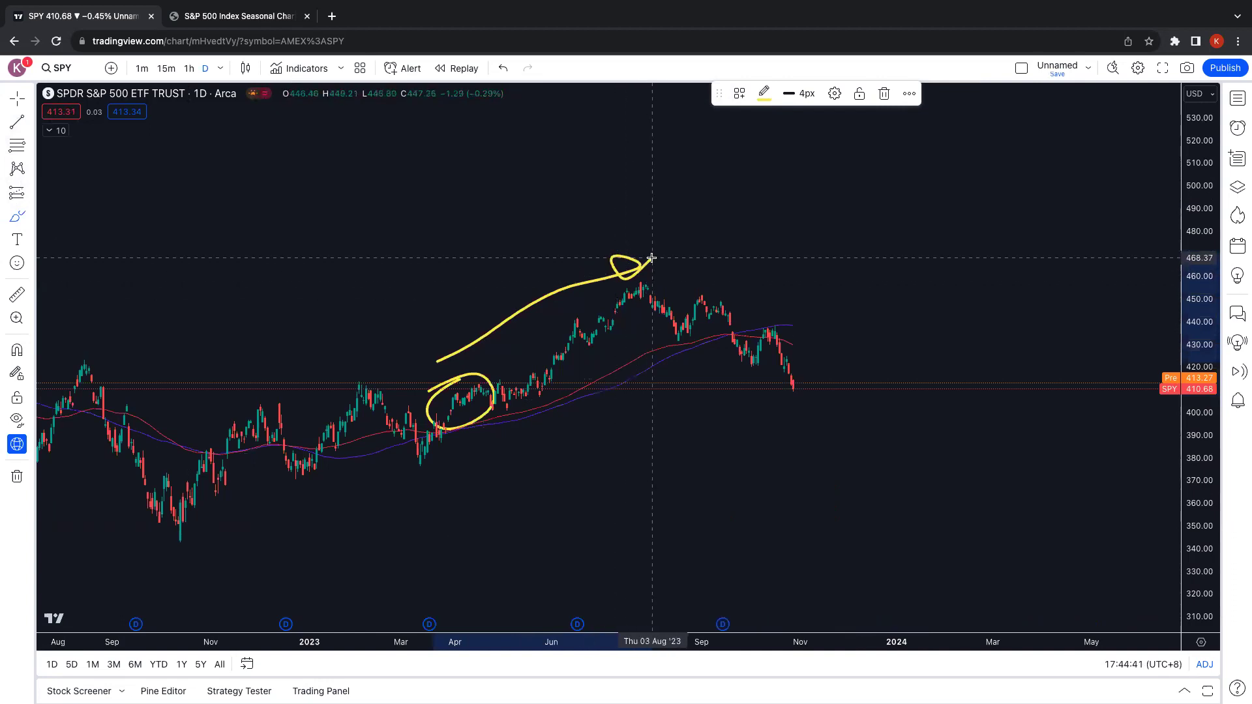
click(33, 476)
click(56, 476)
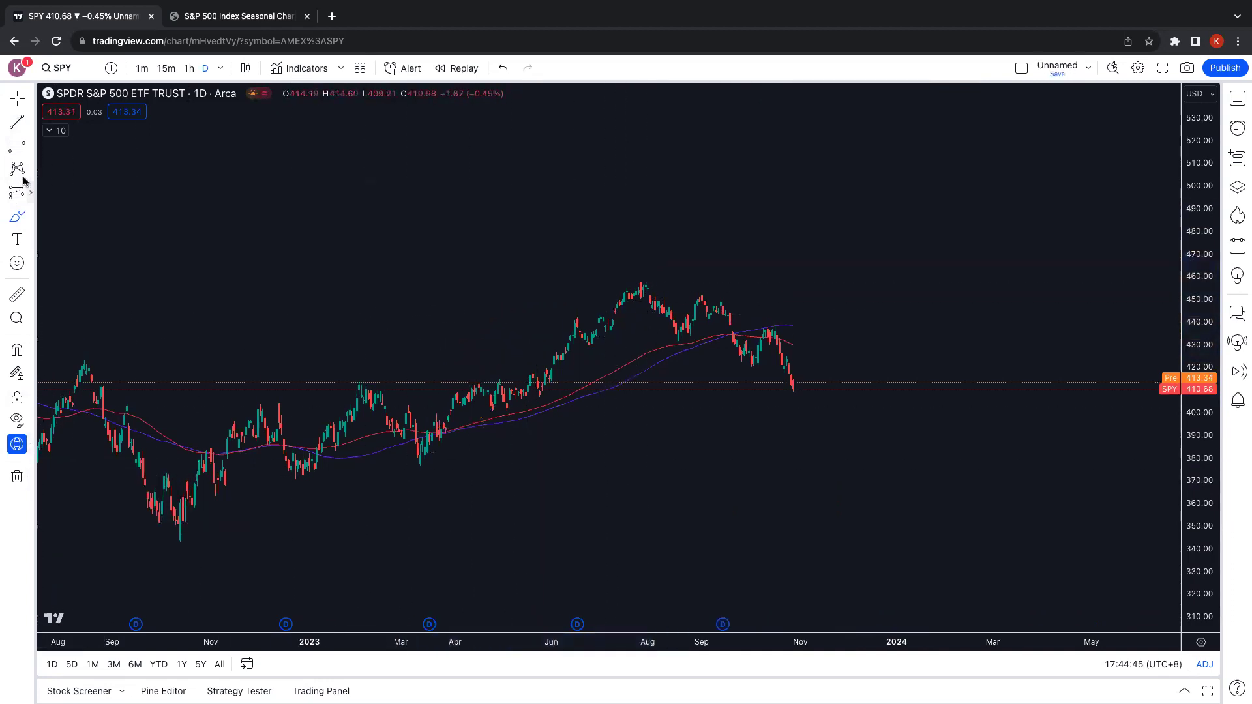
Brush a large circle around the September to October 2023 moving-average crossover and decline, and remove all drawings.
click(30, 100)
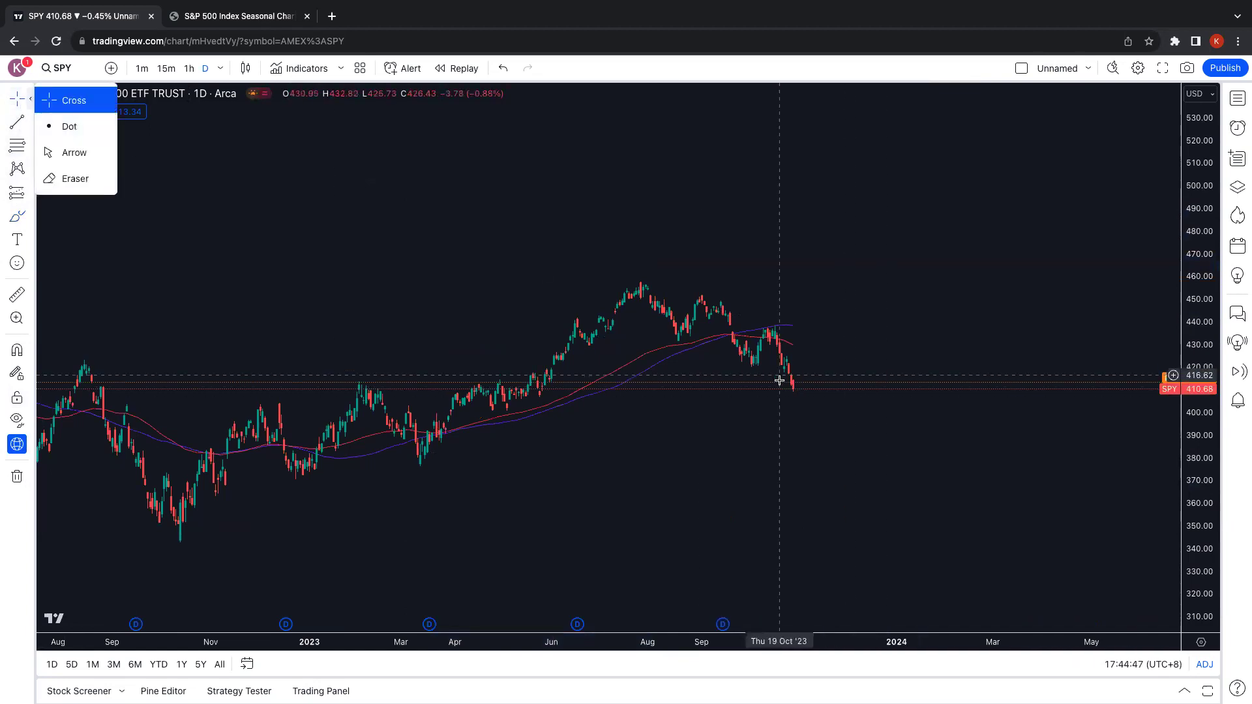
scroll(780, 388, up, 3)
click(523, 399)
scroll(522, 399, up, 3)
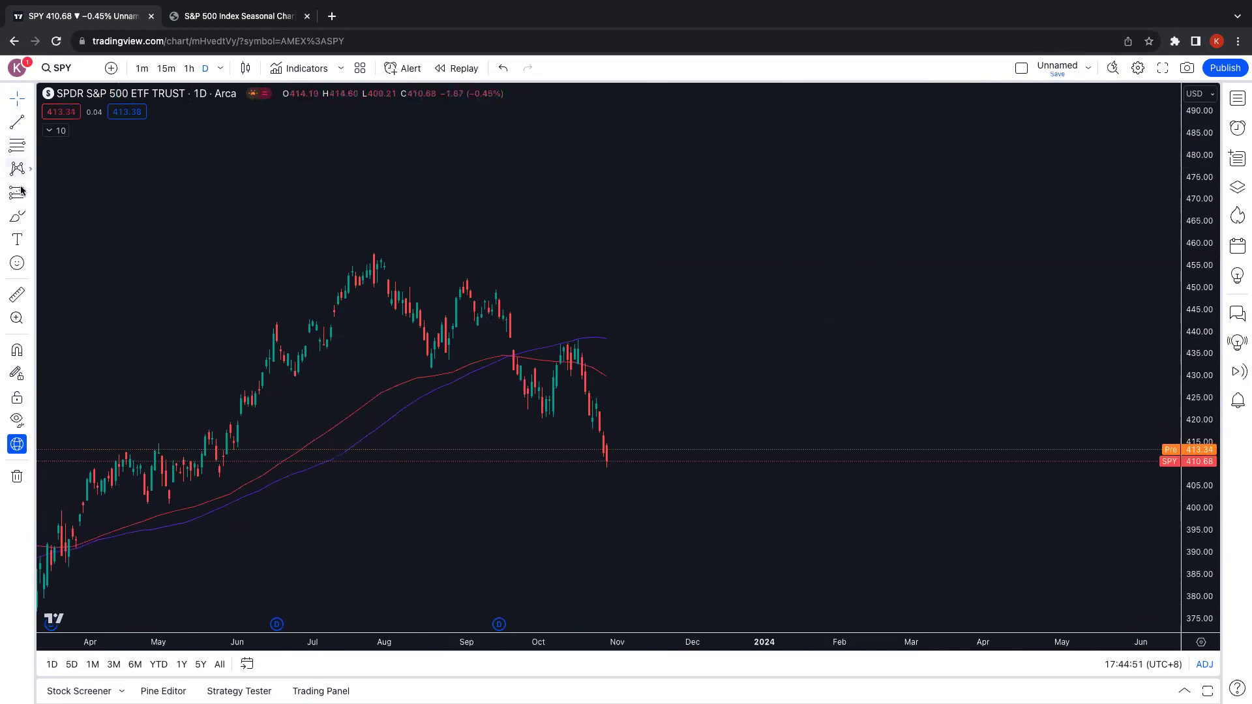
click(18, 218)
mouse_move(499, 371)
mouse_down()
mouse_move(628, 337)
mouse_move(641, 498)
mouse_move(482, 400)
mouse_move(521, 346)
mouse_up()
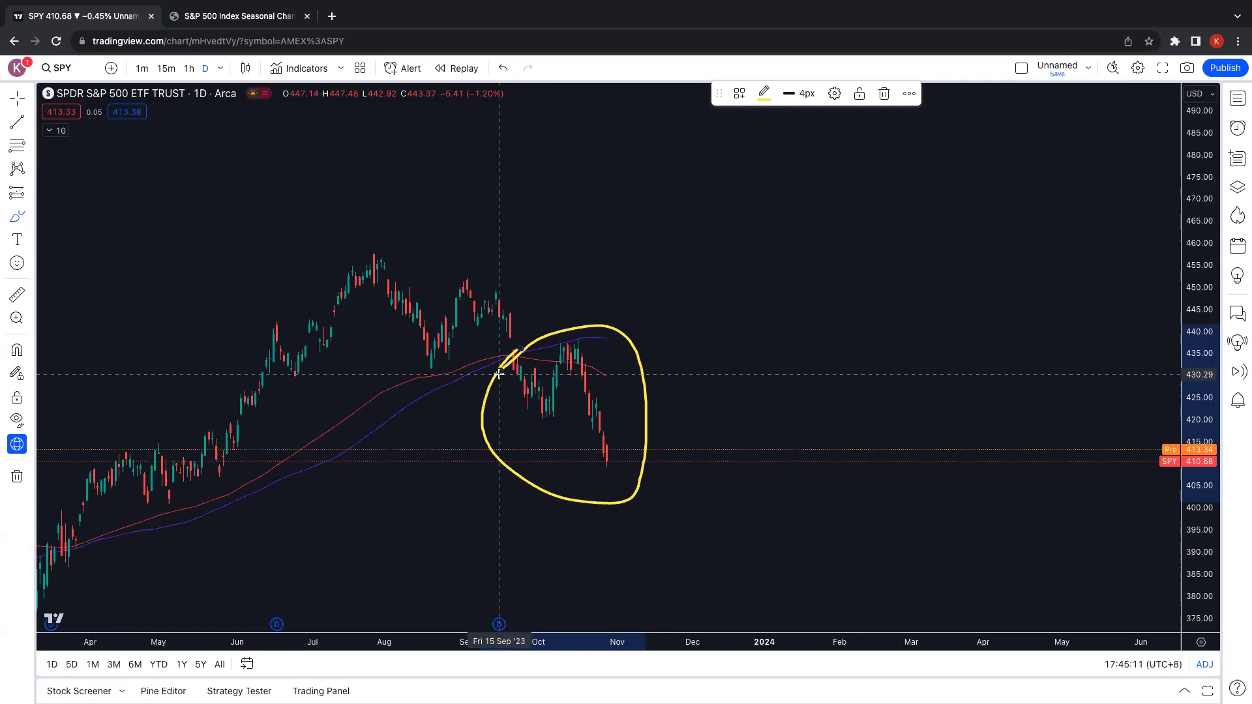
click(17, 476)
click(72, 474)
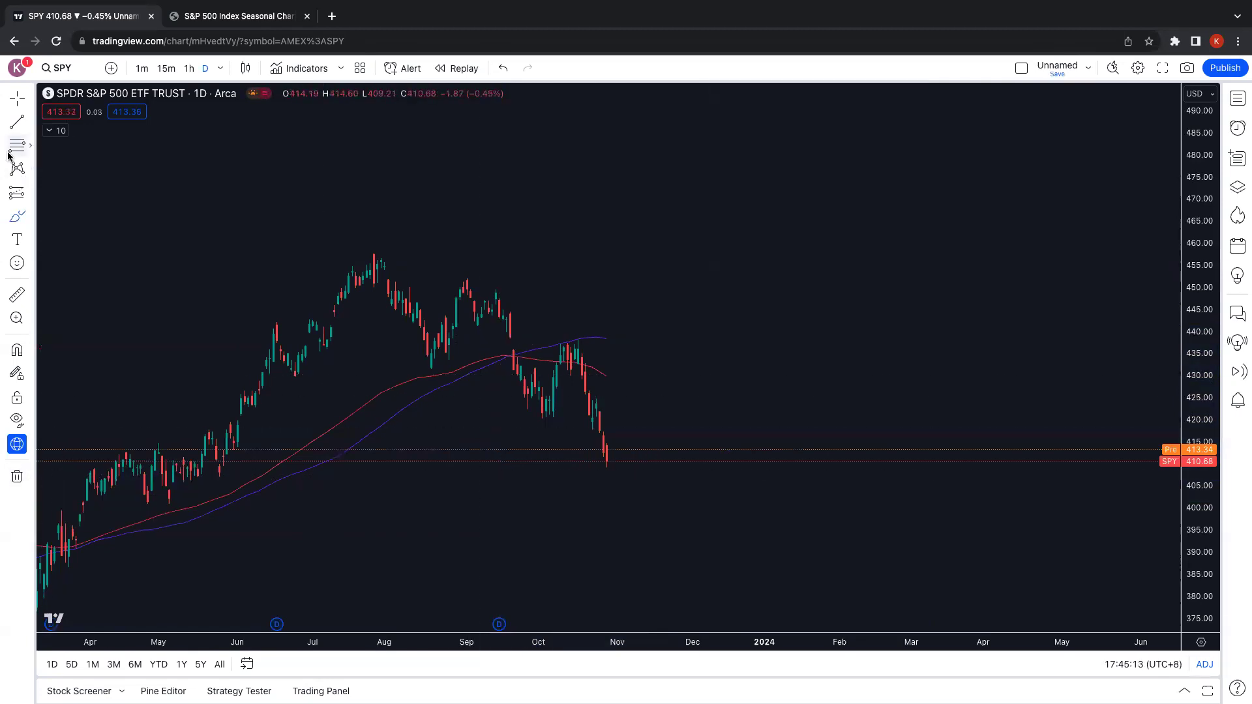
Draw horizontal lines at about 420.69 and 437.38 along the October 2023 low and high, and remove all drawings.
click(30, 122)
click(111, 270)
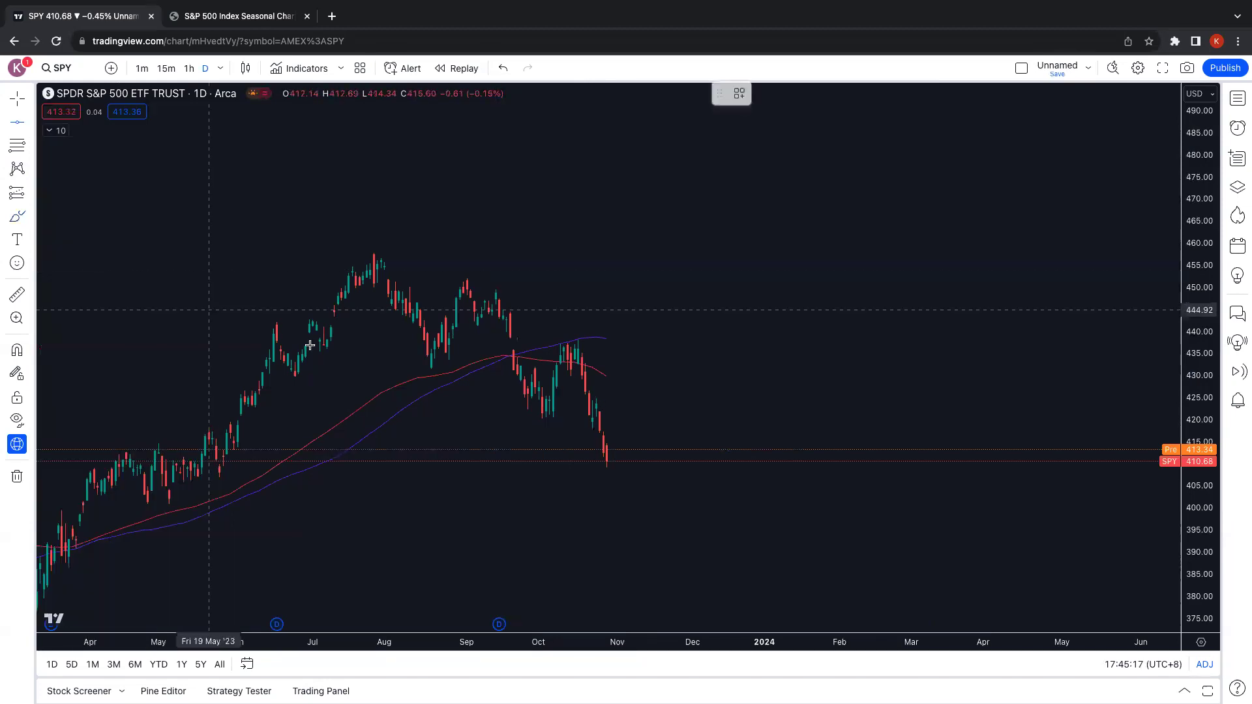
click(529, 416)
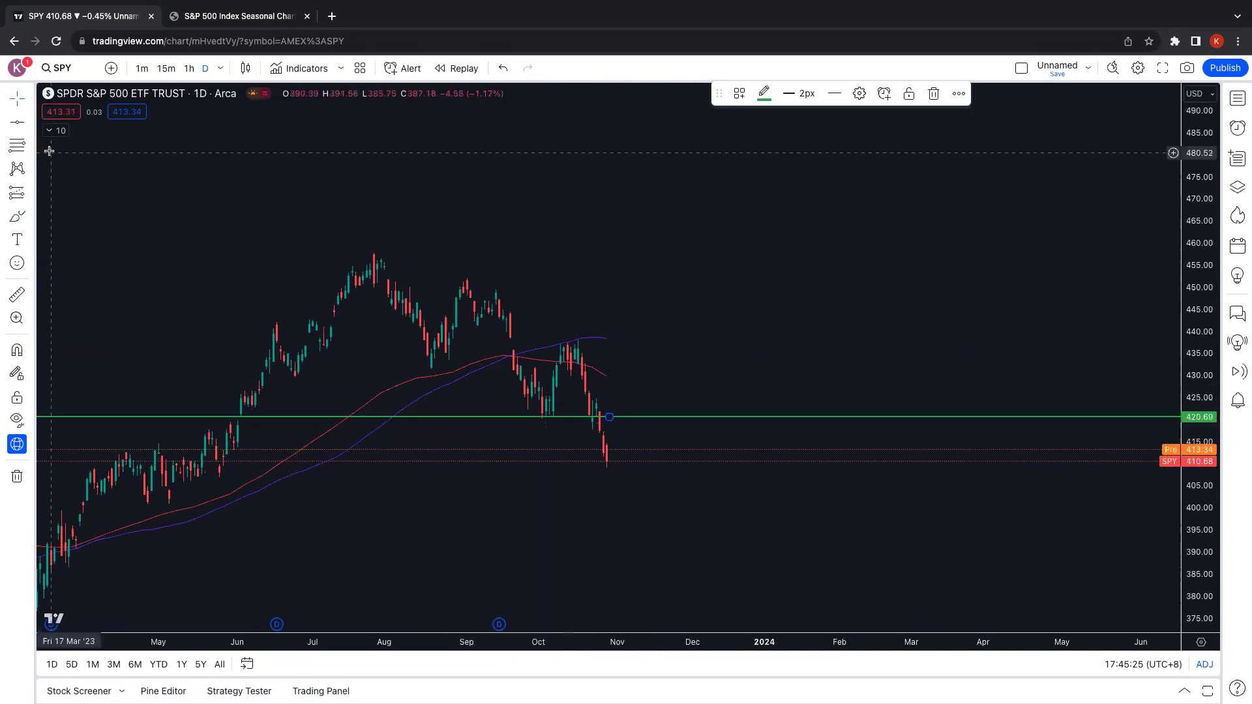
click(22, 124)
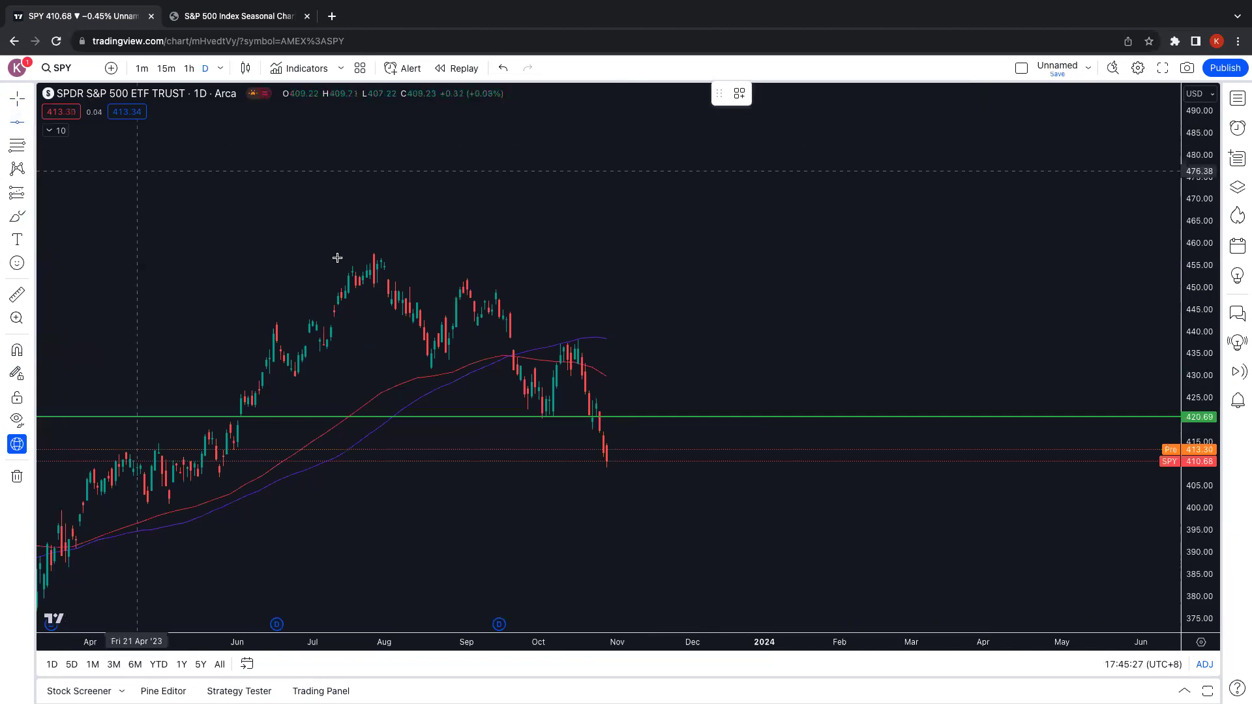
click(549, 342)
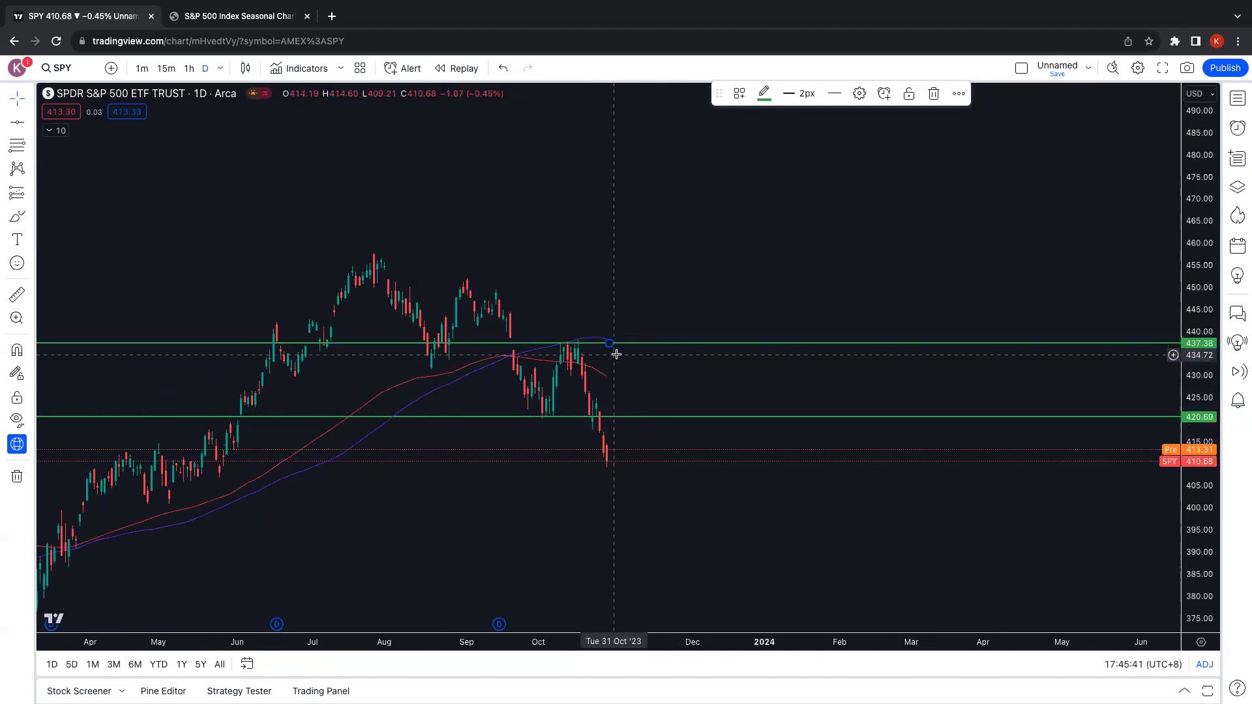
click(16, 478)
click(71, 476)
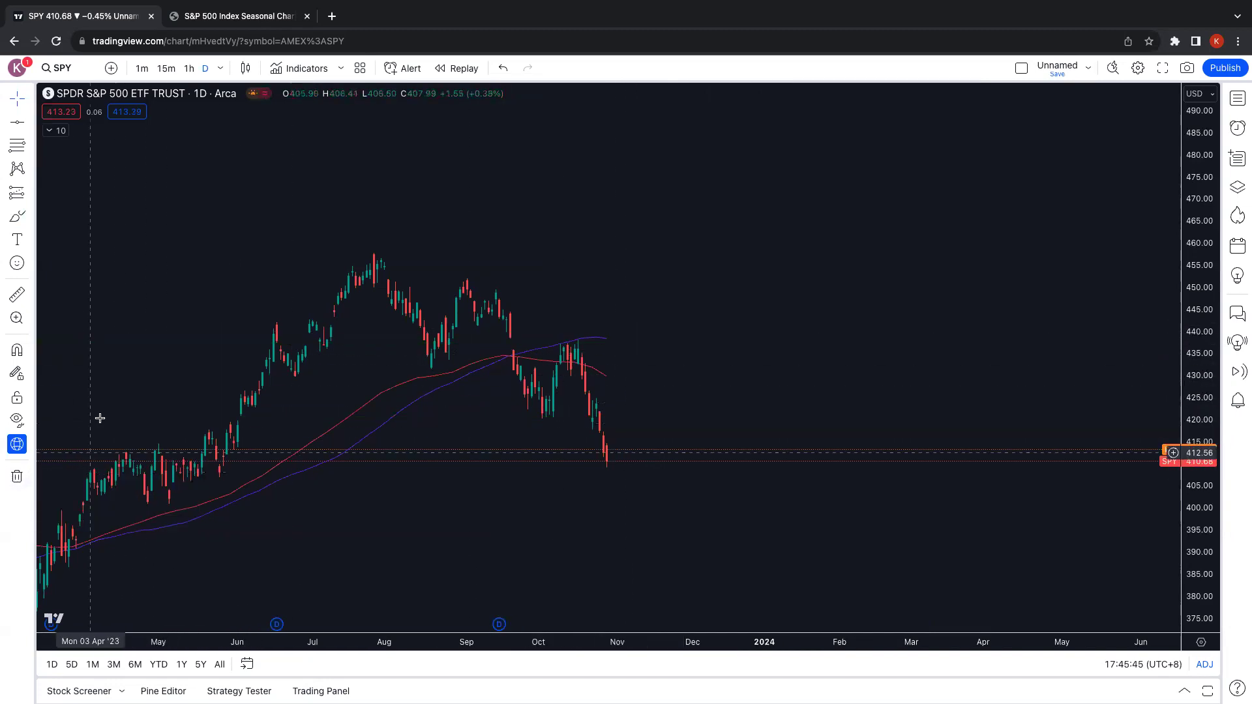
Hide the 100-day SMA and the 200-day EMA on the chart.
click(60, 131)
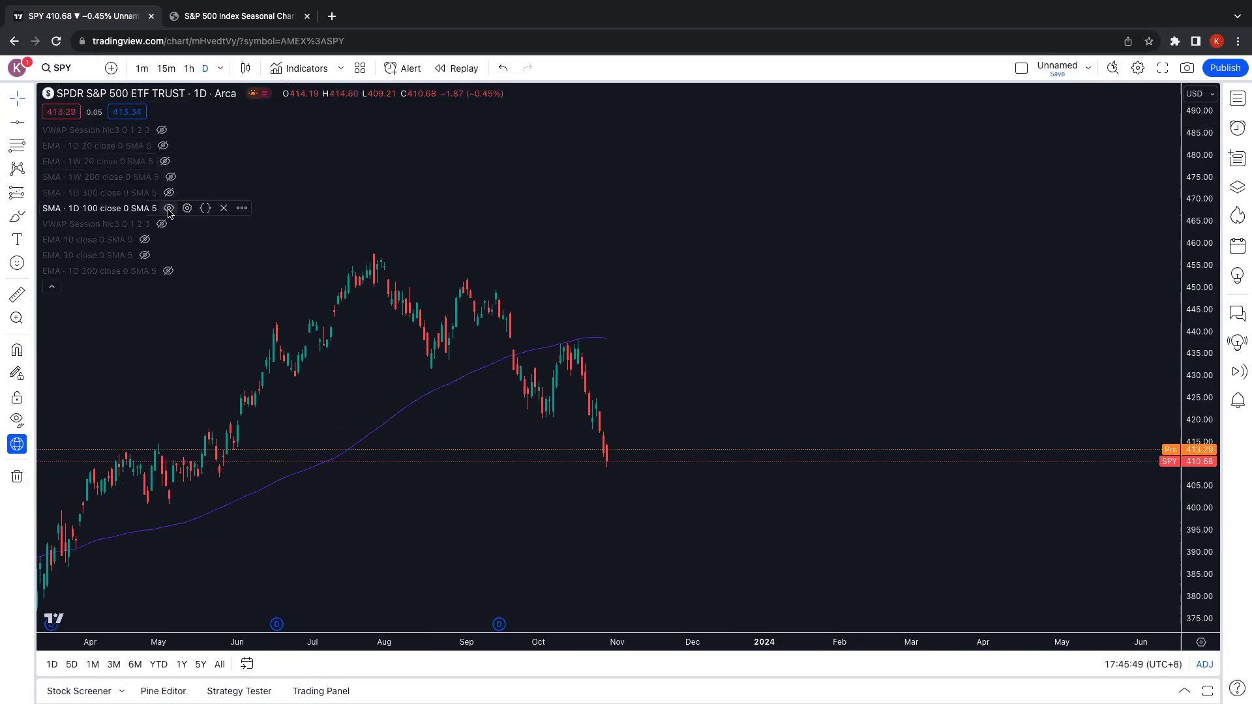
click(52, 284)
scroll(196, 287, down, 1)
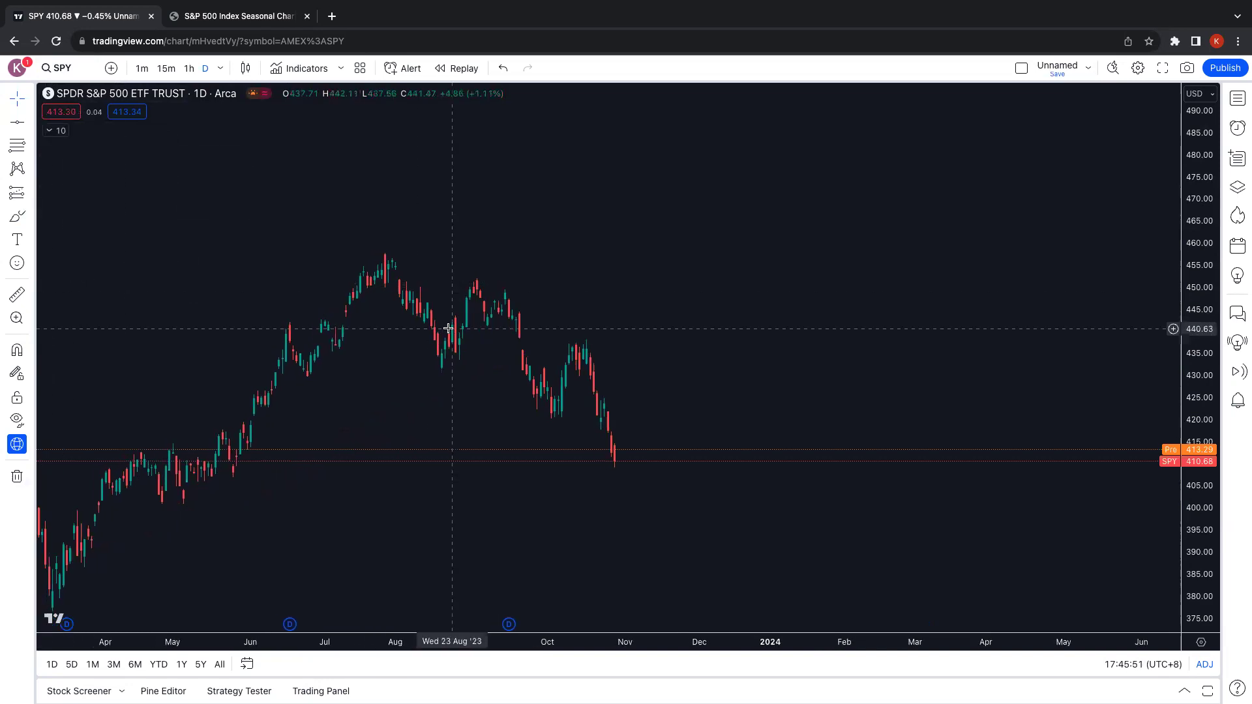
Draw a falling trend line over the July and September 2023 peaks, from about 459.54 on 18 July 2023 to 403.55 on 9 July 2024.
drag(564, 293, 408, 282)
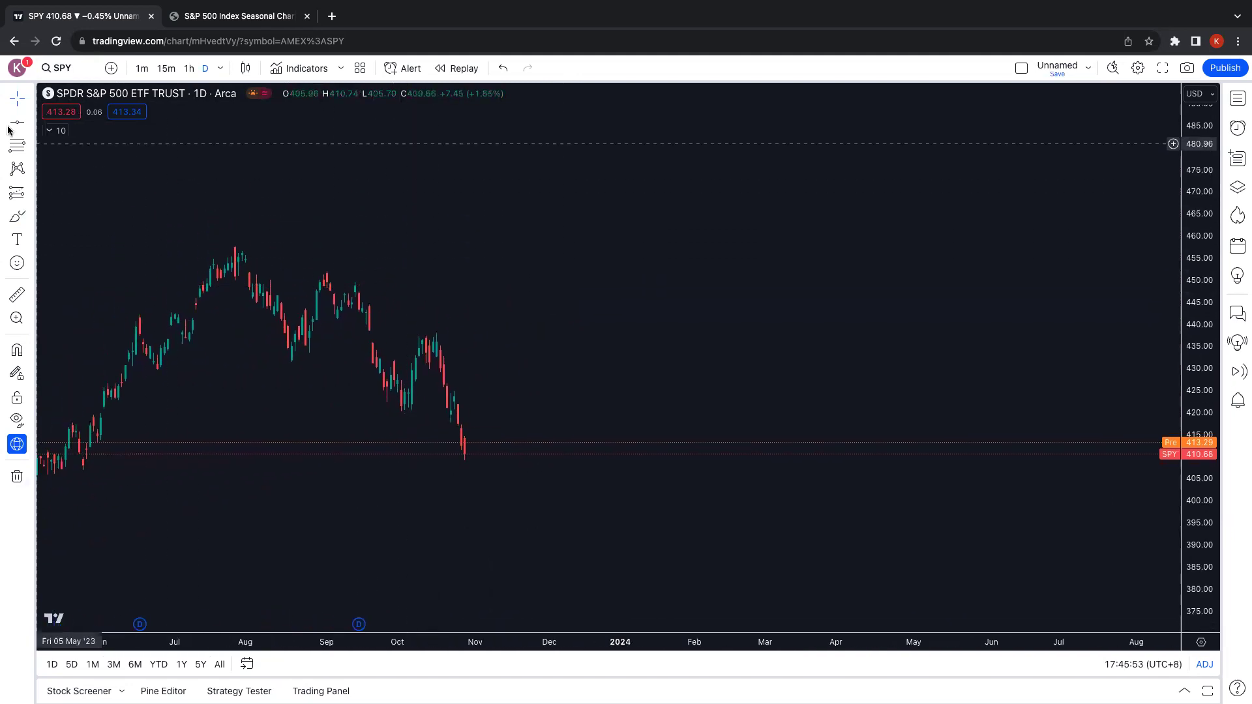
click(31, 123)
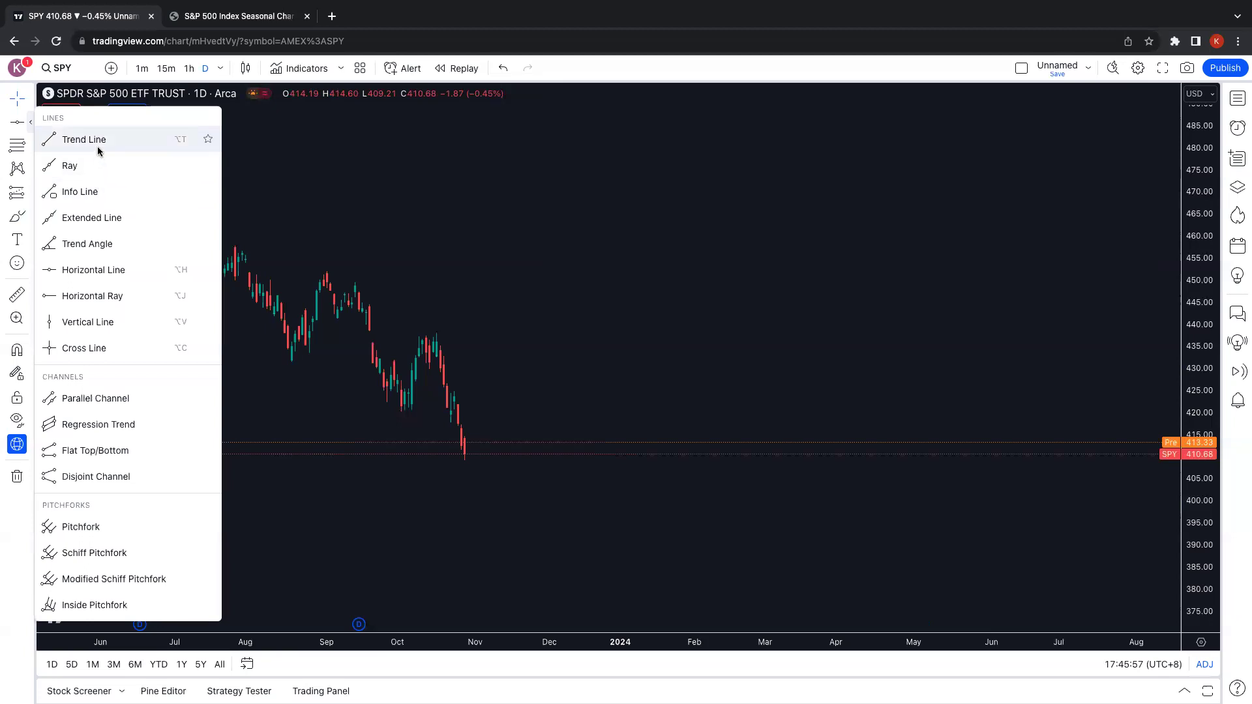
click(124, 139)
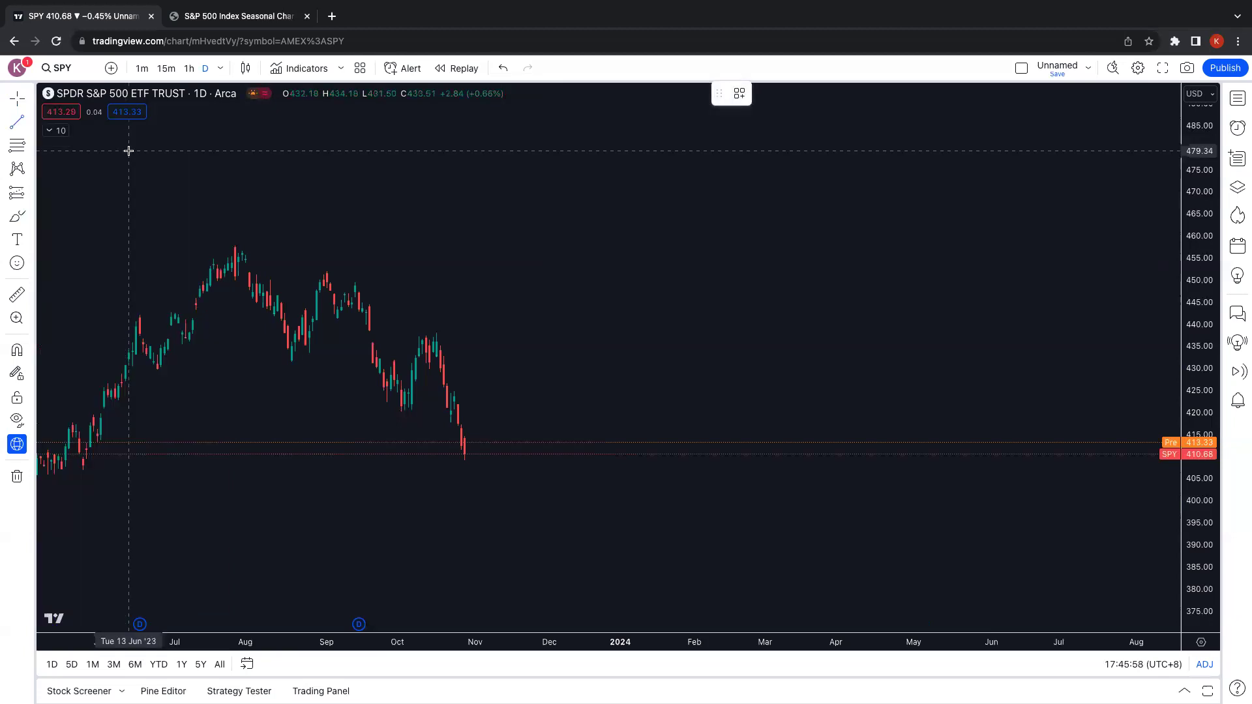
click(233, 245)
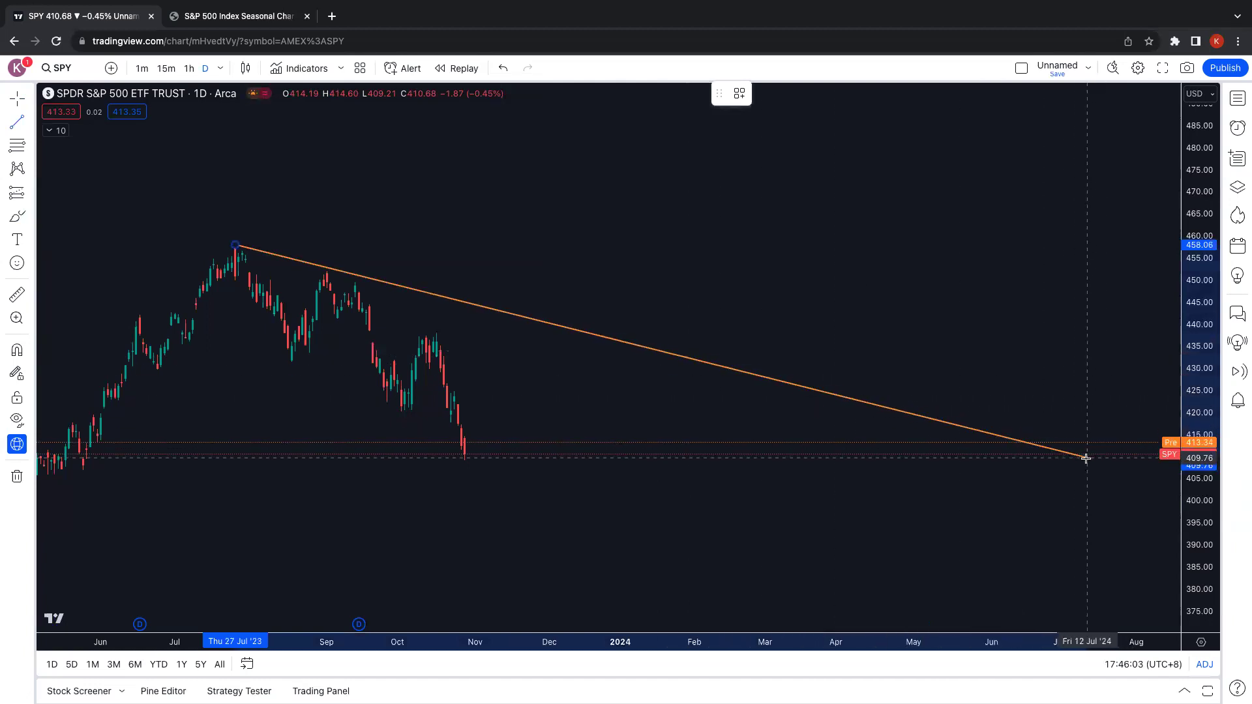
click(1076, 485)
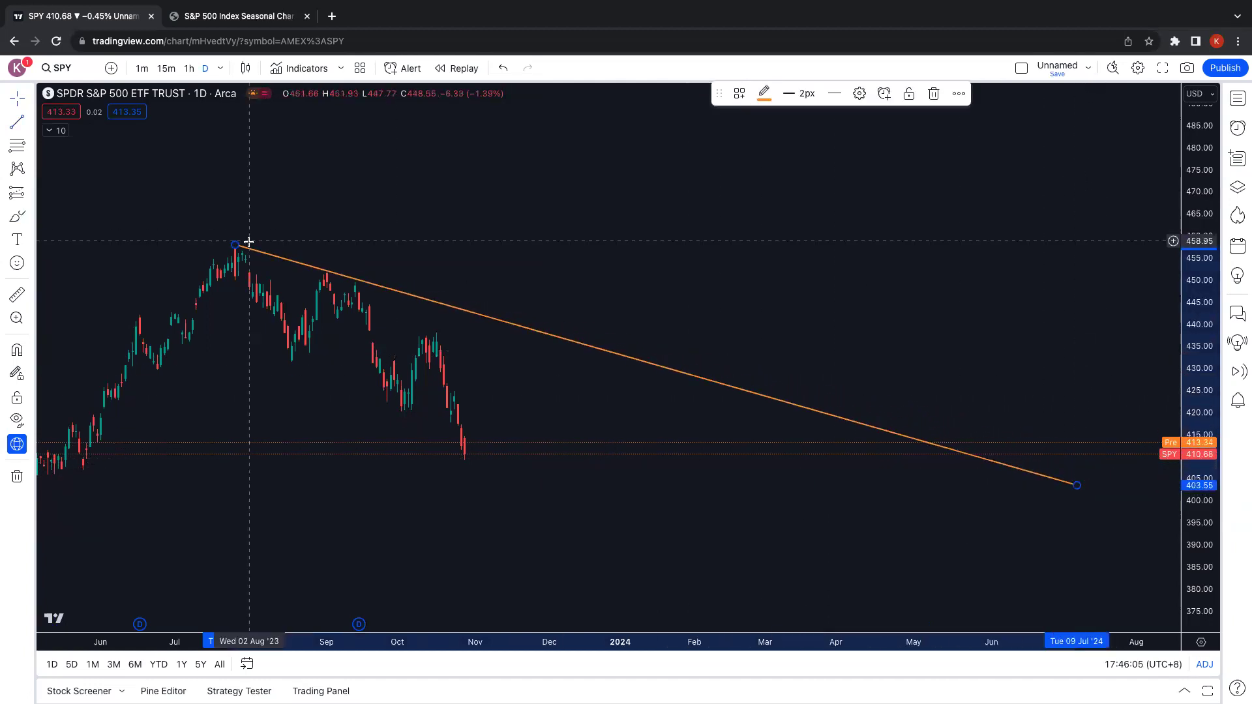
drag(235, 246, 210, 238)
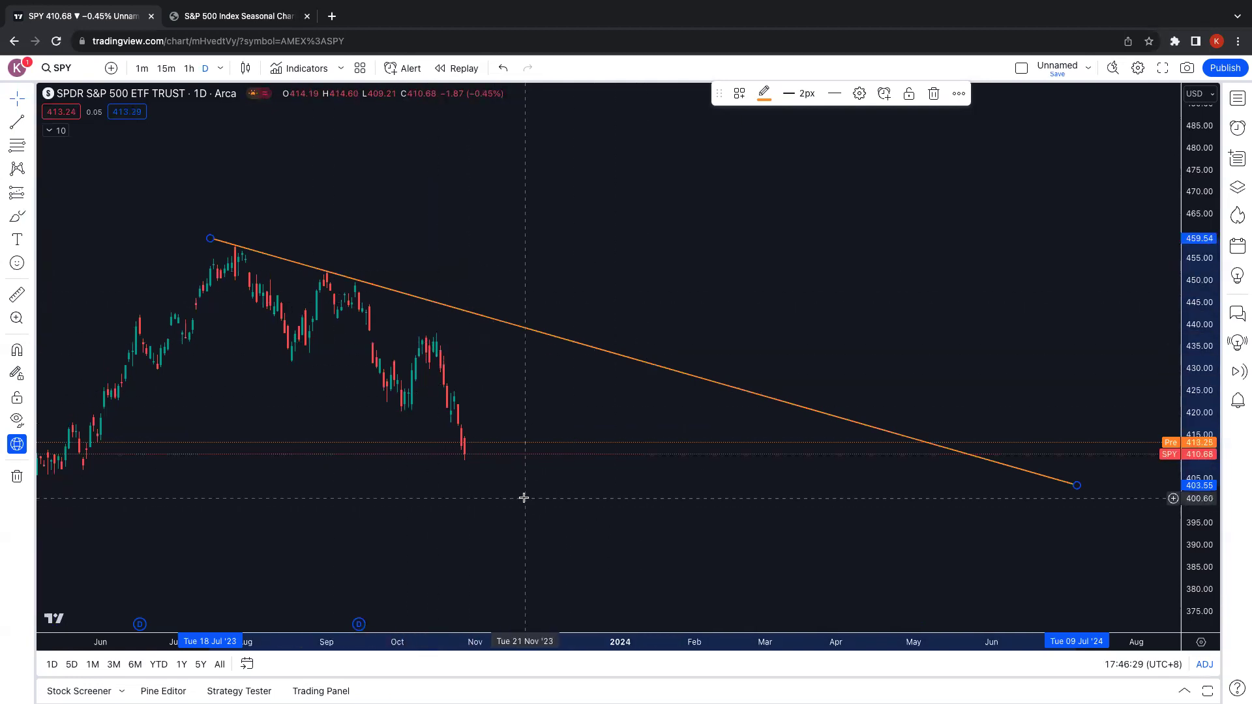
Show the 300-day SMA and brush a circle around the latest late-October 2023 candles just above it.
click(54, 132)
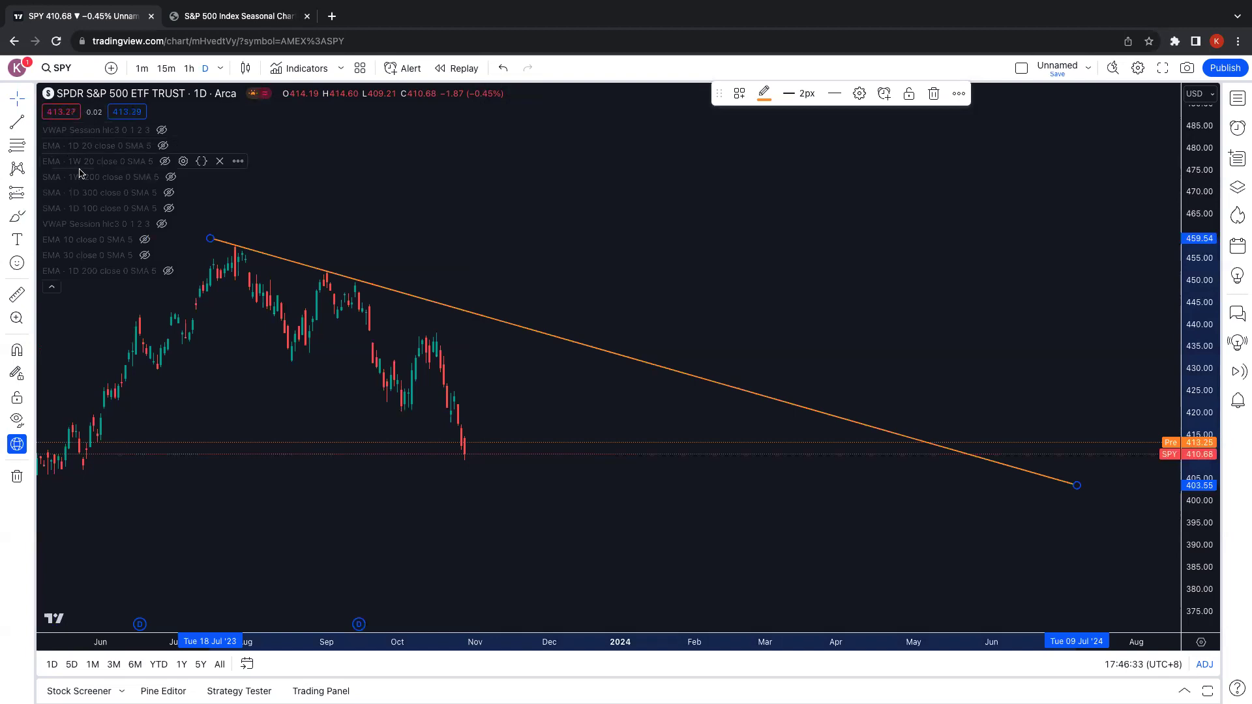
click(169, 194)
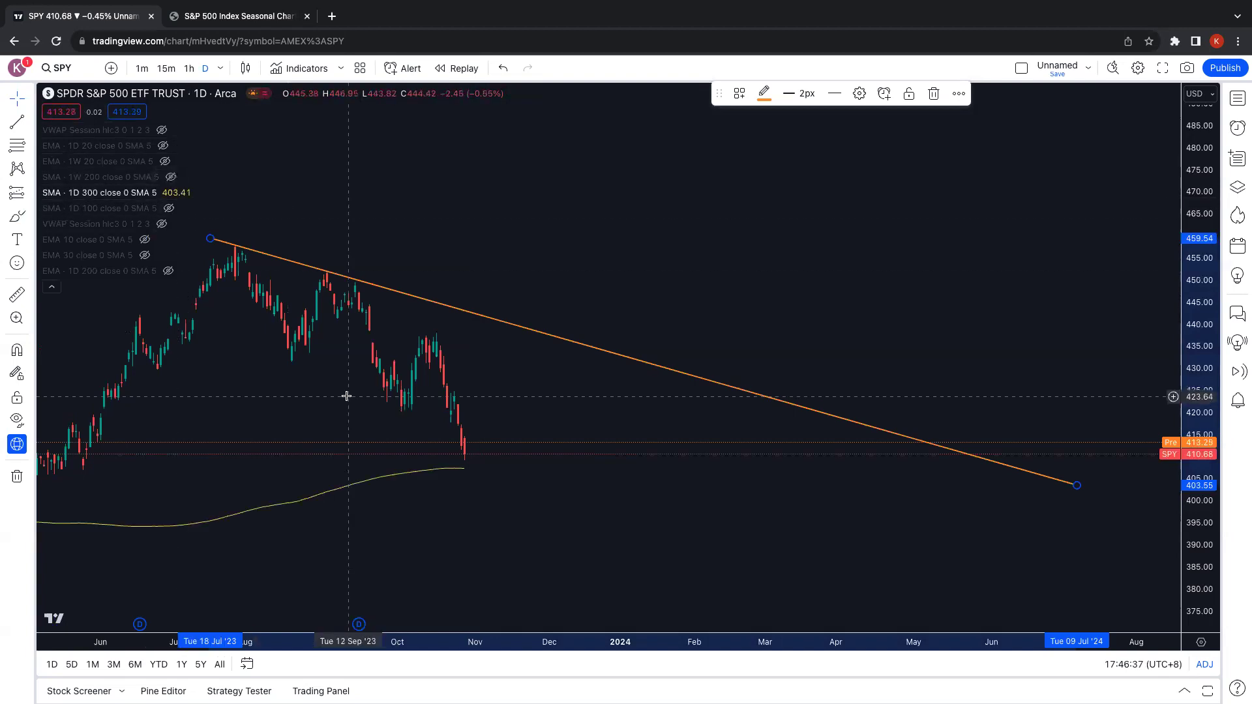
drag(494, 486, 584, 484)
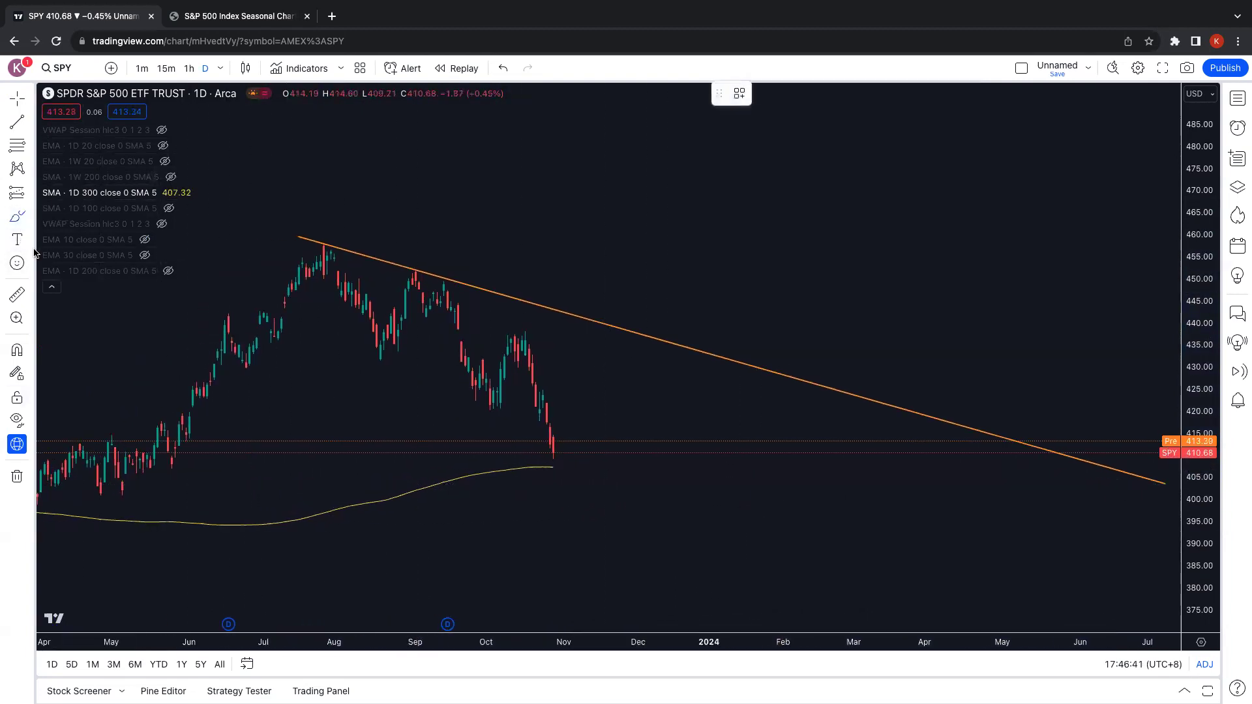
drag(525, 419, 561, 421)
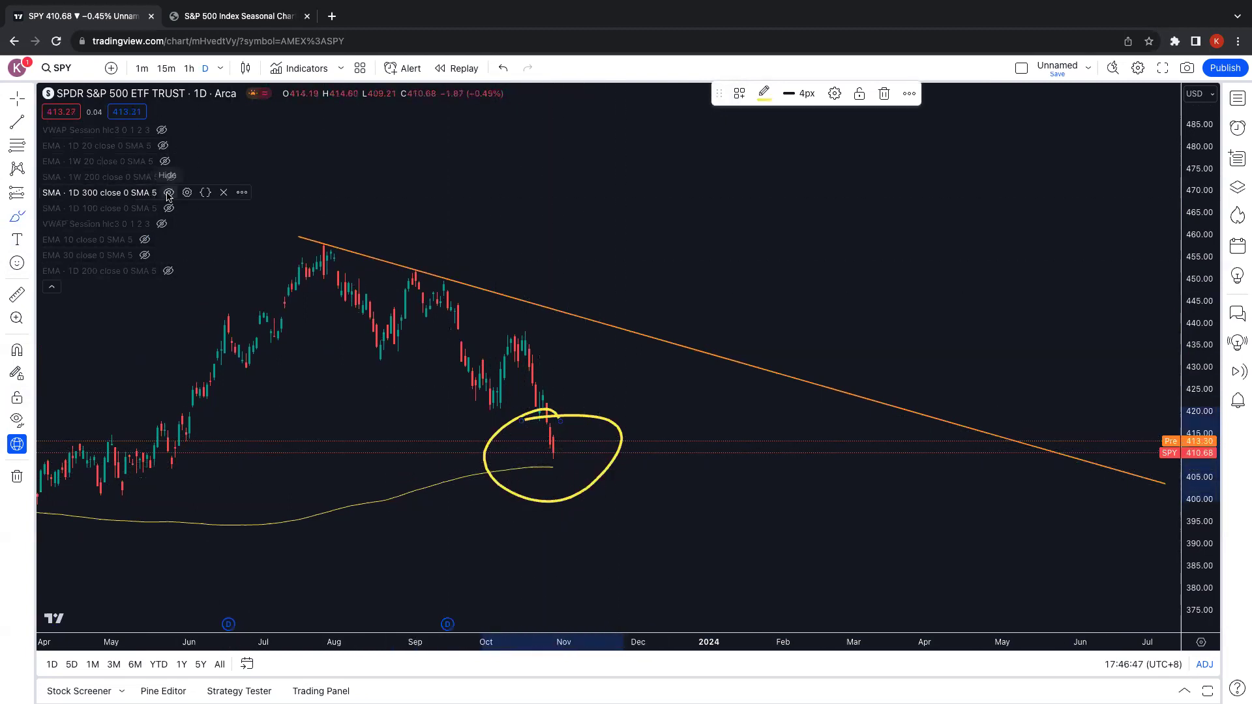
Toggle the 300-day SMA's visibility and remove all drawings from the chart.
click(168, 193)
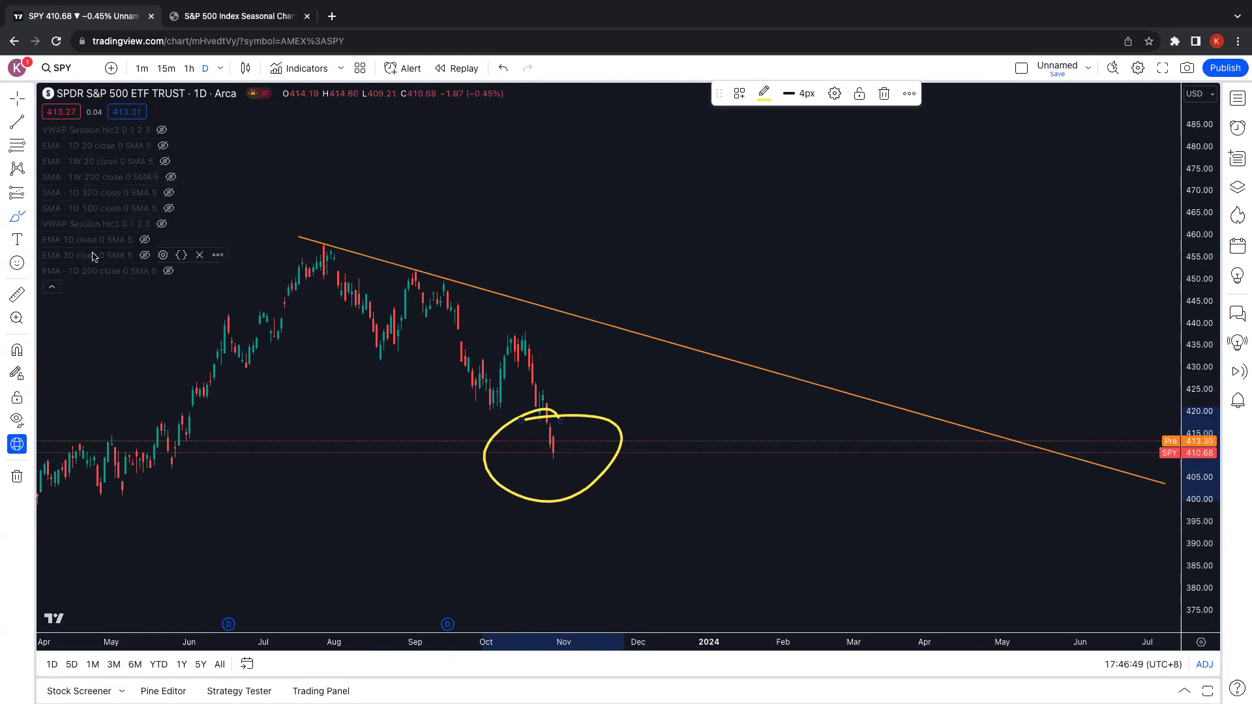
click(52, 287)
click(16, 477)
click(73, 475)
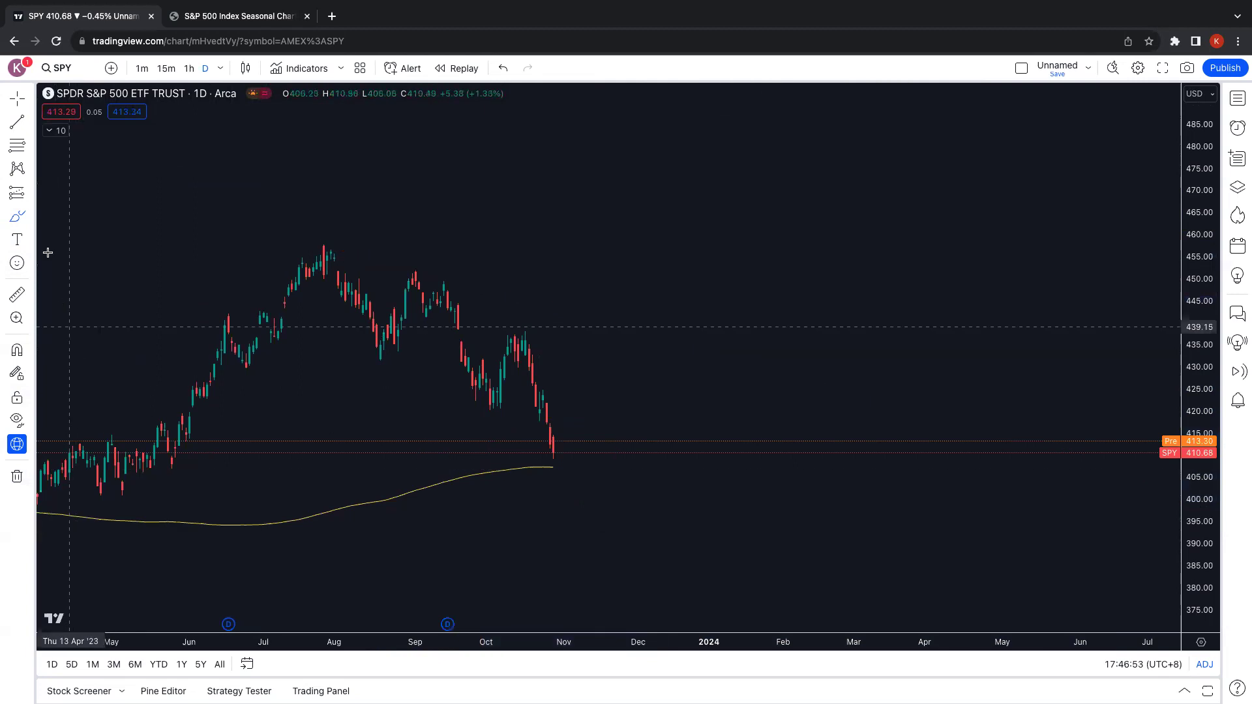
scroll(359, 420, down, 3)
scroll(359, 422, down, 5)
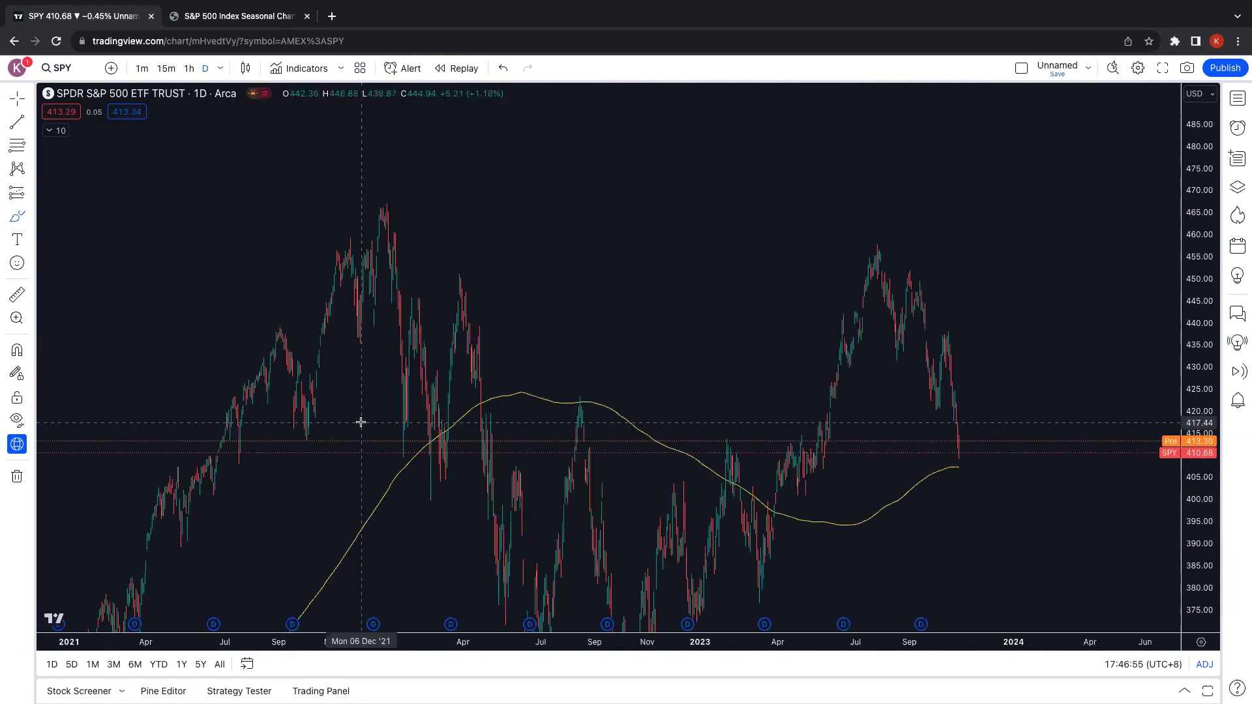
drag(397, 434, 535, 238)
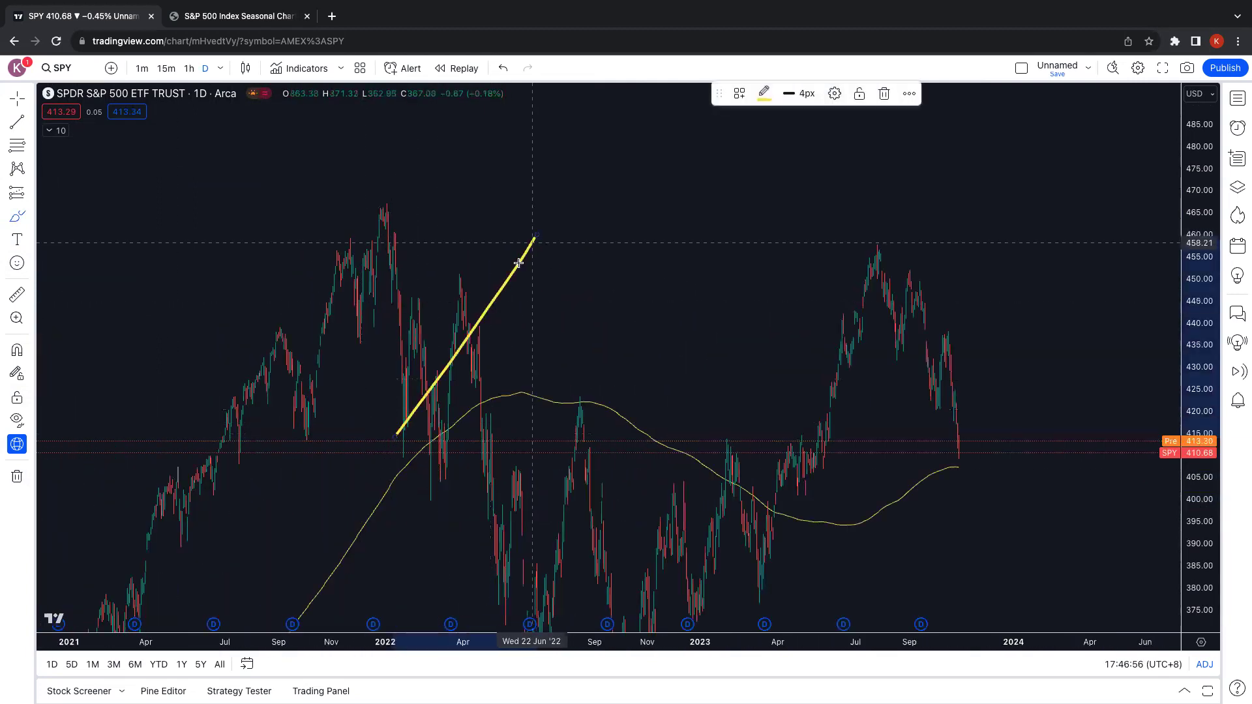
click(17, 476)
click(59, 474)
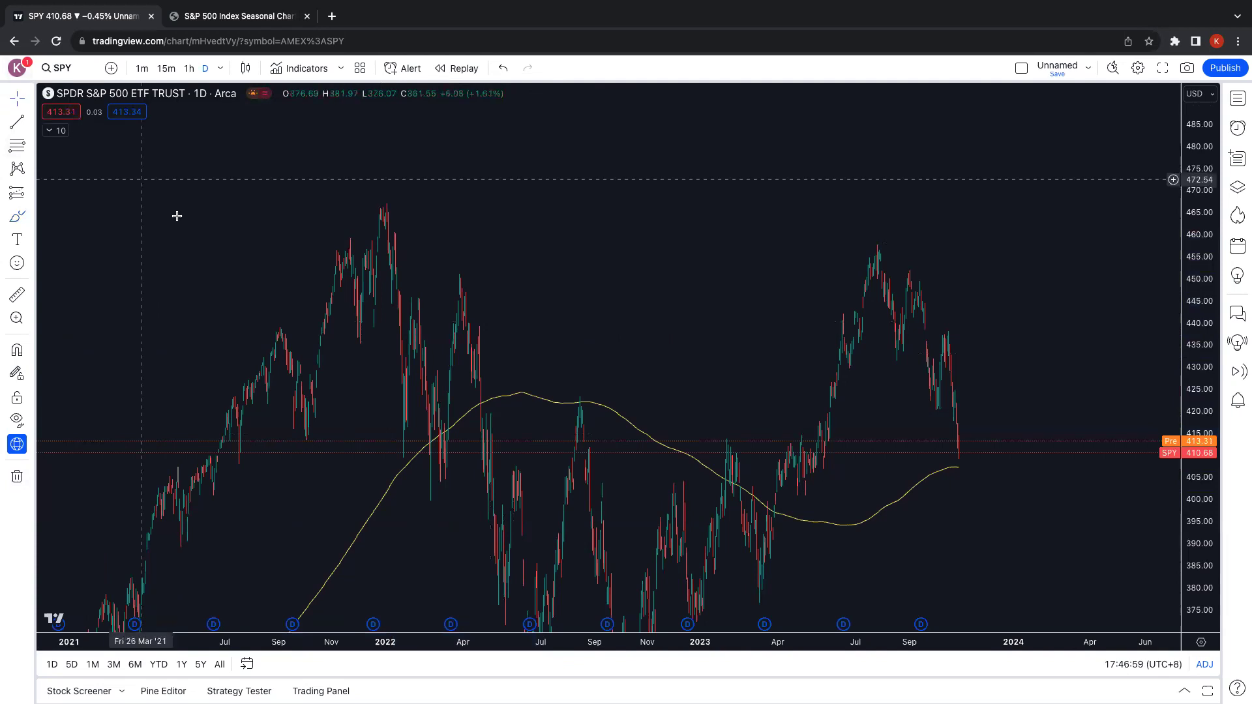
Examine how price behaves around the 300-day SMA from 2023 back to 2015.
drag(478, 377, 582, 266)
right_click(626, 254)
click(662, 271)
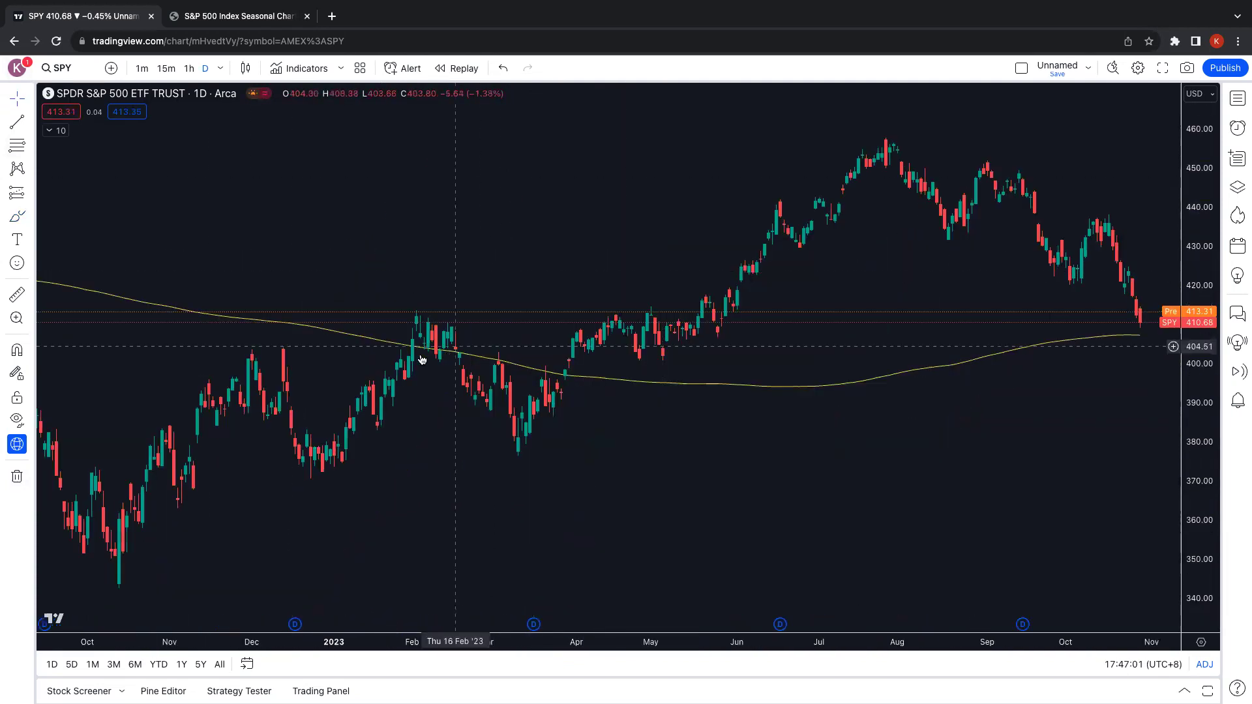
scroll(480, 330, up, 3)
scroll(481, 330, down, 2)
scroll(481, 331, down, 6)
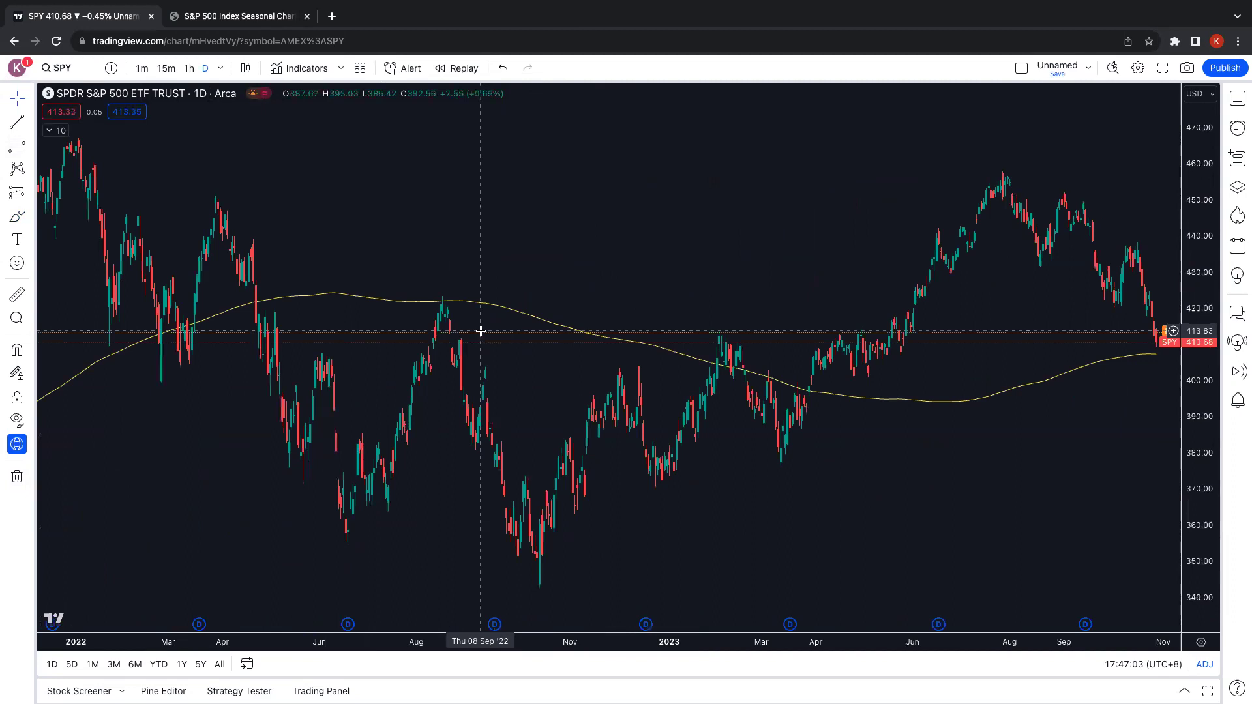
scroll(461, 398, left, 10)
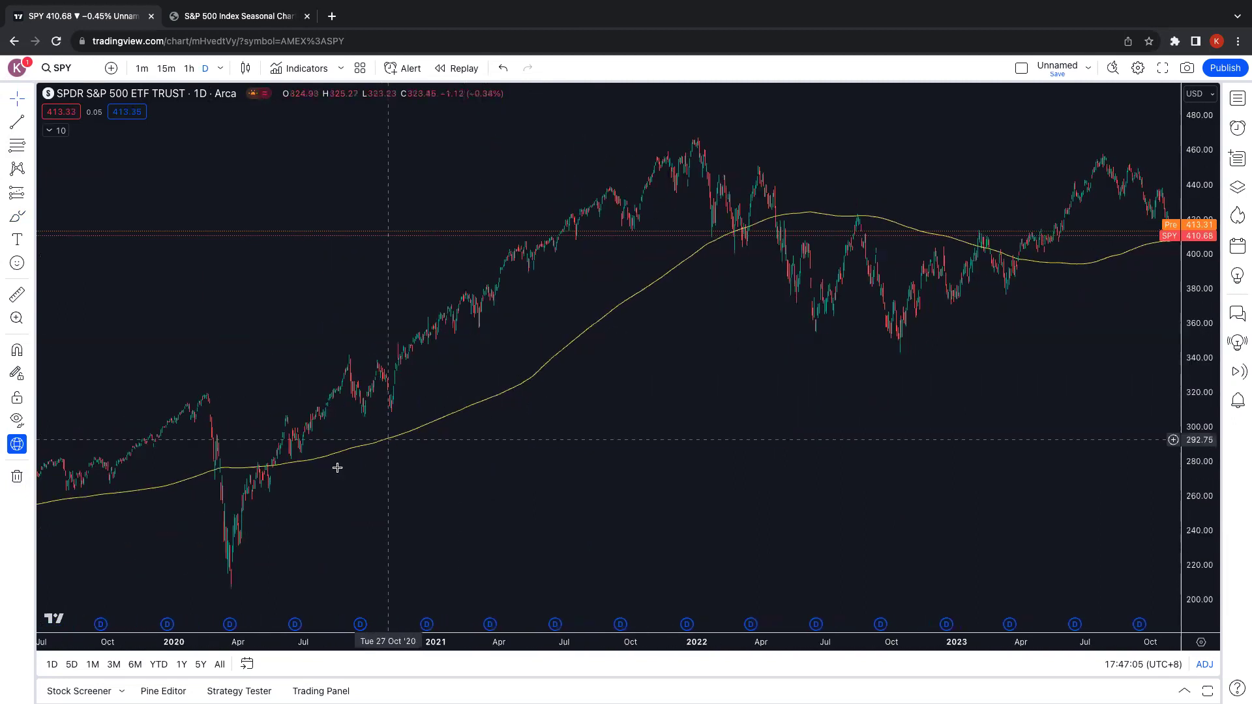
drag(690, 443, 935, 385)
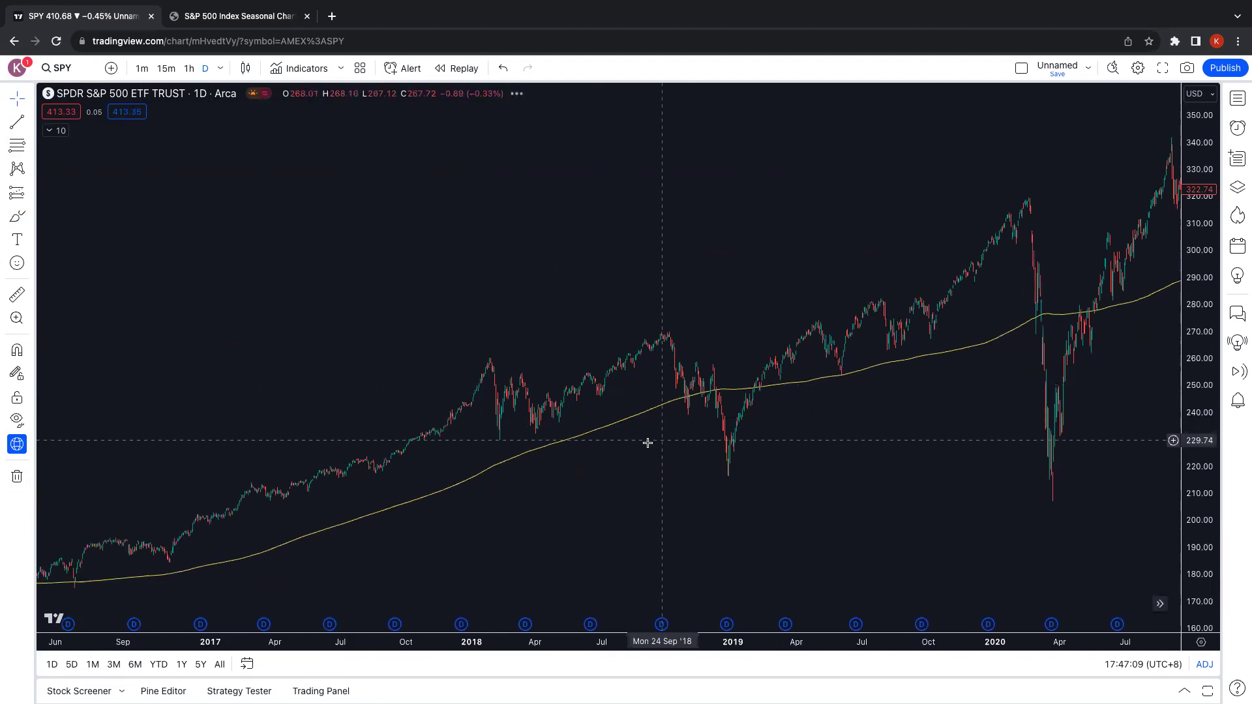
scroll(684, 453, left, 10)
scroll(672, 488, left, 3)
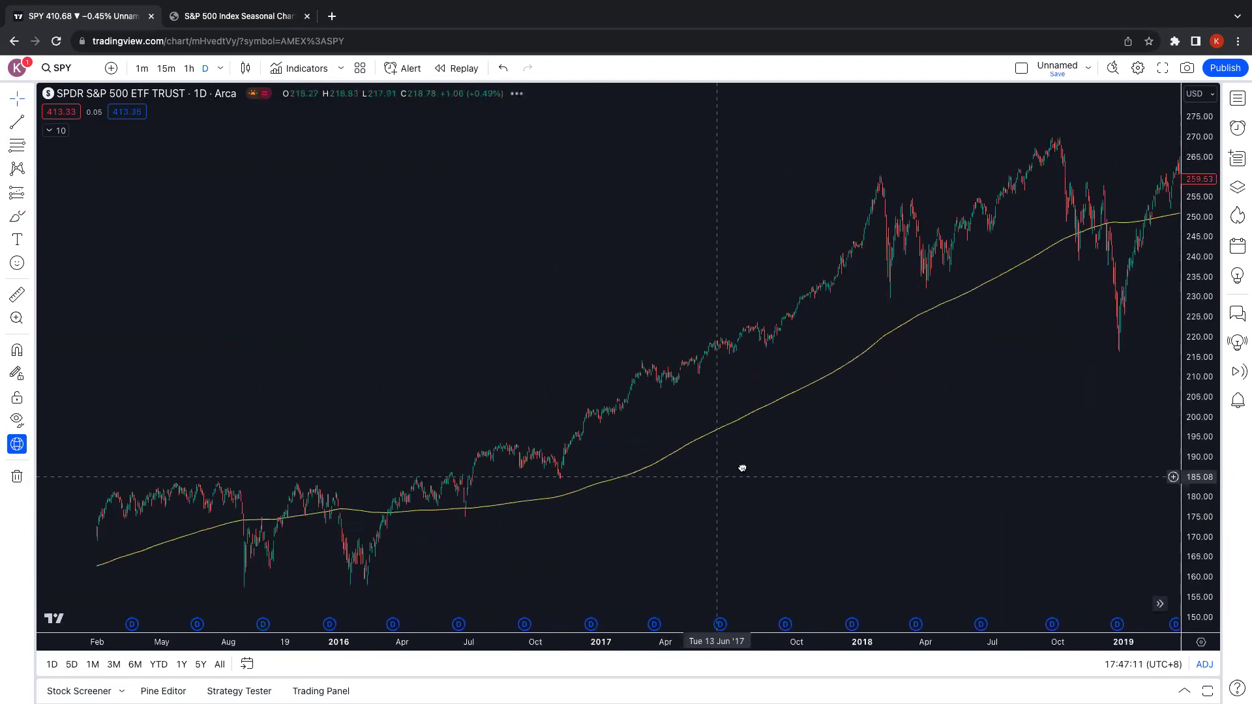
drag(734, 470, 561, 480)
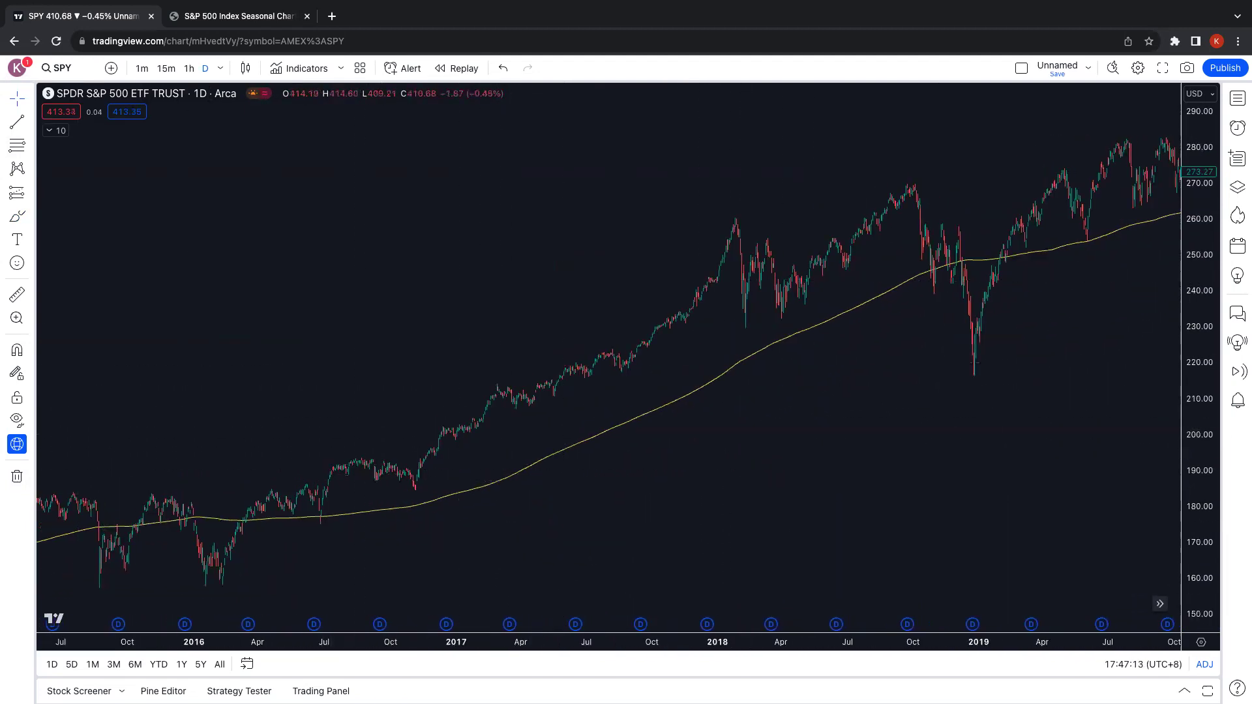
Brush a circle around the mid-2016 touch of the 300-day SMA and a rising arrow along the rally into 2017.
click(19, 218)
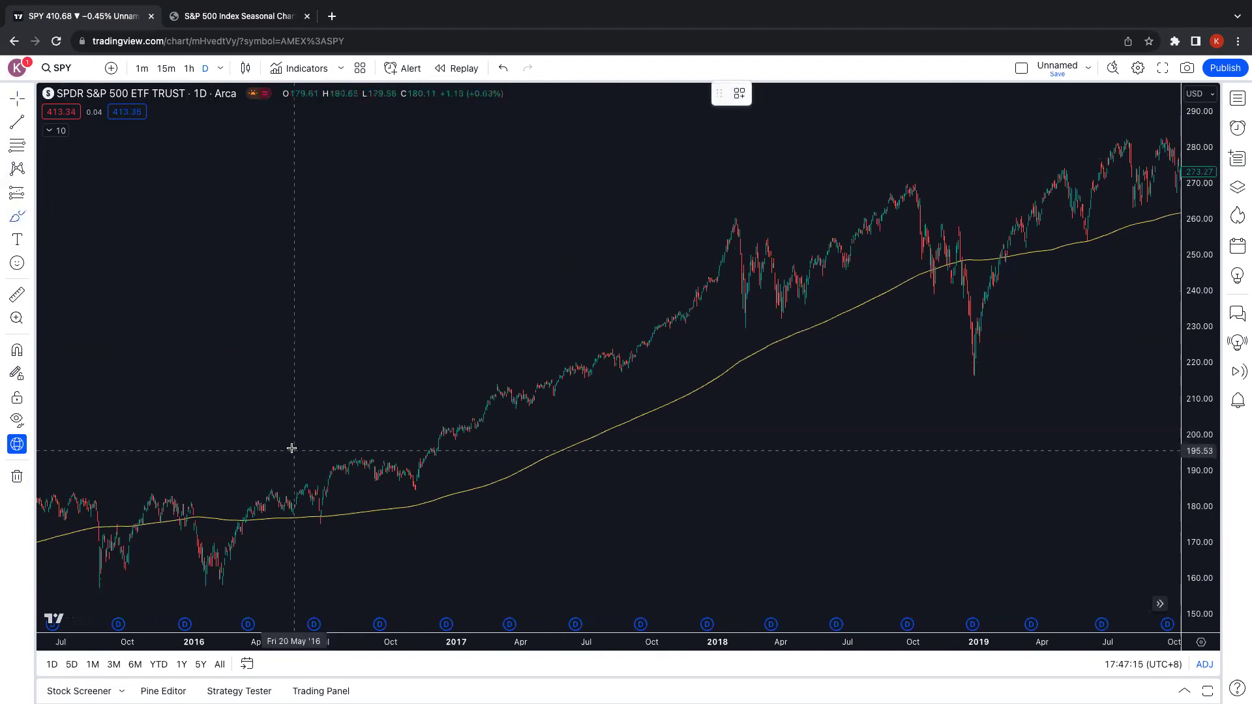
click(51, 130)
click(53, 290)
mouse_move(323, 501)
mouse_down()
mouse_move(333, 533)
mouse_move(335, 501)
mouse_up()
mouse_move(334, 428)
mouse_down()
mouse_move(539, 356)
mouse_move(618, 289)
mouse_up()
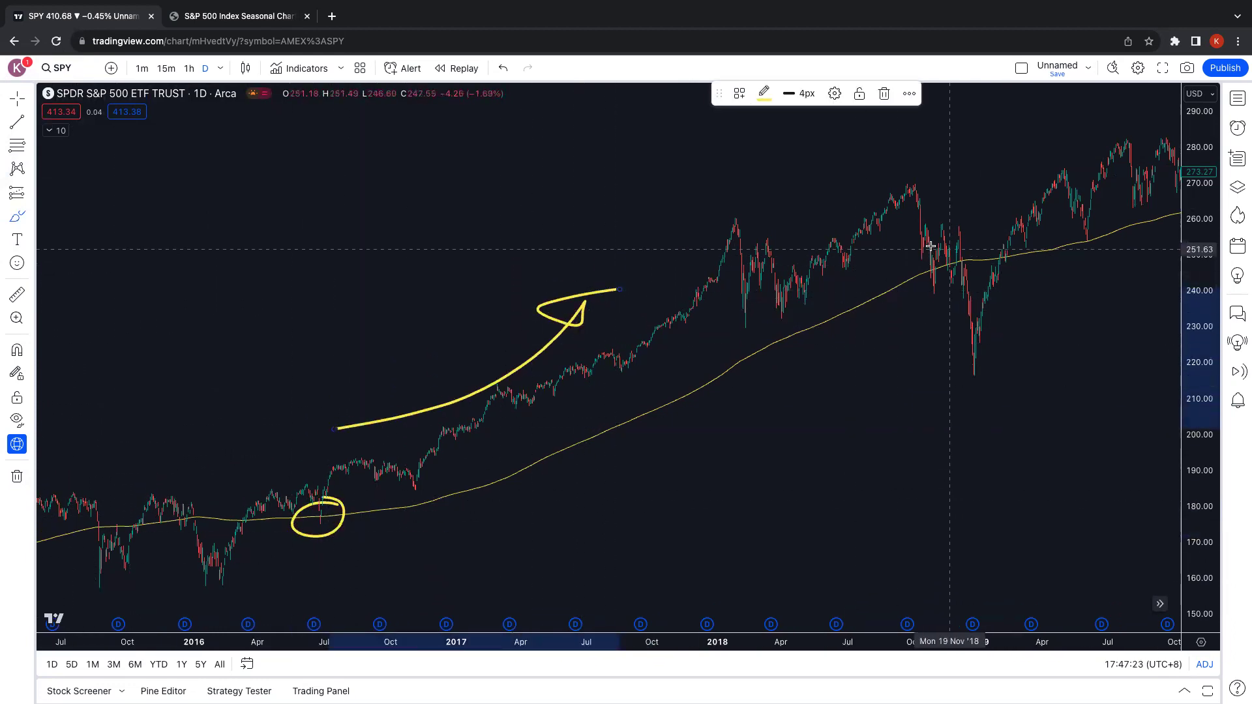
Brush a circle around the October to December 2018 dips through the 300-day SMA, and remove all drawings.
drag(920, 251, 927, 248)
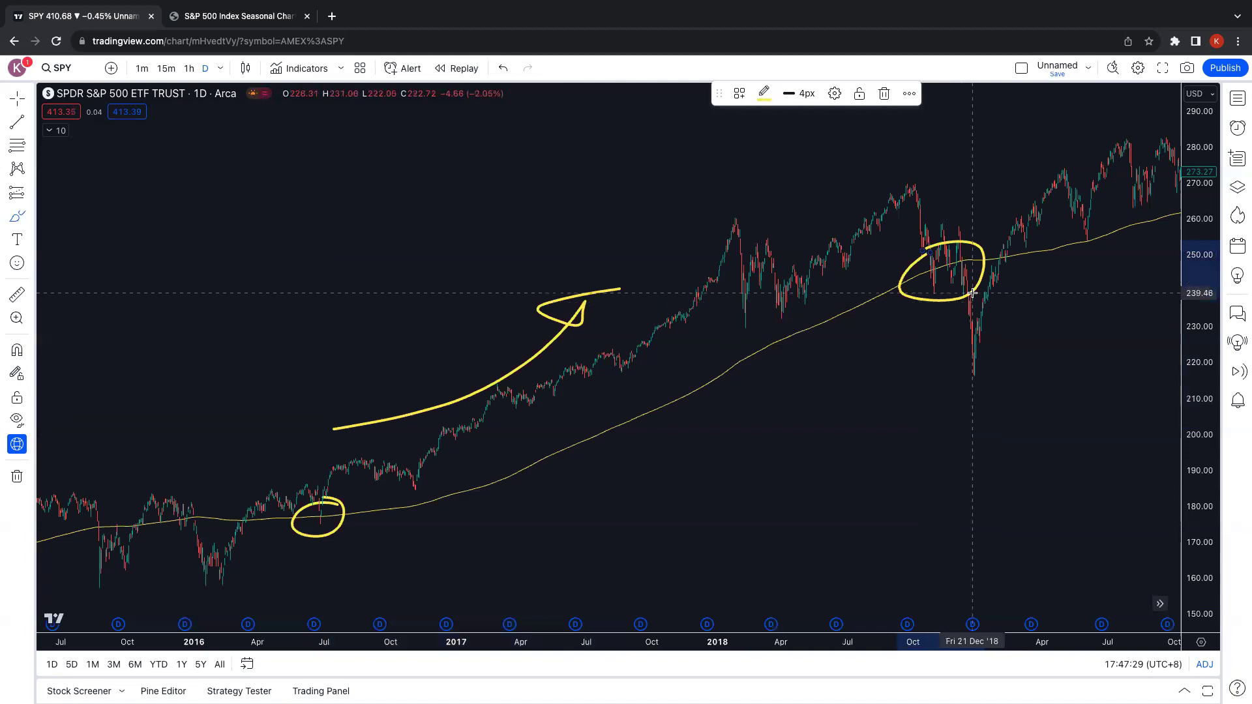
click(13, 472)
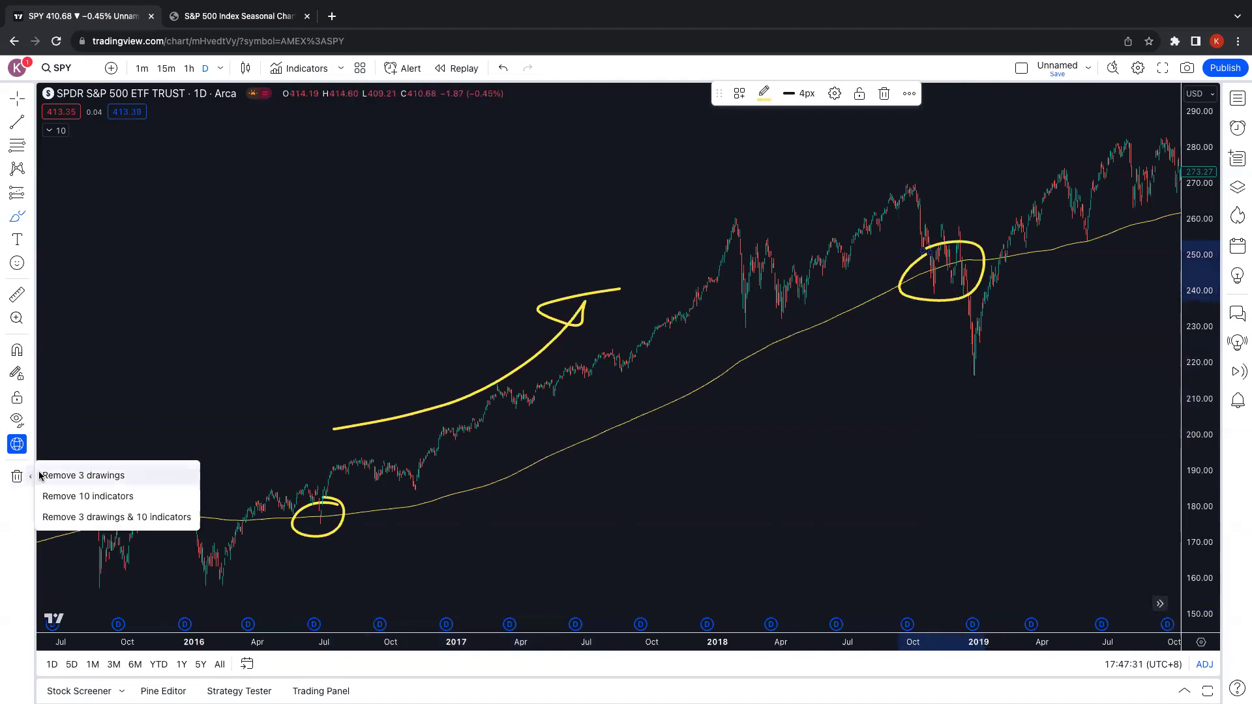
click(65, 473)
Brush circles around the 2019 price action near the 300-day SMA, and remove all drawings.
drag(885, 229, 123, 224)
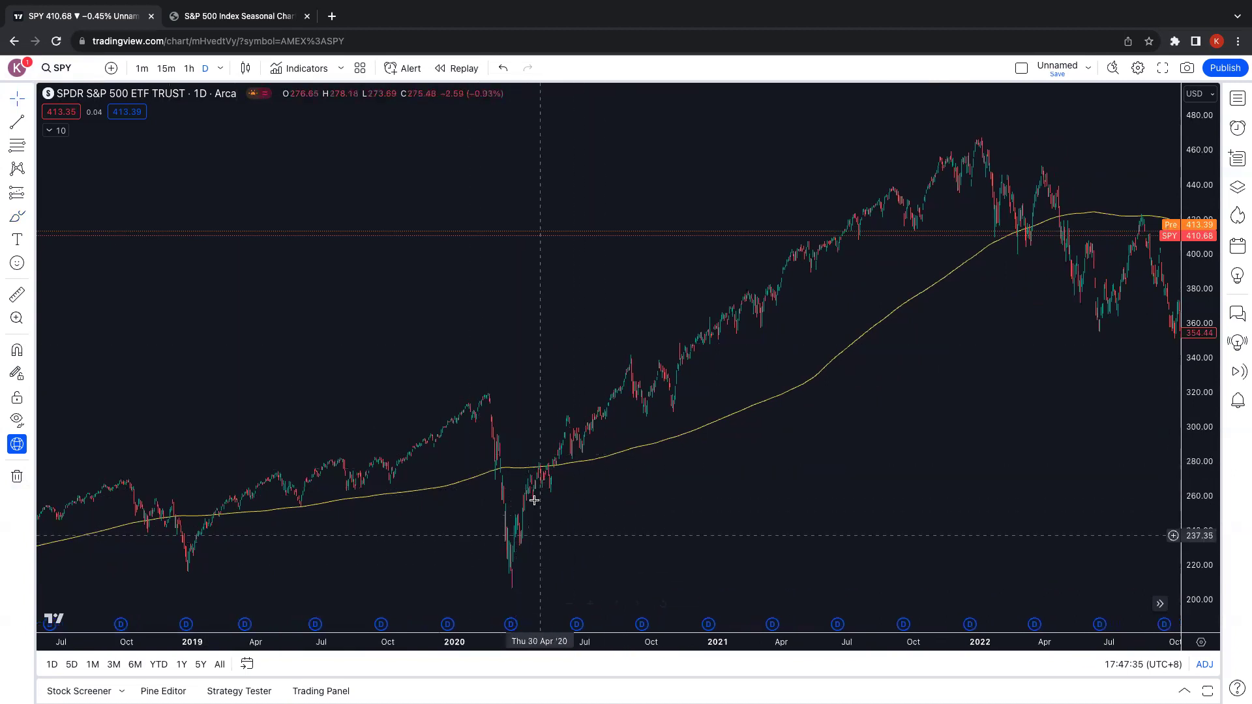
click(17, 216)
mouse_move(250, 478)
mouse_down()
mouse_move(248, 499)
mouse_move(314, 515)
mouse_move(420, 467)
mouse_move(334, 489)
mouse_move(358, 472)
mouse_up()
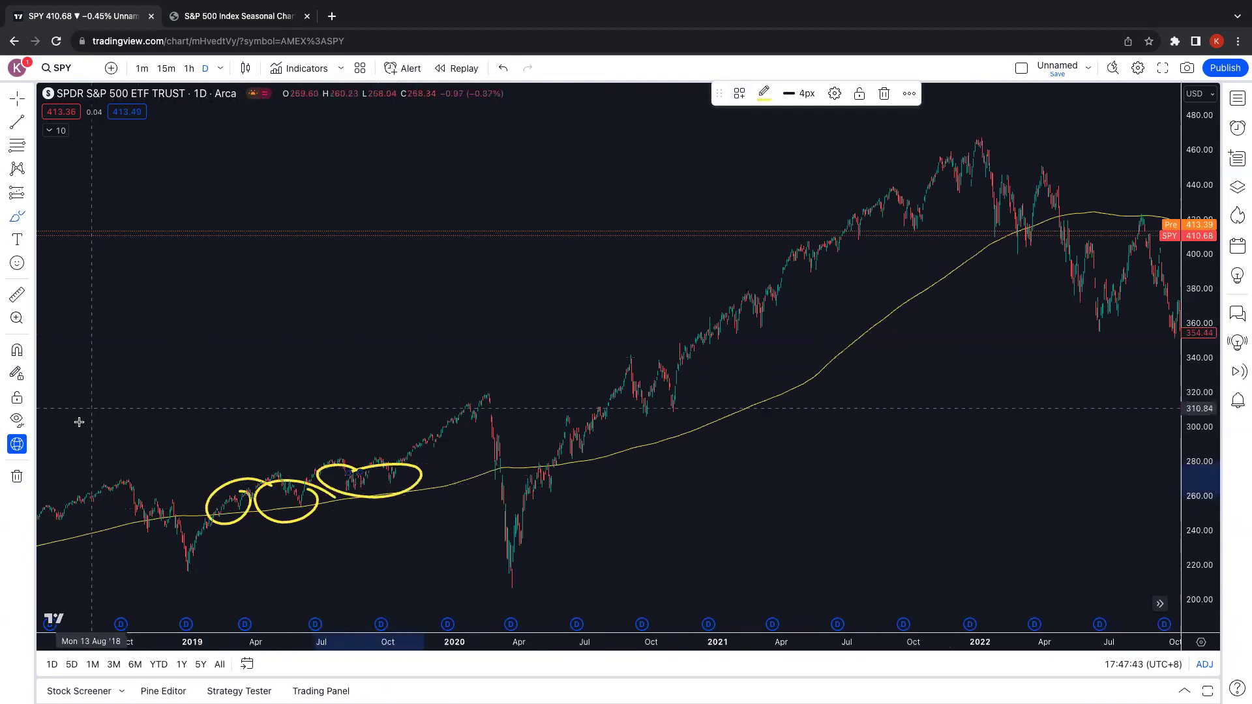
click(20, 479)
click(72, 476)
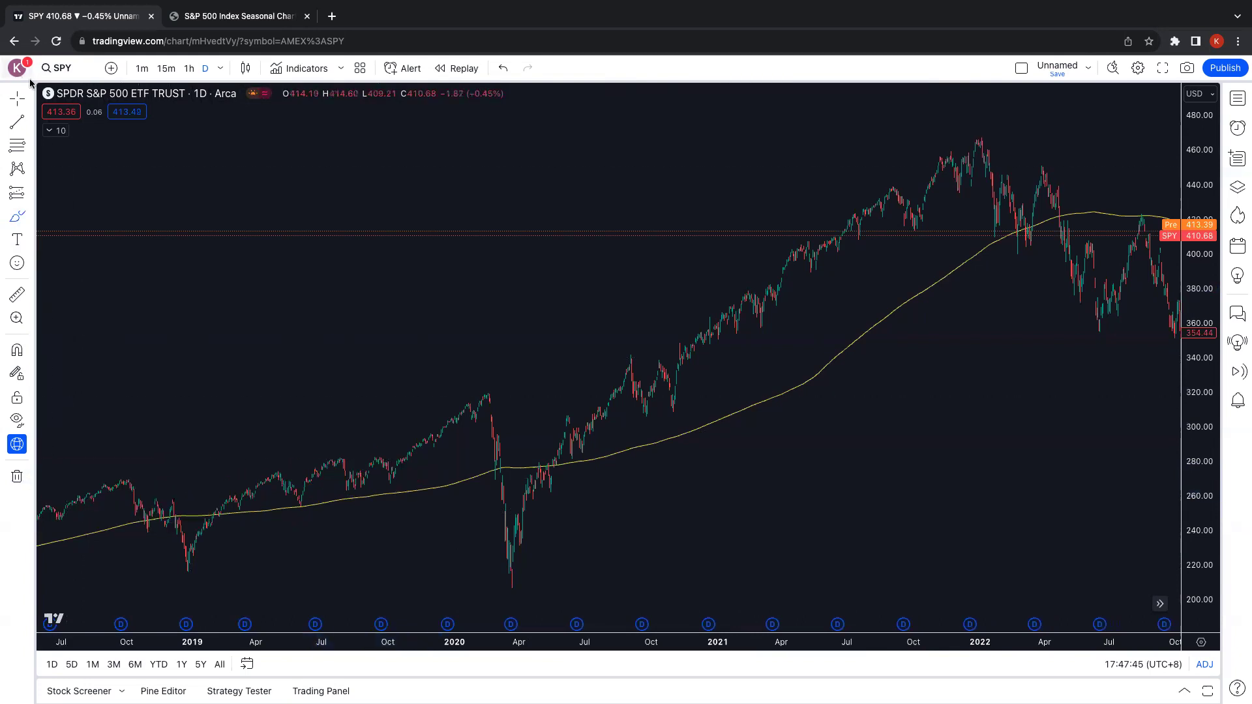
Brush circles around the early-2022, August 2022 and February 2023 tests of the 300-day SMA, add a rising arrow, and remove all drawings.
mouse_move(1028, 241)
mouse_down()
mouse_move(665, 271)
mouse_move(385, 267)
mouse_move(394, 302)
mouse_move(420, 260)
mouse_move(442, 152)
mouse_up()
click(21, 222)
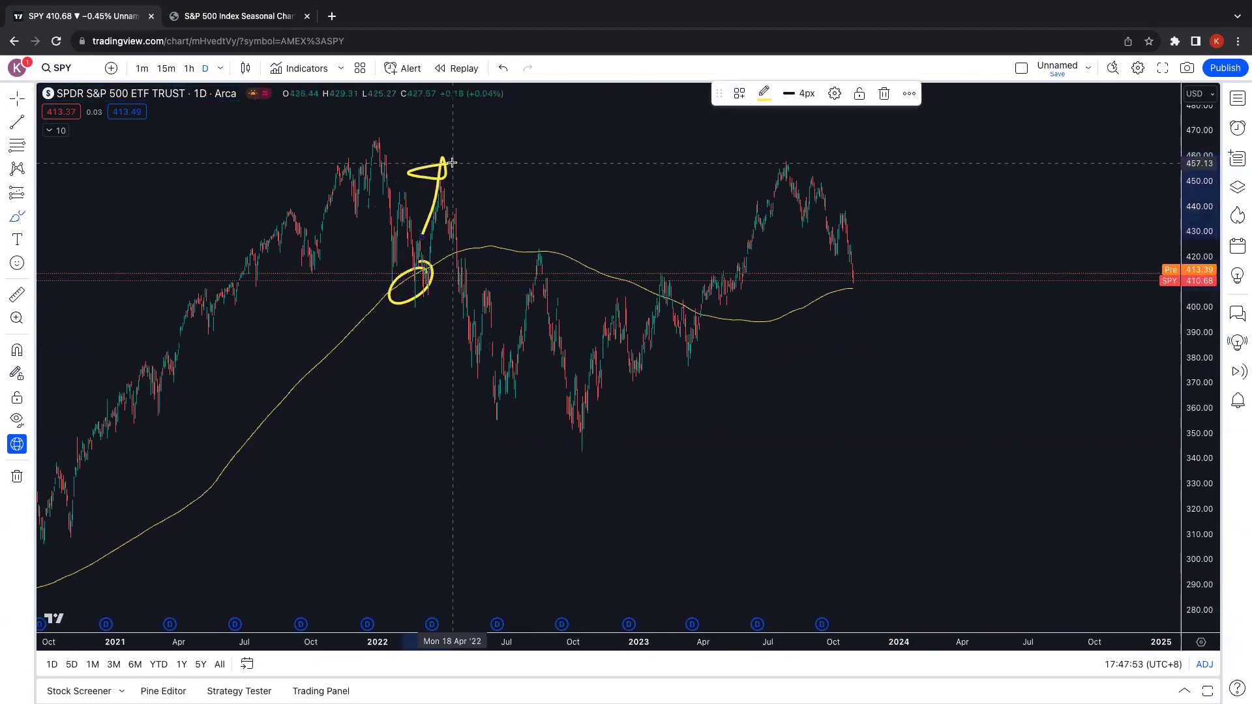
mouse_move(530, 237)
mouse_down()
mouse_move(528, 276)
mouse_move(549, 240)
mouse_up()
mouse_move(667, 264)
mouse_down()
mouse_move(655, 287)
mouse_move(684, 267)
mouse_up()
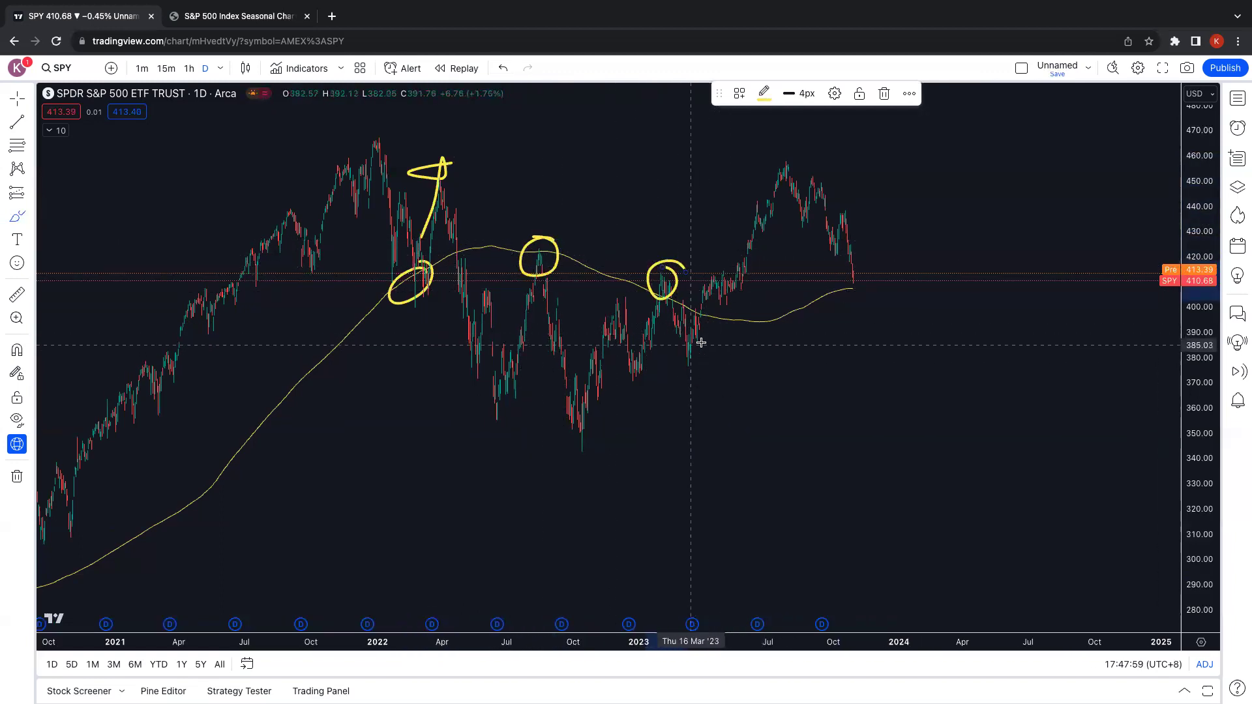
click(22, 485)
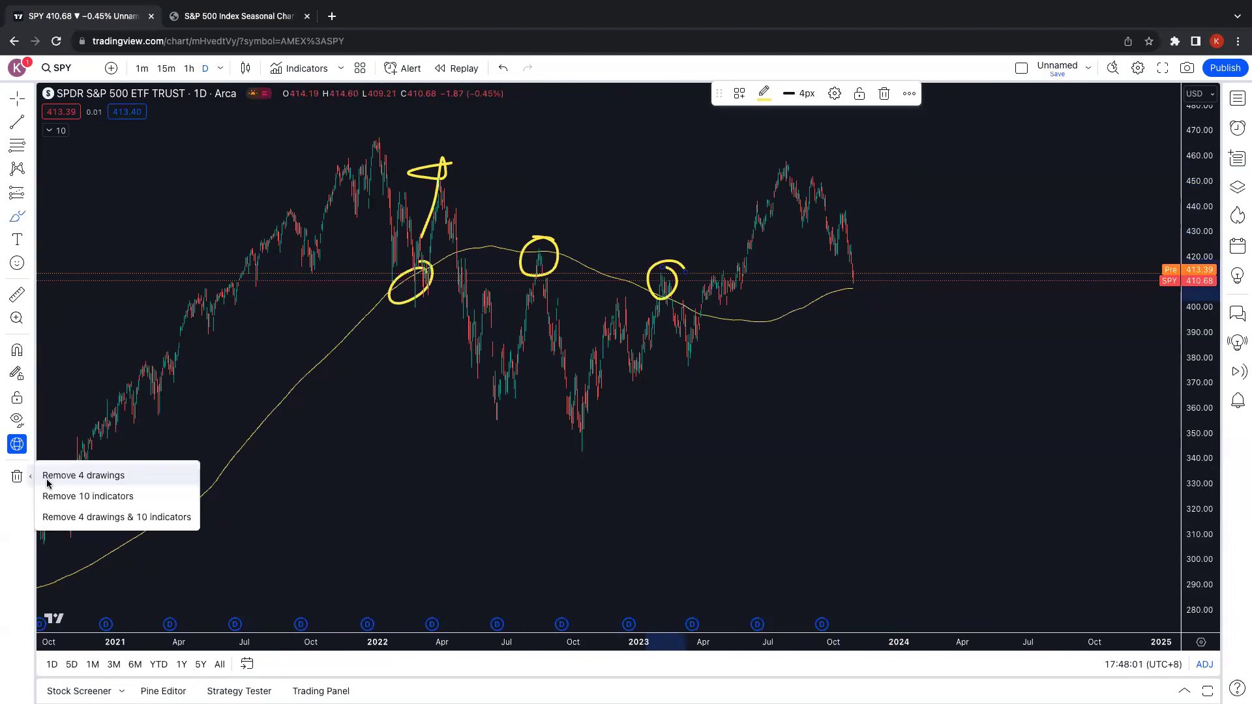
click(47, 481)
Draw a descending trend line under the lows from 12 Jul '23 at about 443.52 to 1 Dec '23 at about 398.11, and remove it.
scroll(840, 340, up, 5)
scroll(710, 372, up, 3)
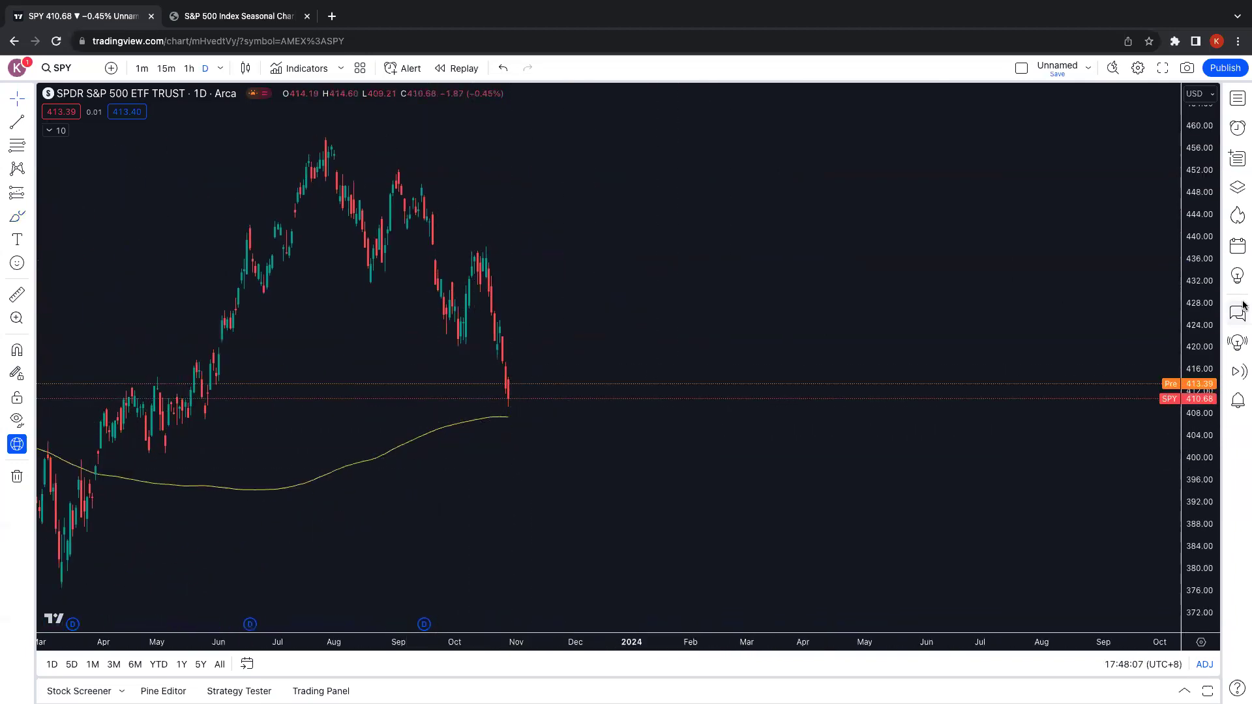
scroll(476, 382, down, 3)
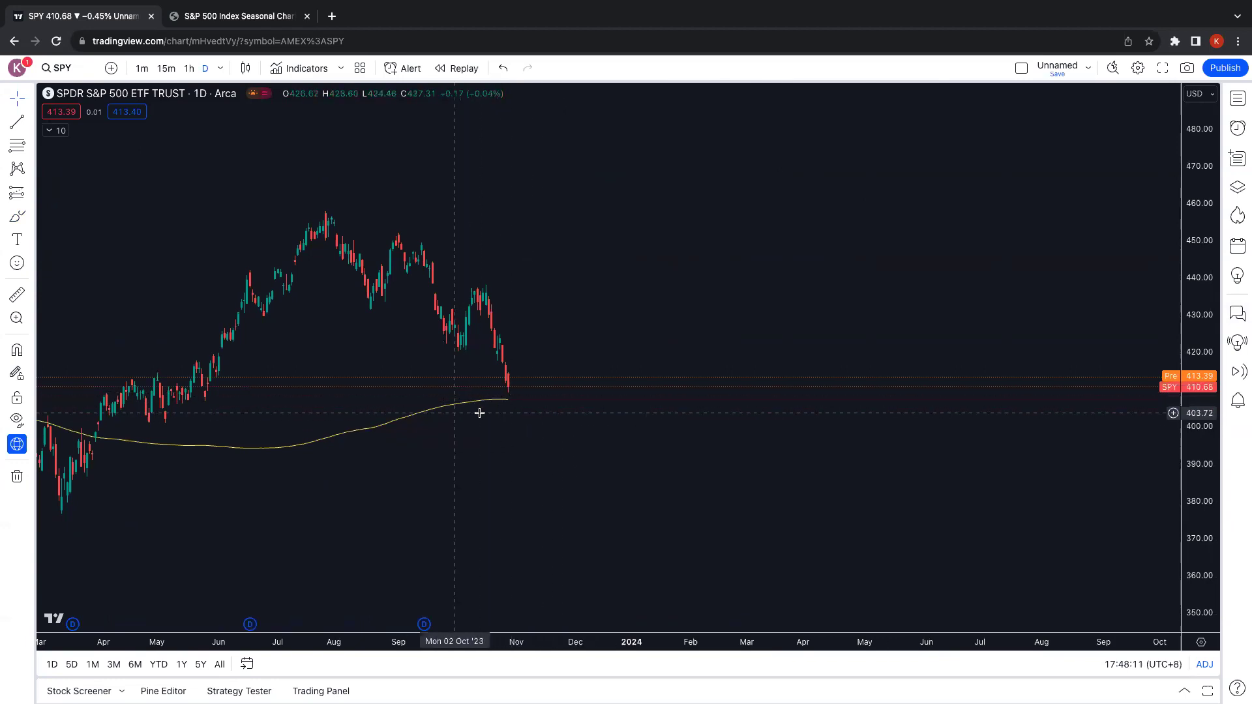
scroll(536, 391, down, 1)
scroll(534, 391, up, 3)
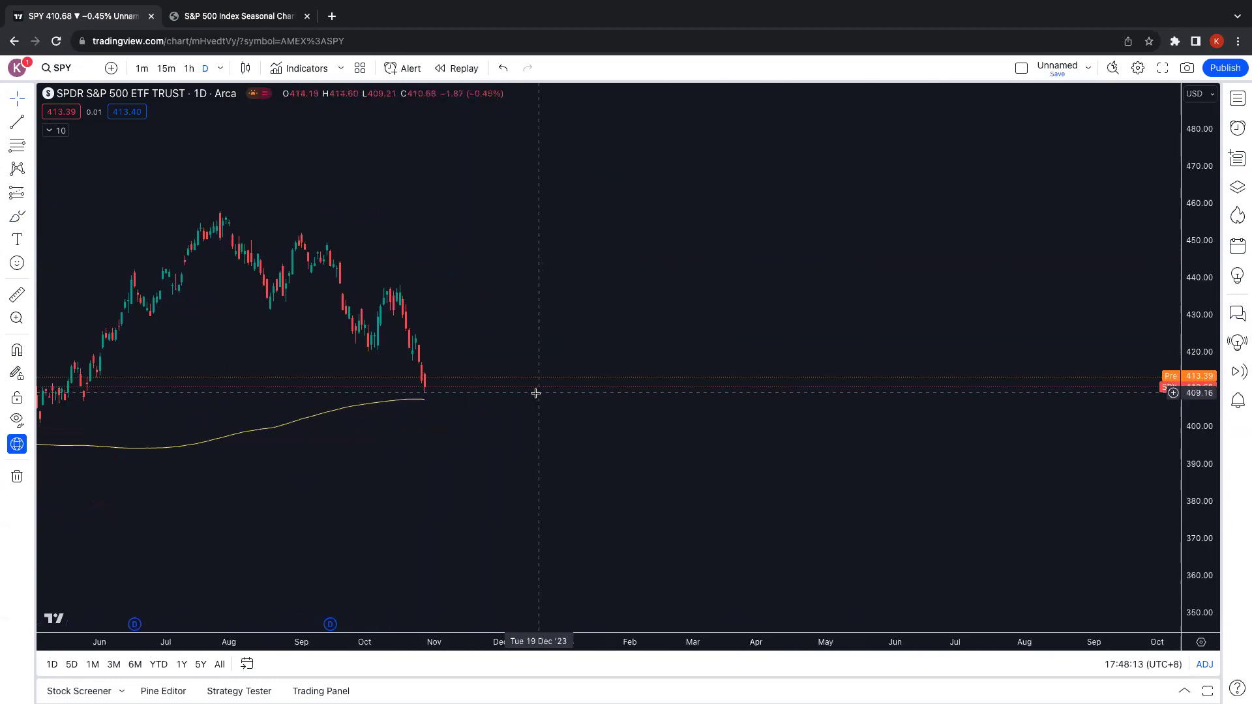
click(31, 119)
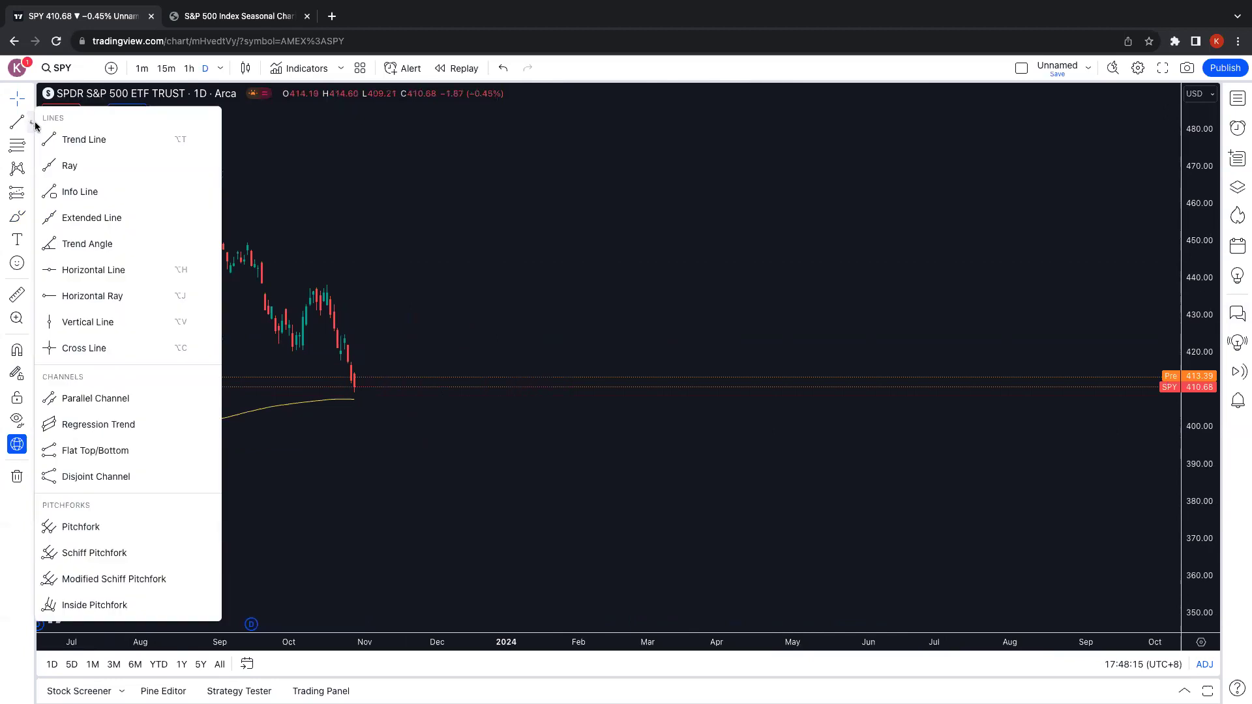
click(71, 137)
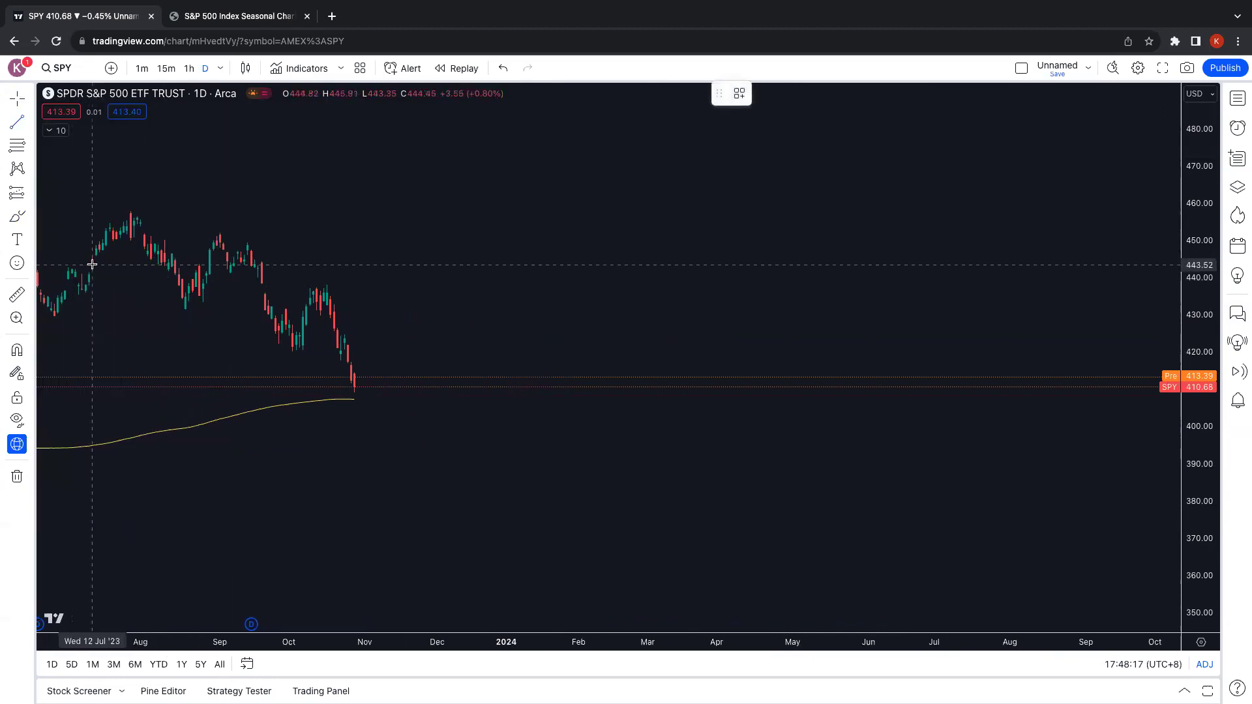
click(91, 264)
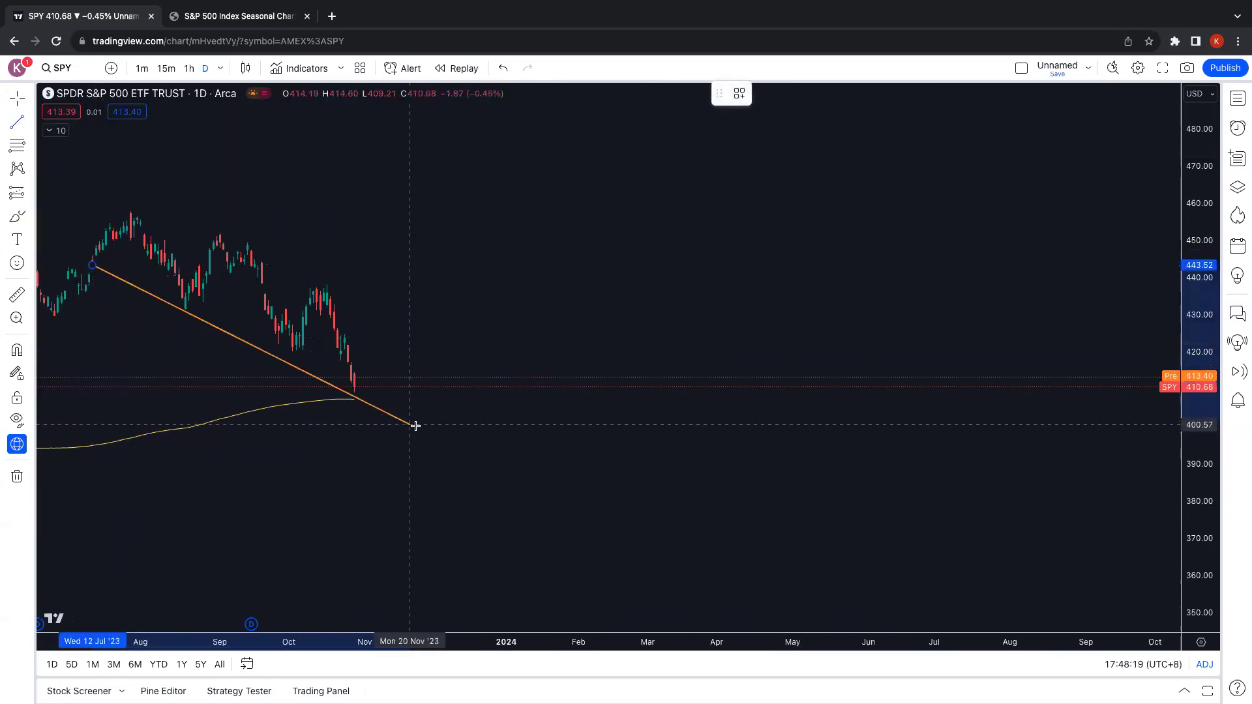
click(437, 433)
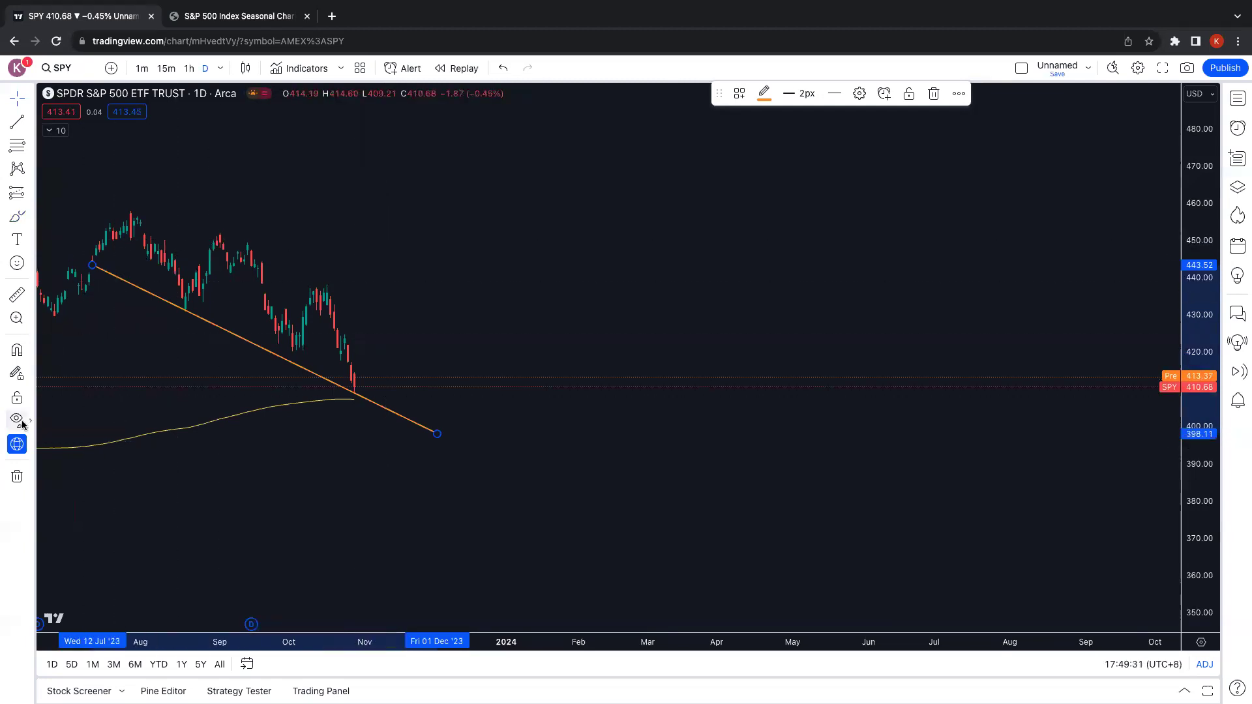
click(17, 479)
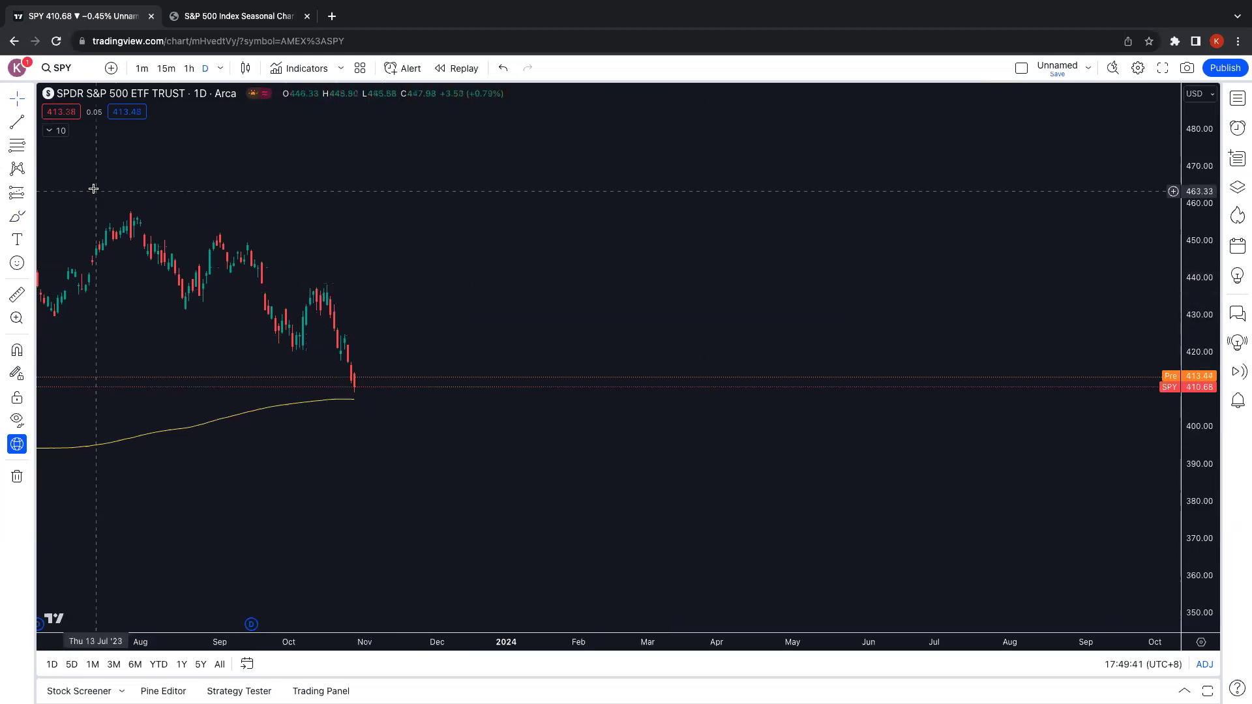
Draw a trend line along the highs from 27 Jul '23 at about 457.90 to 8 Apr '24 at about 418.28, and remove it.
click(29, 122)
click(65, 137)
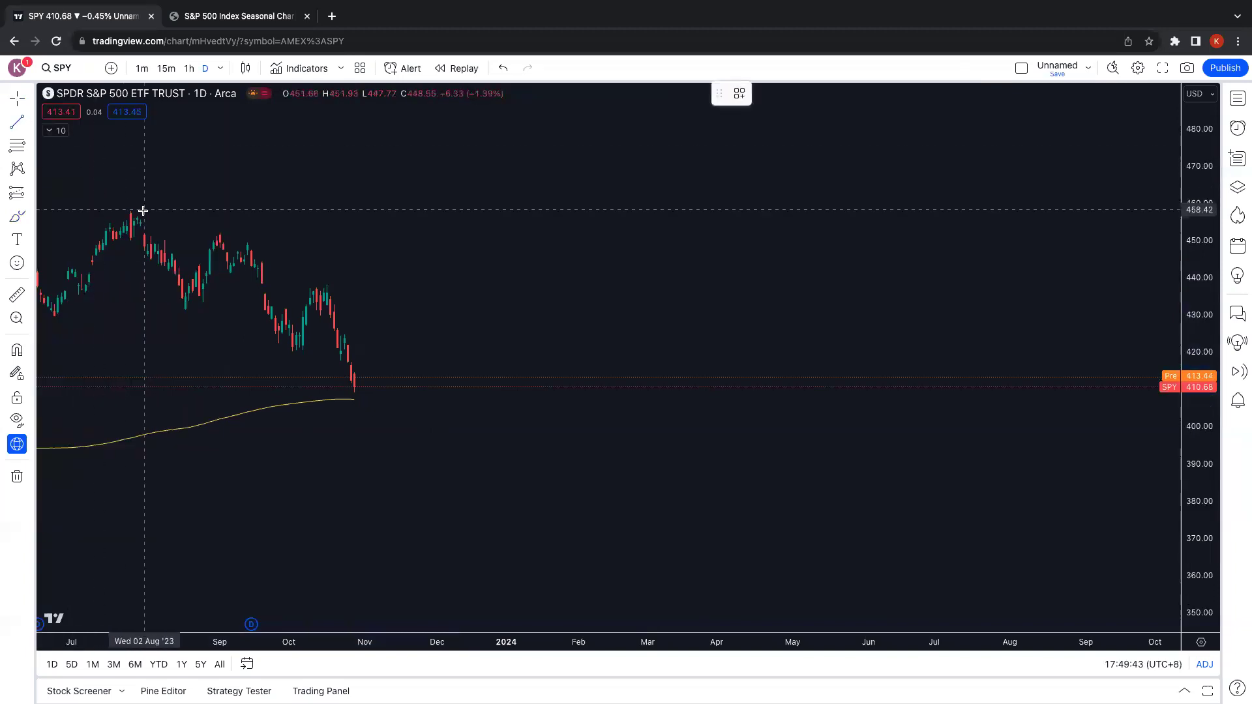
click(131, 212)
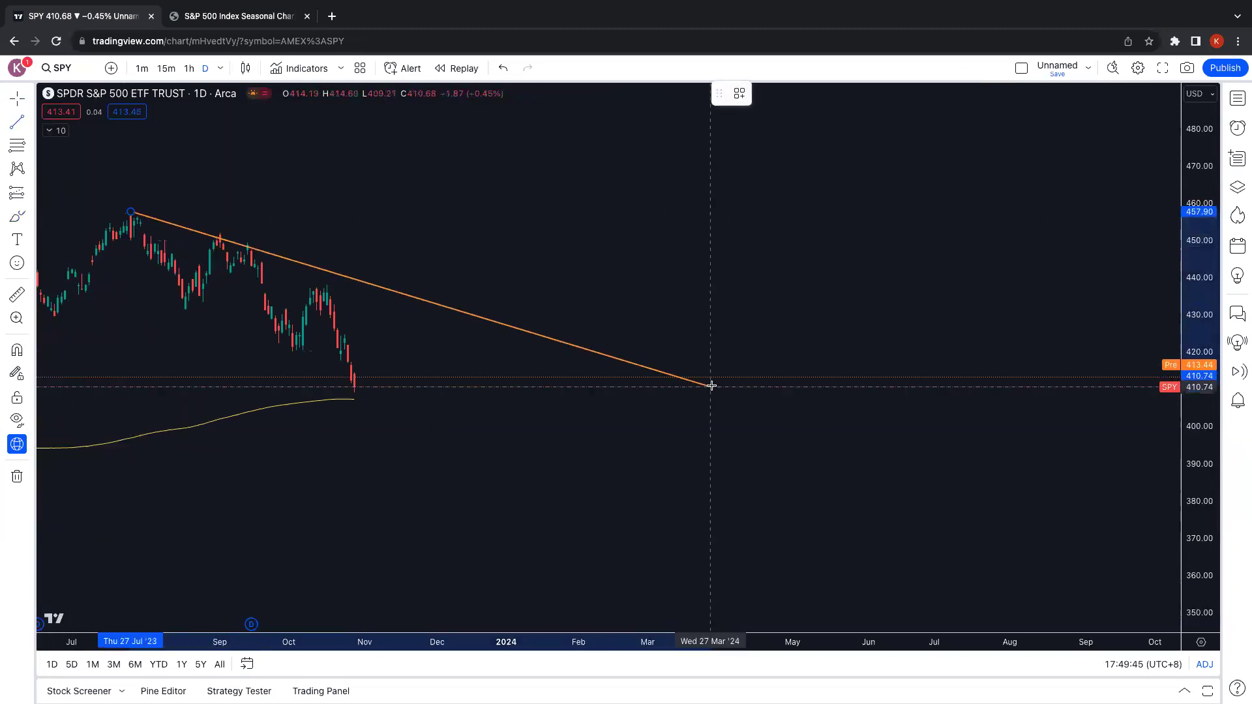
click(735, 358)
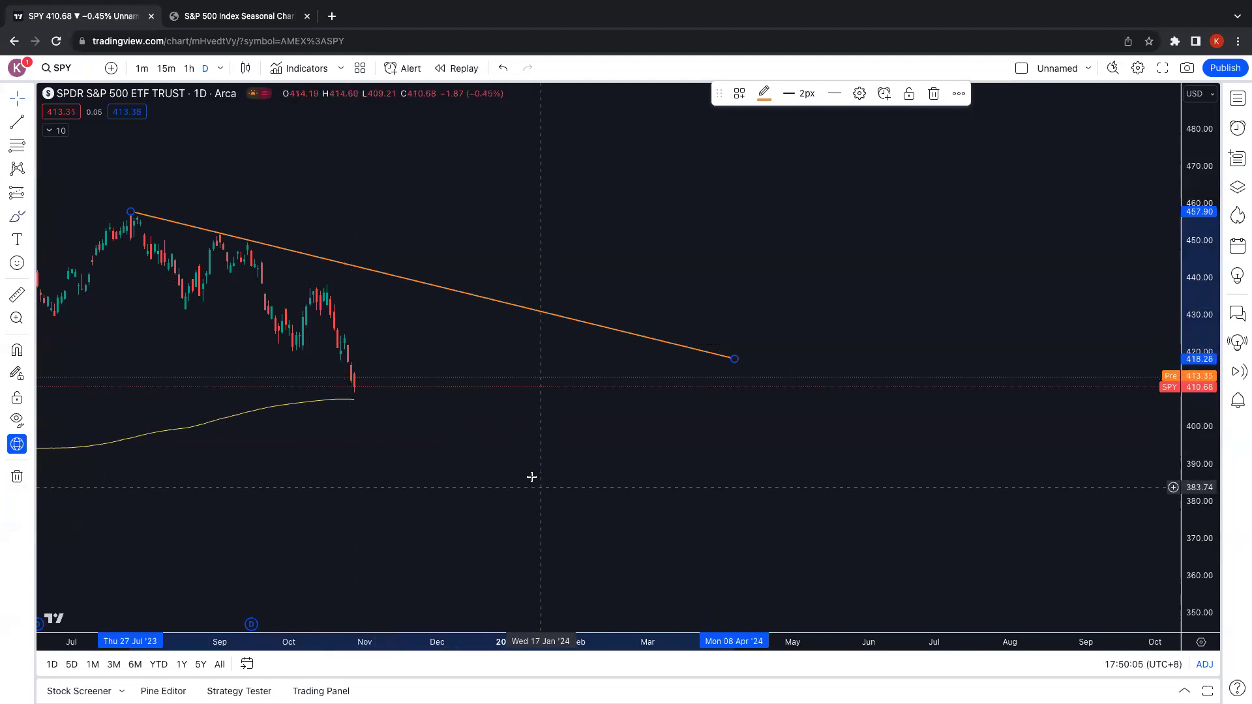
click(17, 476)
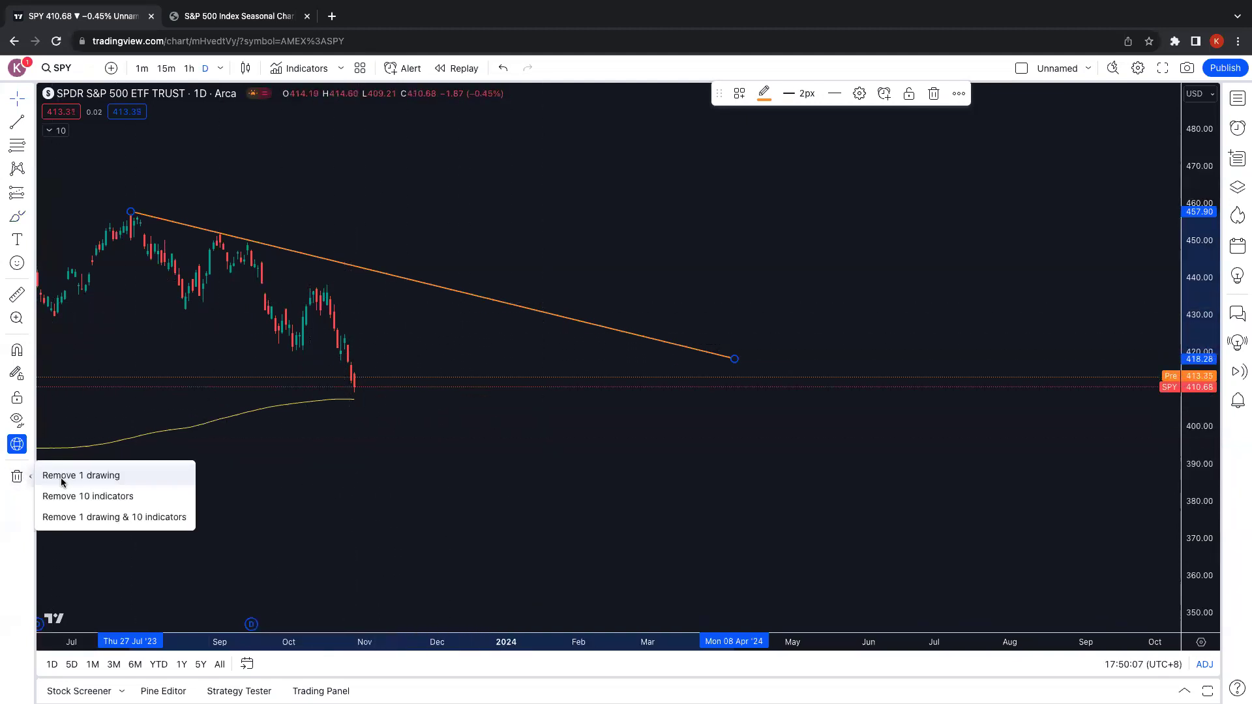
click(60, 481)
Hide the 300-day SMA and show the 200-week moving average on the chart.
click(48, 132)
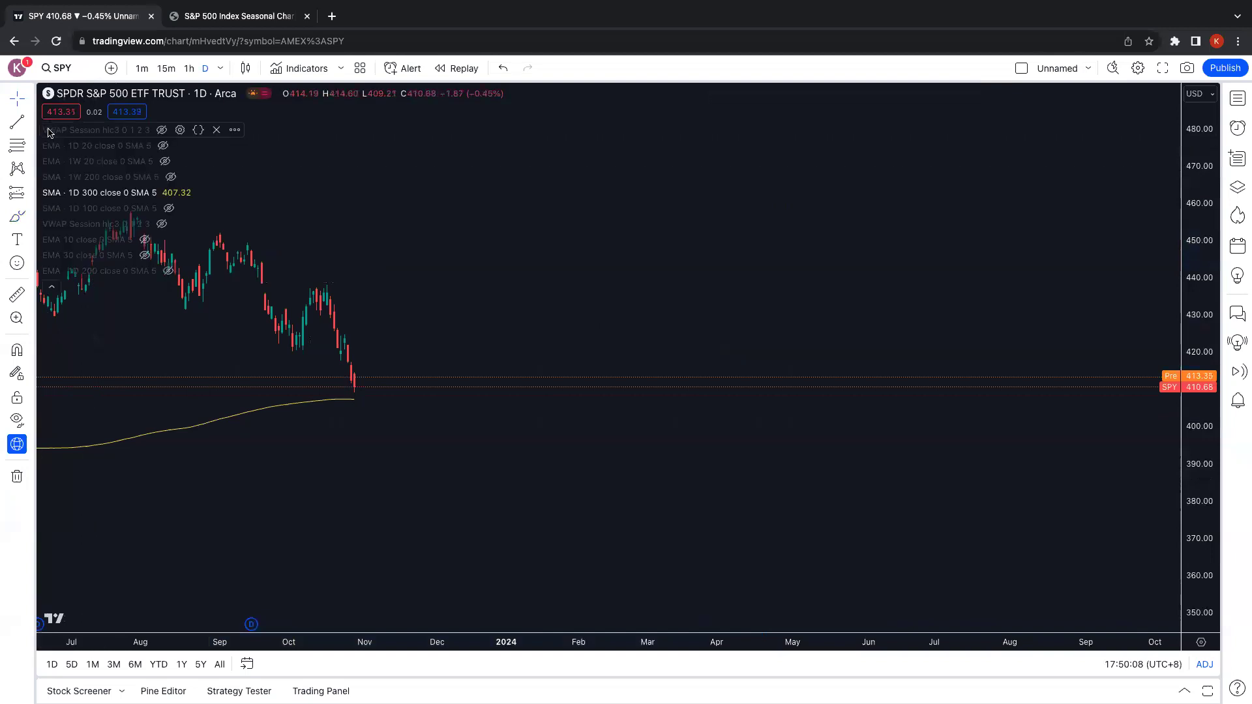
click(167, 193)
click(169, 179)
click(51, 286)
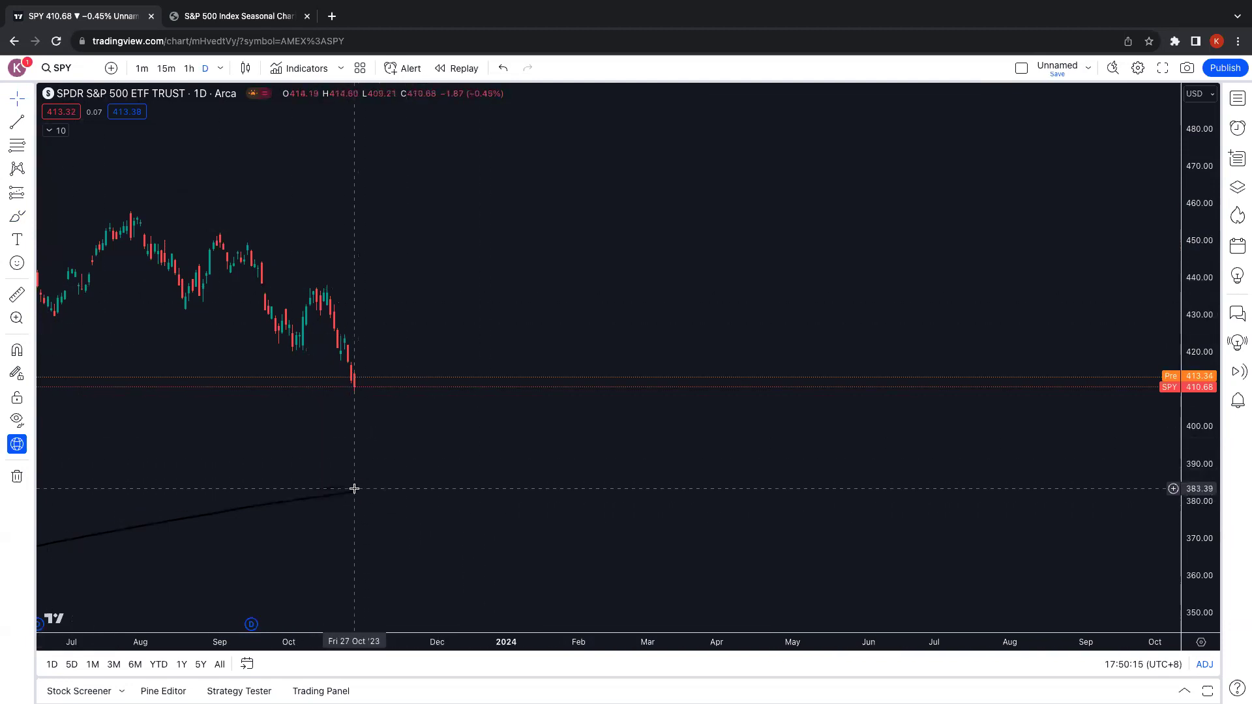
Examine how price behaves around the 200-week moving average from 2023 back to 2017.
scroll(374, 459, up, 3)
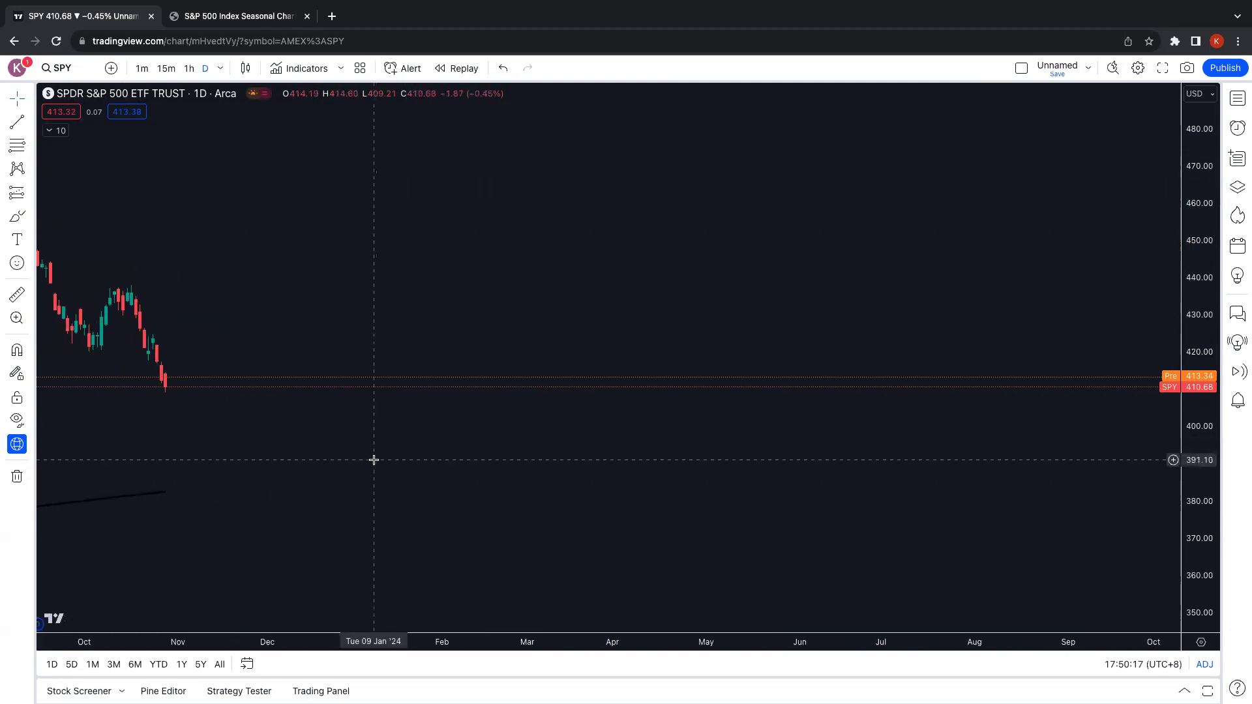
scroll(374, 459, up, 2)
right_click(372, 458)
click(411, 381)
scroll(495, 476, down, 5)
drag(780, 491, 539, 471)
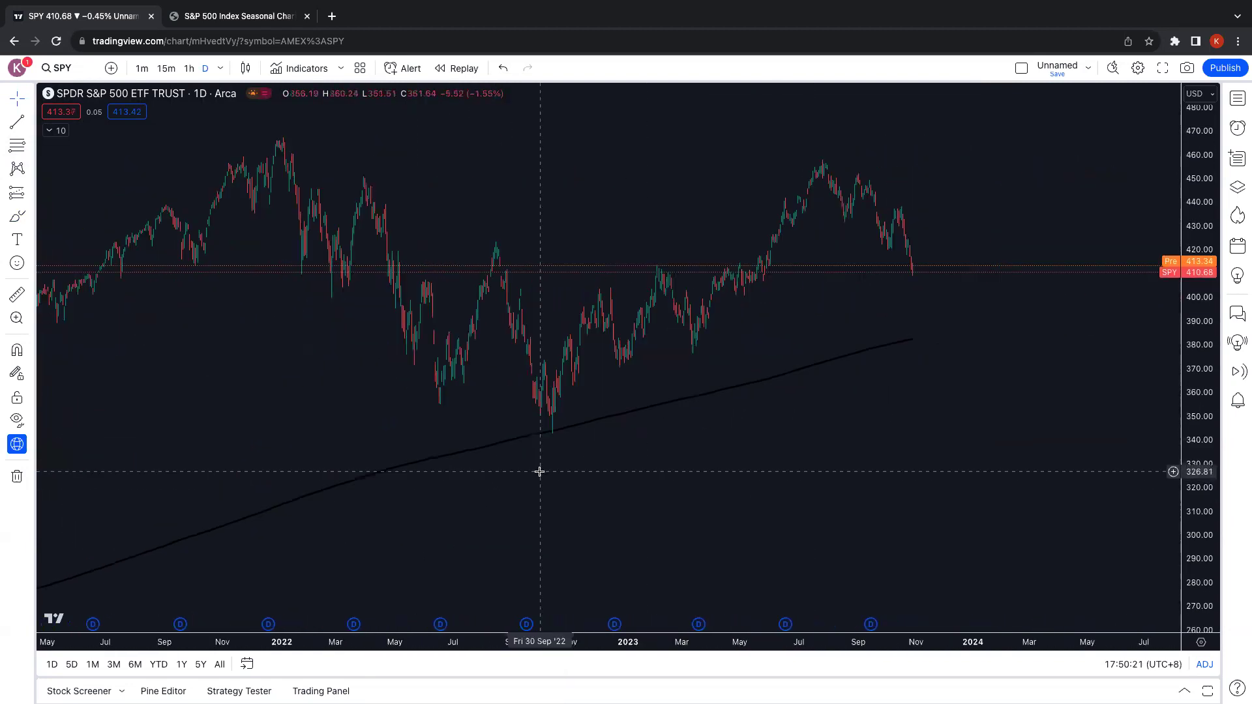
scroll(544, 474, down, 6)
drag(796, 508, 620, 511)
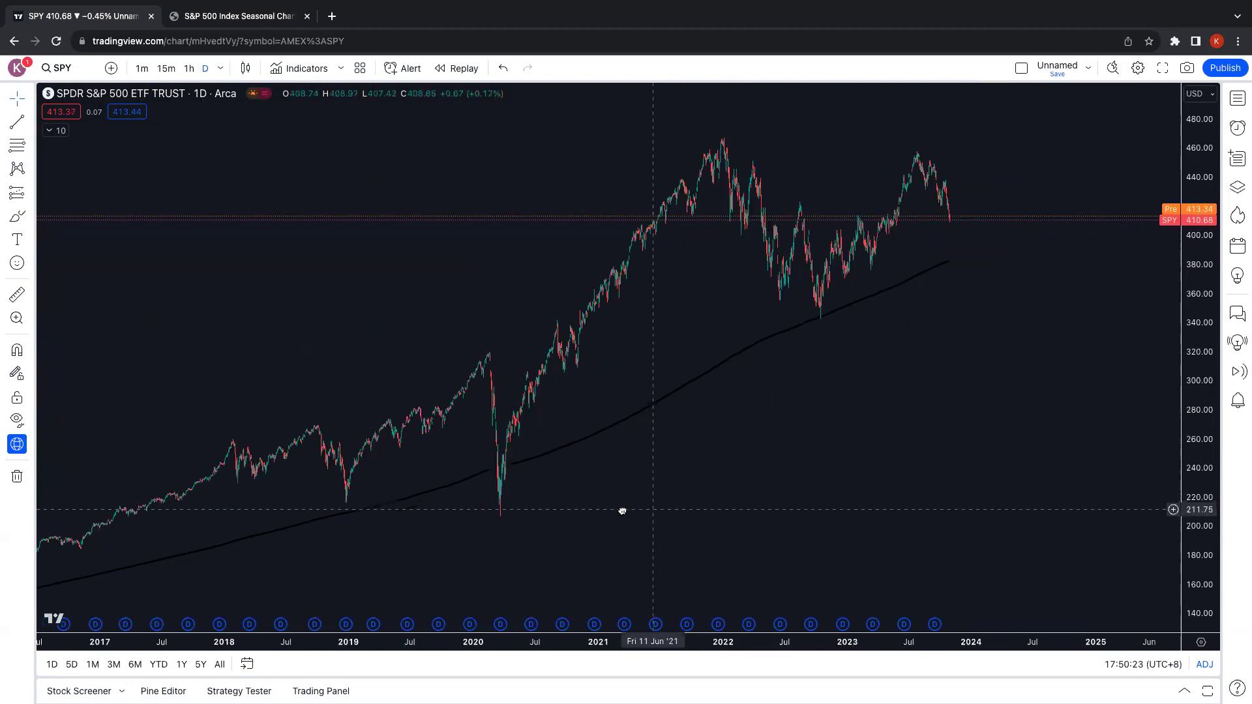
Brush circles around the 2020, late-2018 and October 2022 dips to the 200-week moving average, add a rising arrow, and remove all drawings.
click(19, 219)
mouse_move(446, 474)
mouse_down()
mouse_move(493, 459)
mouse_move(431, 481)
mouse_move(495, 459)
mouse_up()
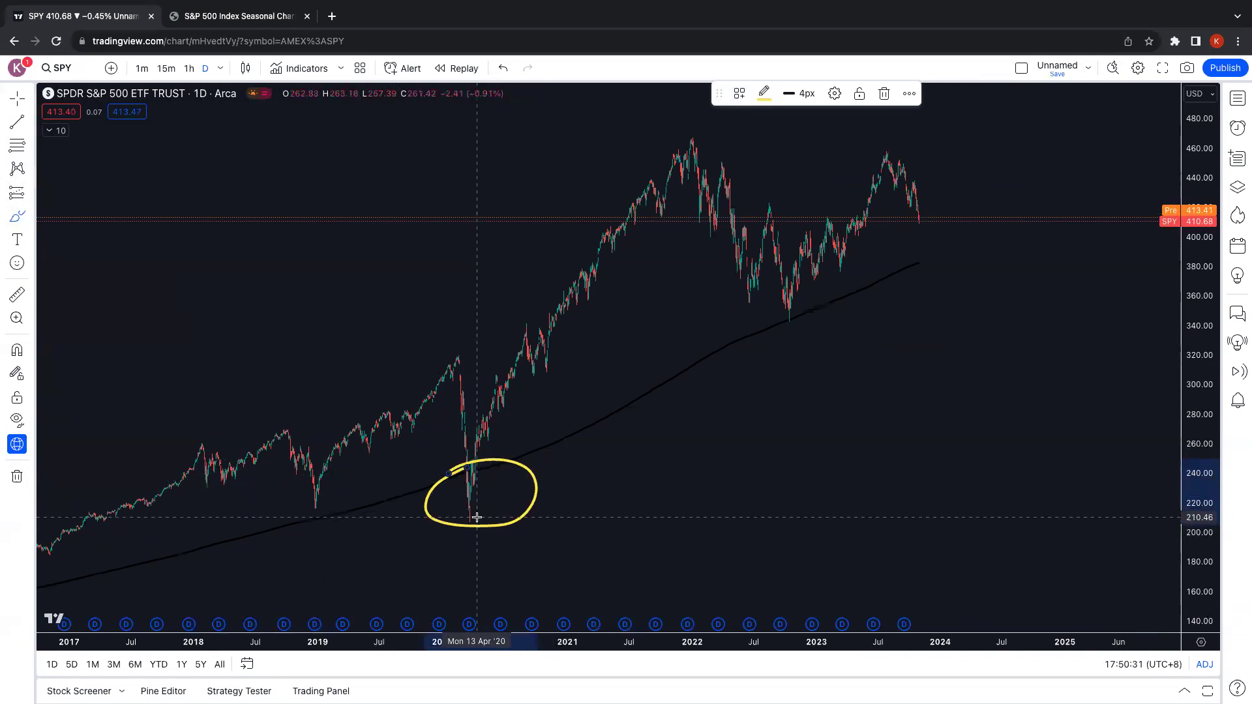
mouse_move(300, 489)
mouse_down()
mouse_move(257, 527)
mouse_move(307, 491)
mouse_up()
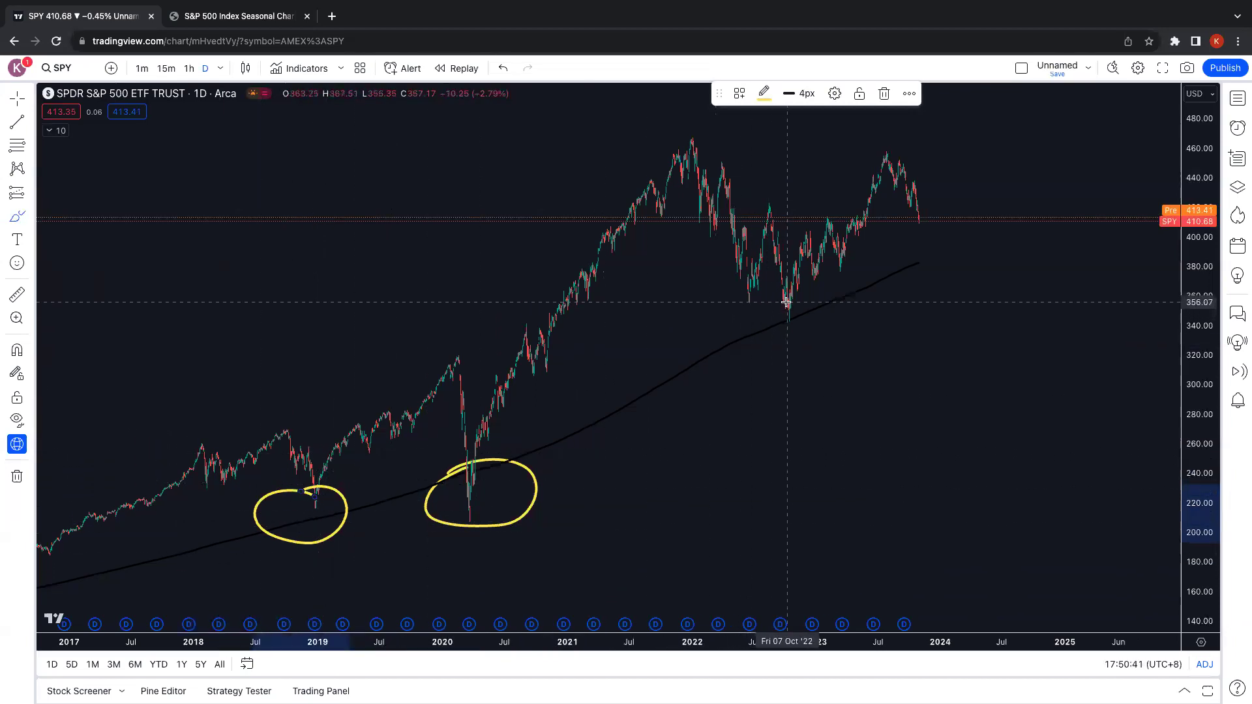
mouse_move(761, 291)
mouse_down()
mouse_move(733, 315)
mouse_move(779, 290)
mouse_up()
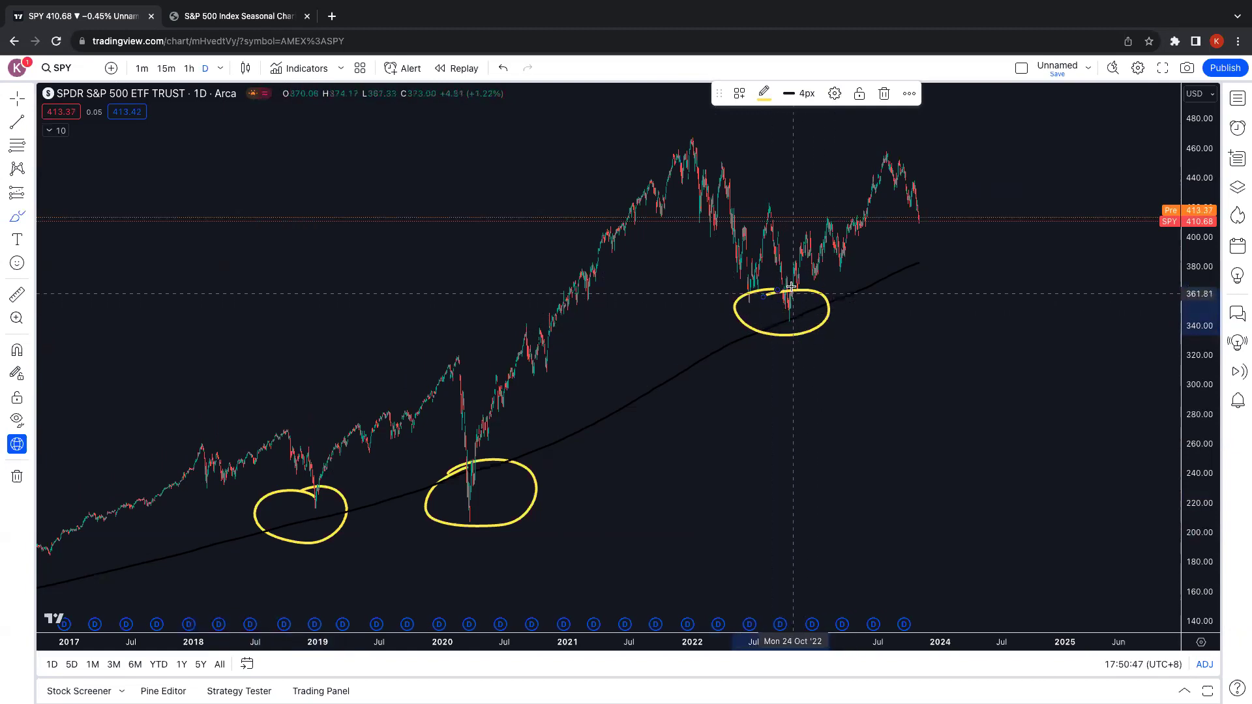
mouse_move(789, 218)
mouse_down()
mouse_move(847, 152)
mouse_move(859, 166)
mouse_move(846, 148)
mouse_up()
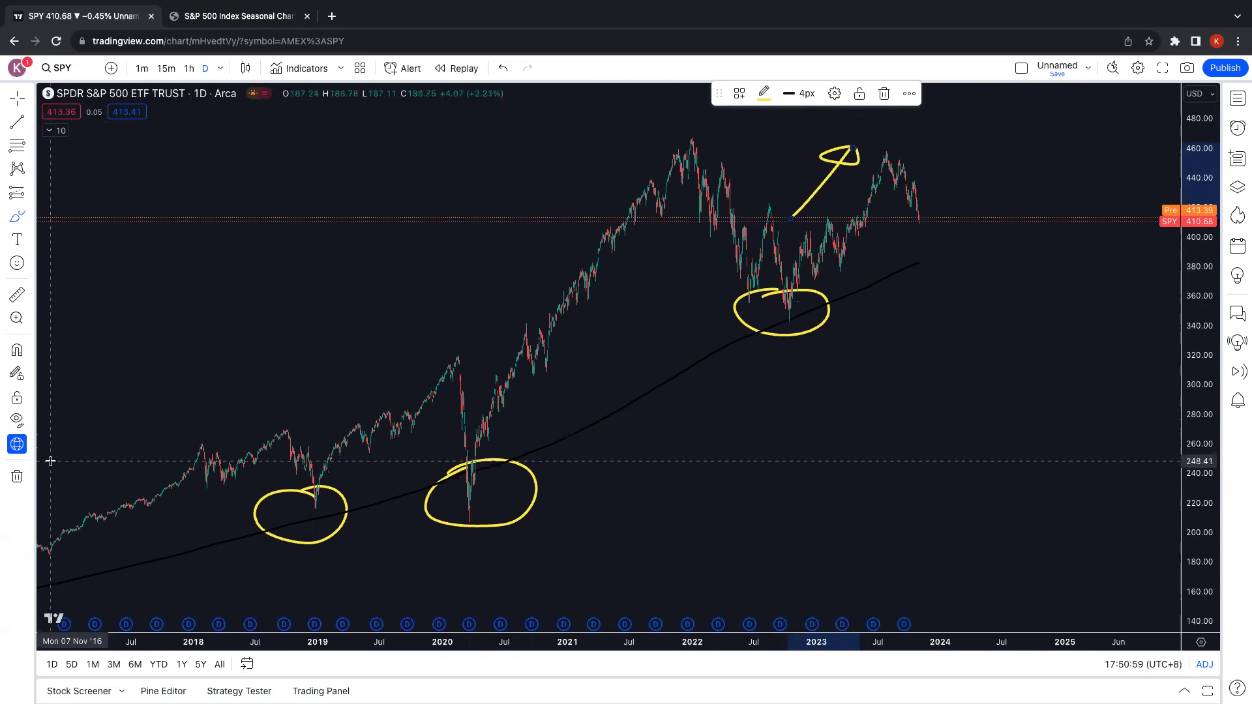
click(18, 483)
click(65, 473)
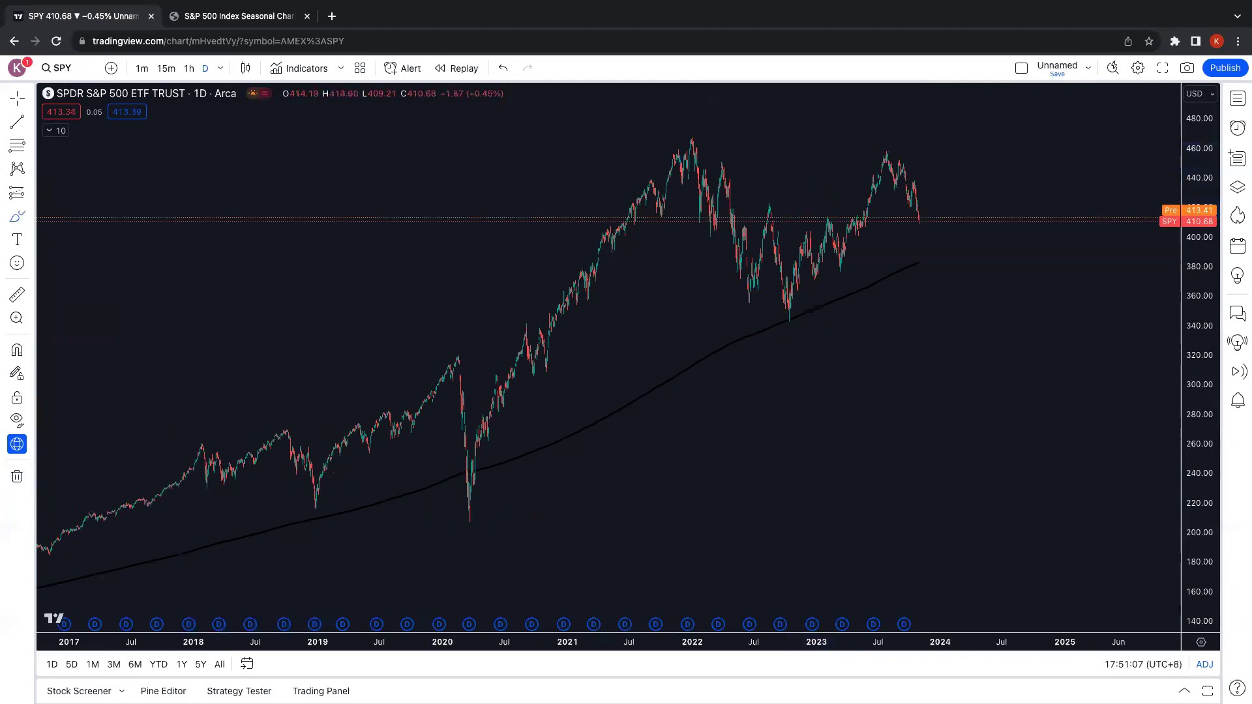
Brush a projected path from the latest price bouncing to about 425 and falling to about 391, and remove the drawing.
scroll(815, 290, left, 5)
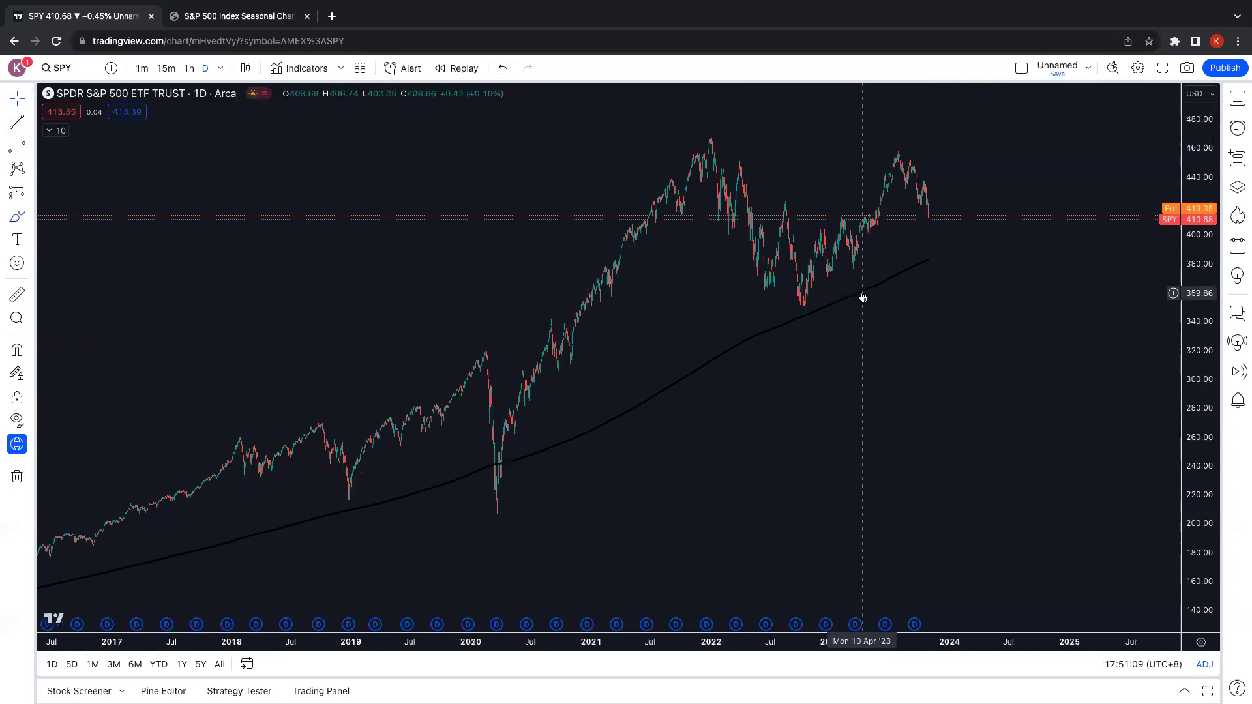
scroll(834, 297, up, 10)
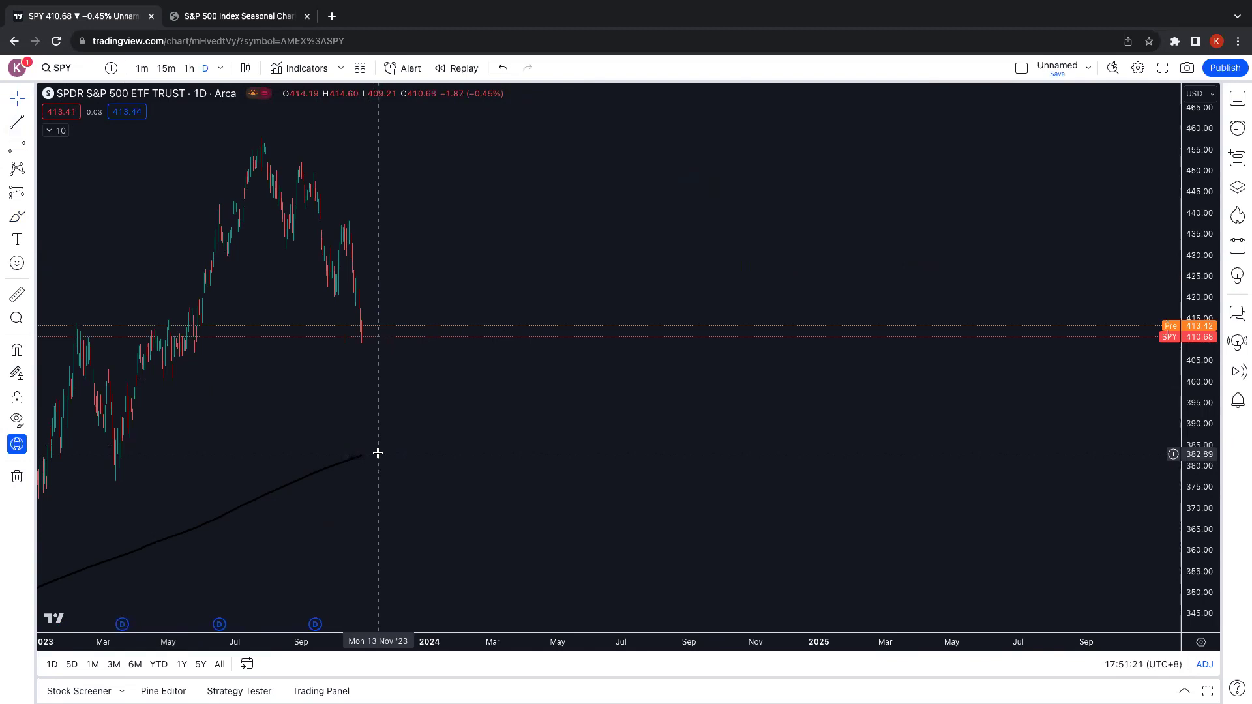
scroll(377, 454, up, 1)
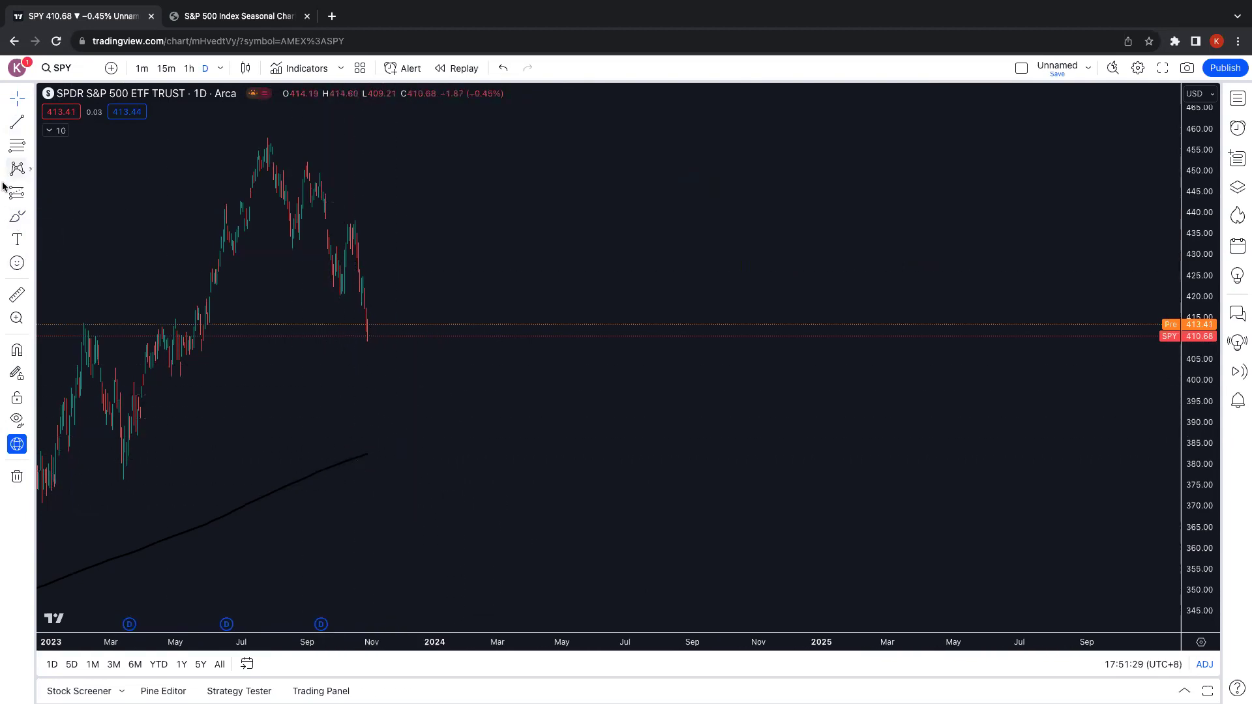
click(17, 216)
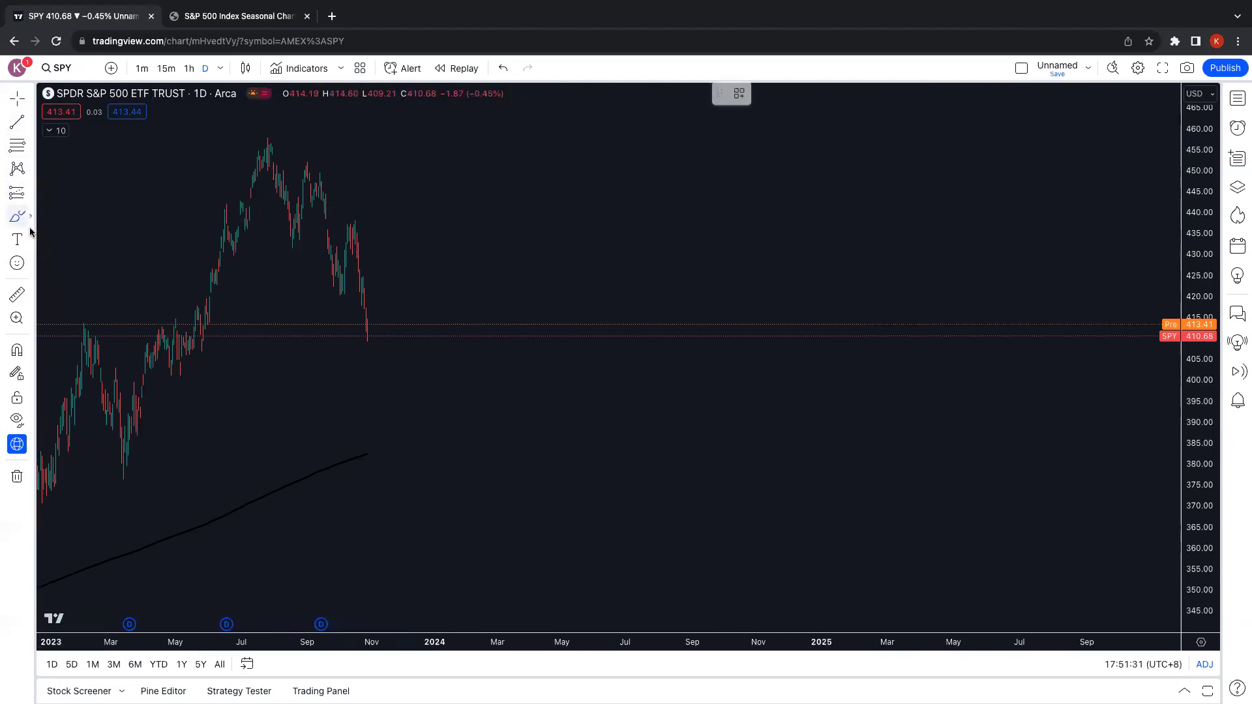
mouse_move(382, 339)
mouse_down()
mouse_move(402, 405)
mouse_move(526, 494)
mouse_up()
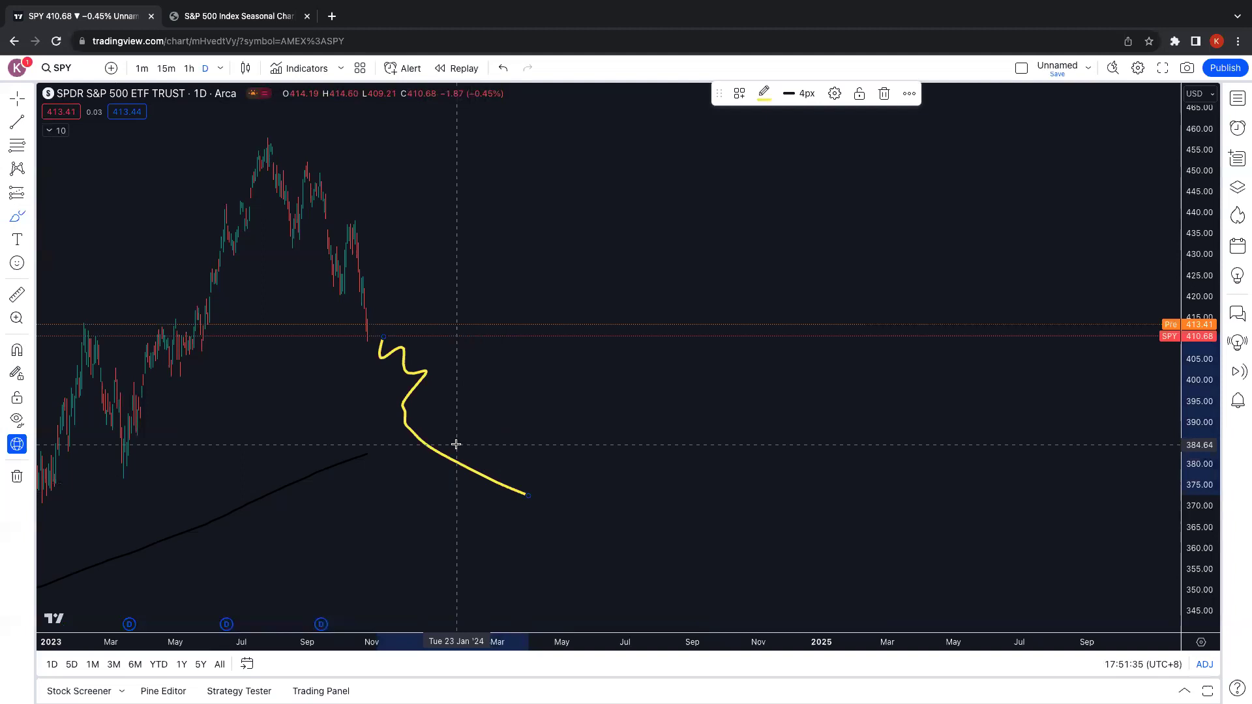
key(super+z)
mouse_move(375, 337)
mouse_down()
mouse_move(399, 275)
mouse_move(457, 419)
mouse_up()
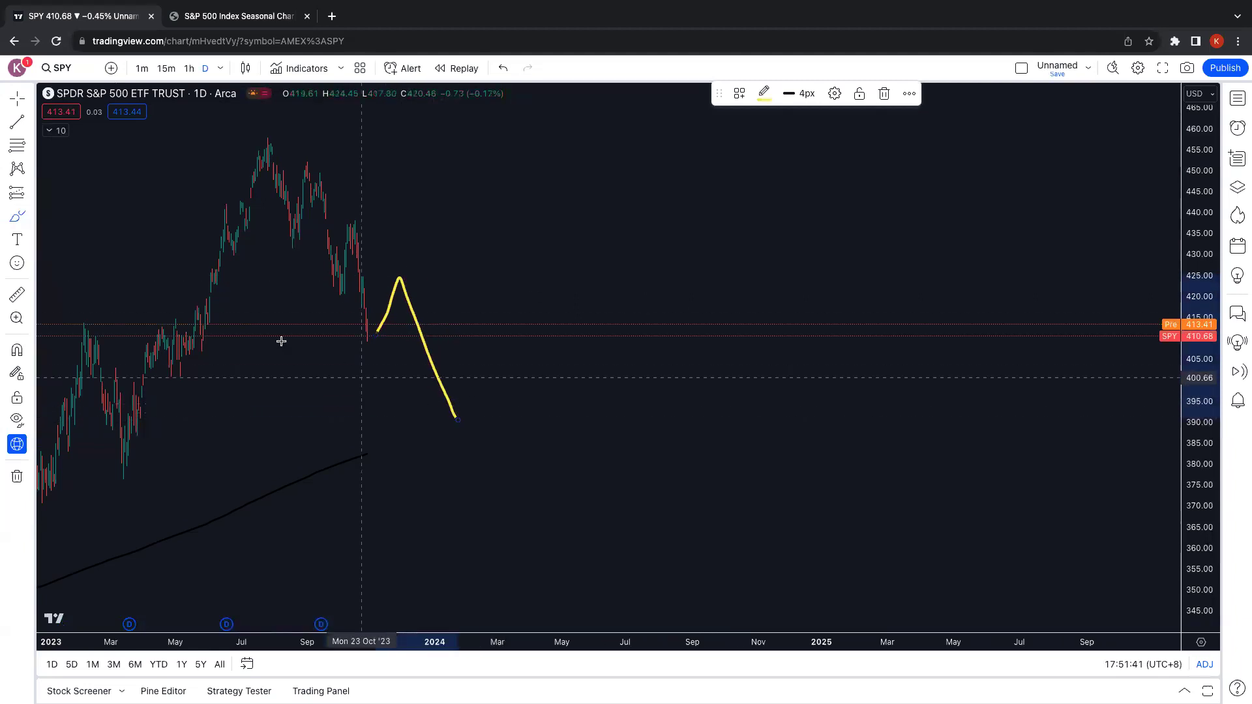
click(17, 477)
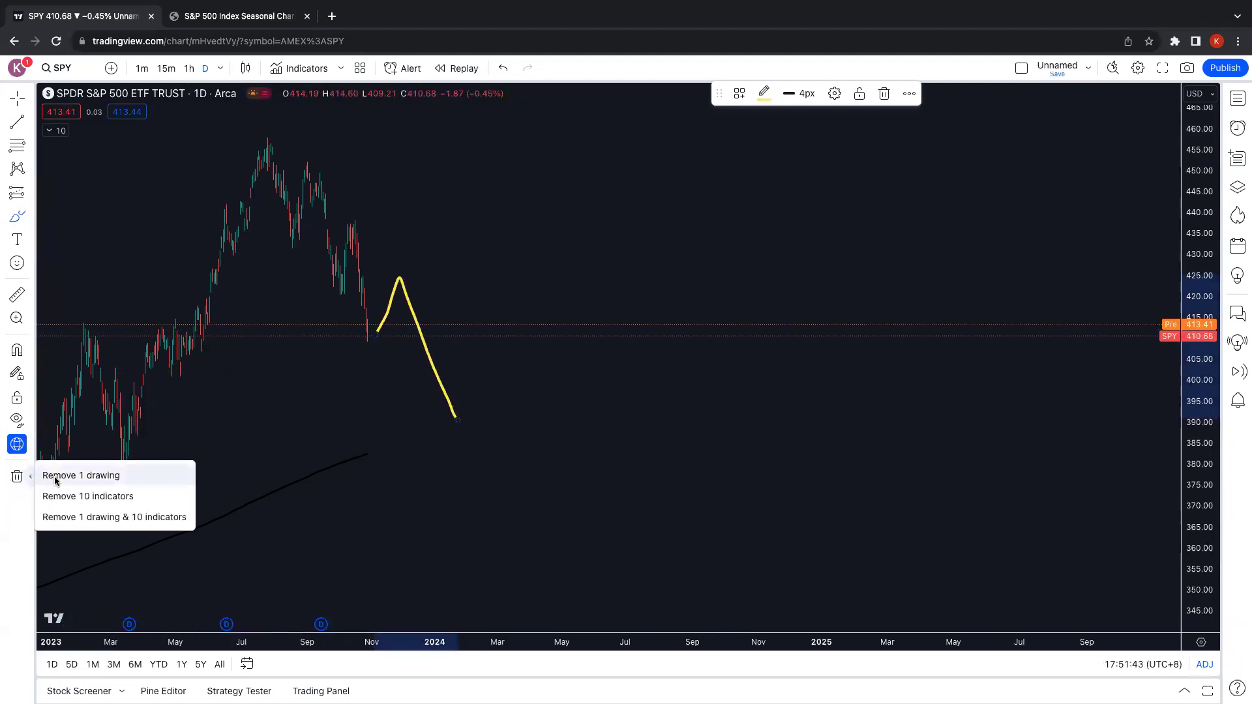
click(55, 477)
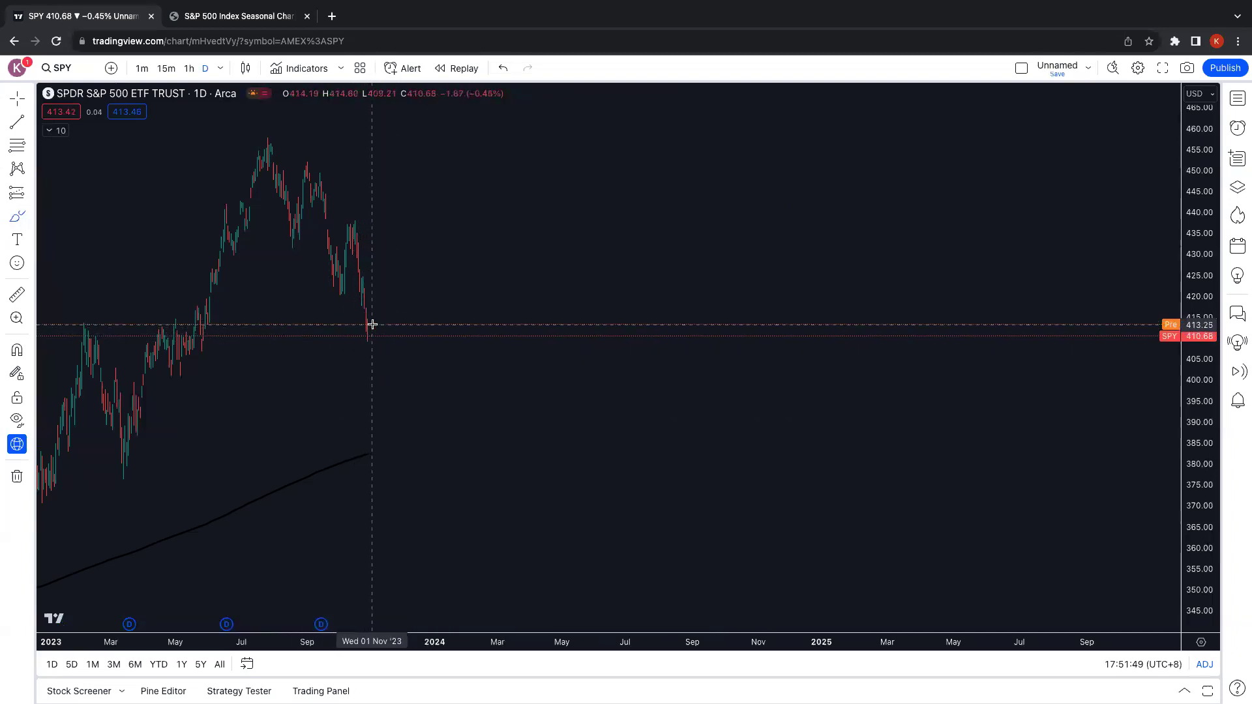
Brush horizontal levels at about 421 and 438, a declining line from the July 2023 high and a rising arrow, and remove all drawings.
scroll(371, 324, up, 2)
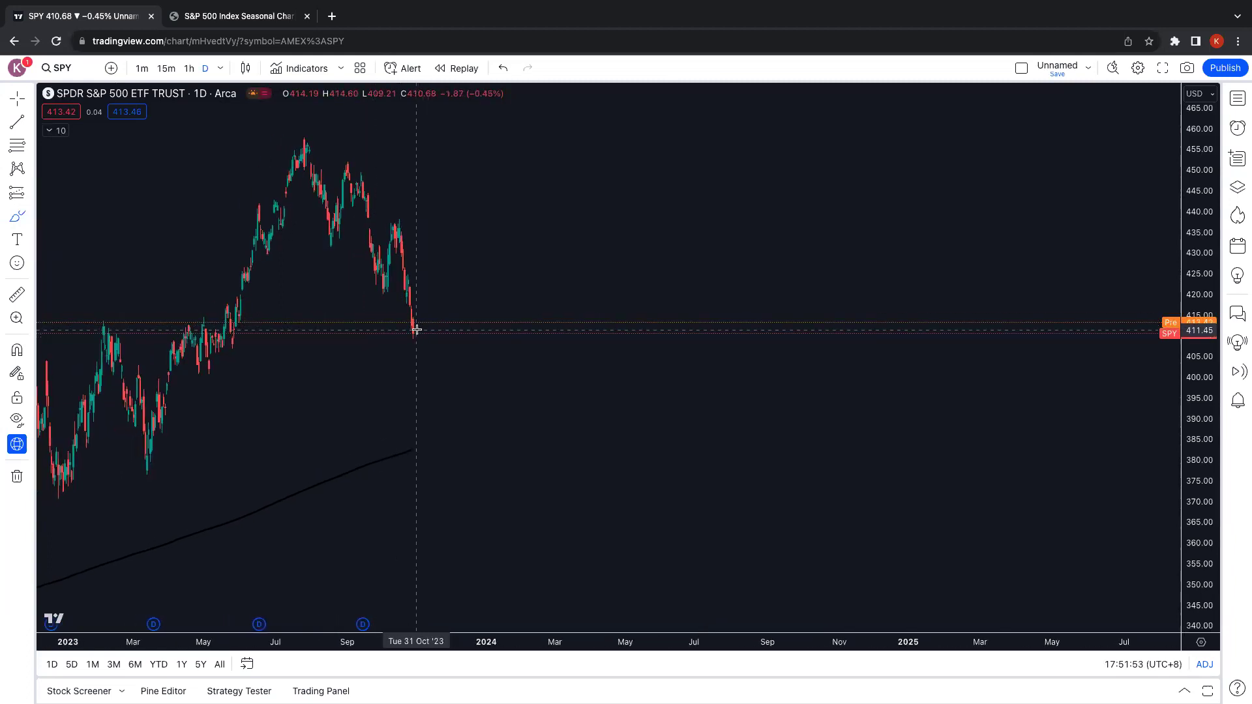
scroll(416, 330, up, 1)
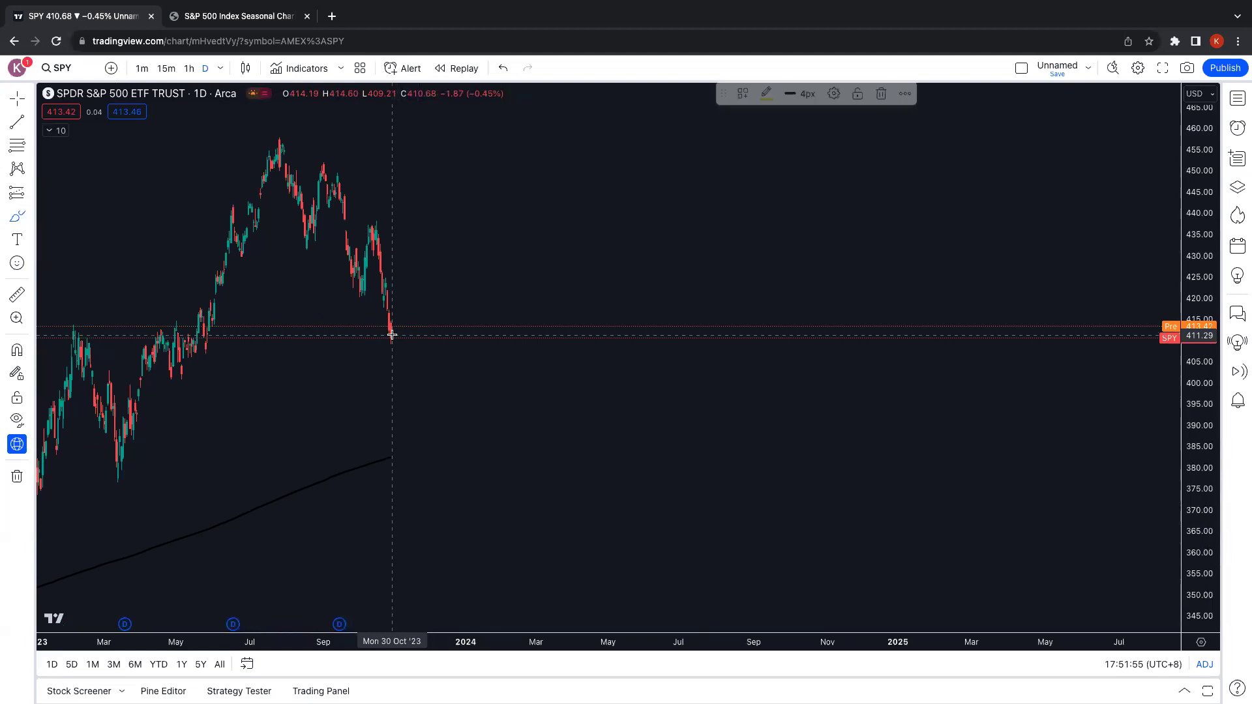
drag(353, 295, 536, 295)
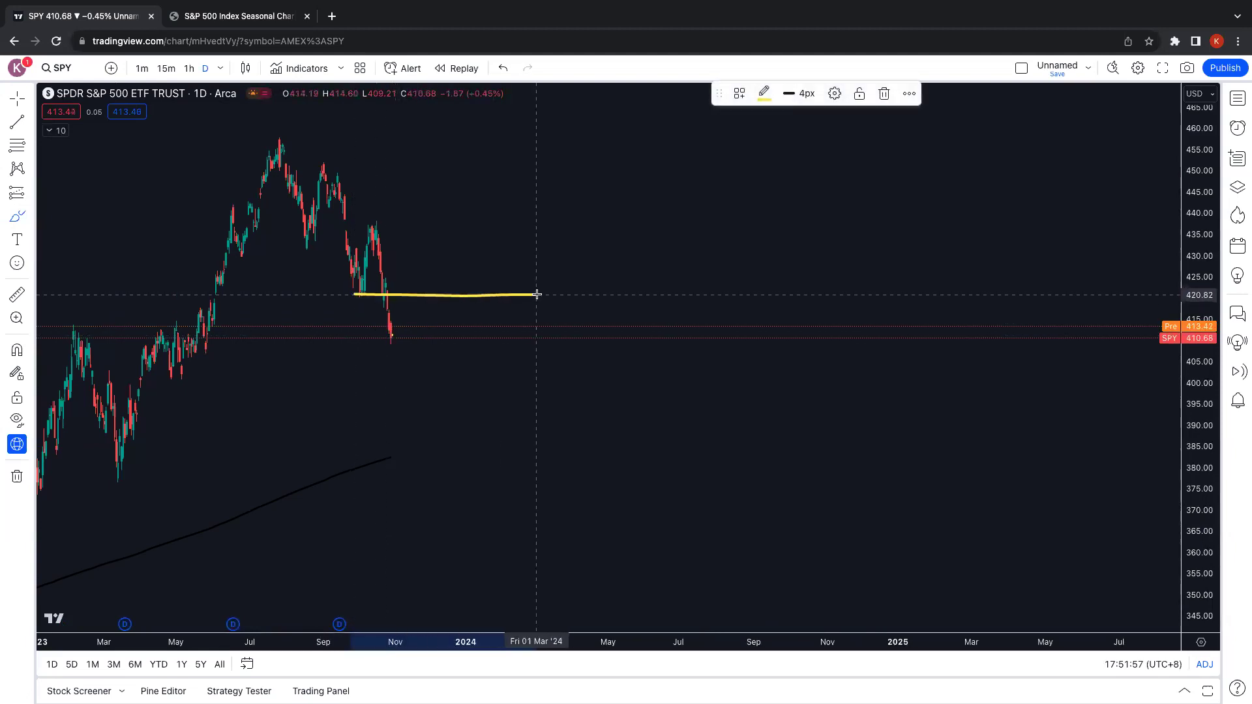
drag(373, 225, 694, 219)
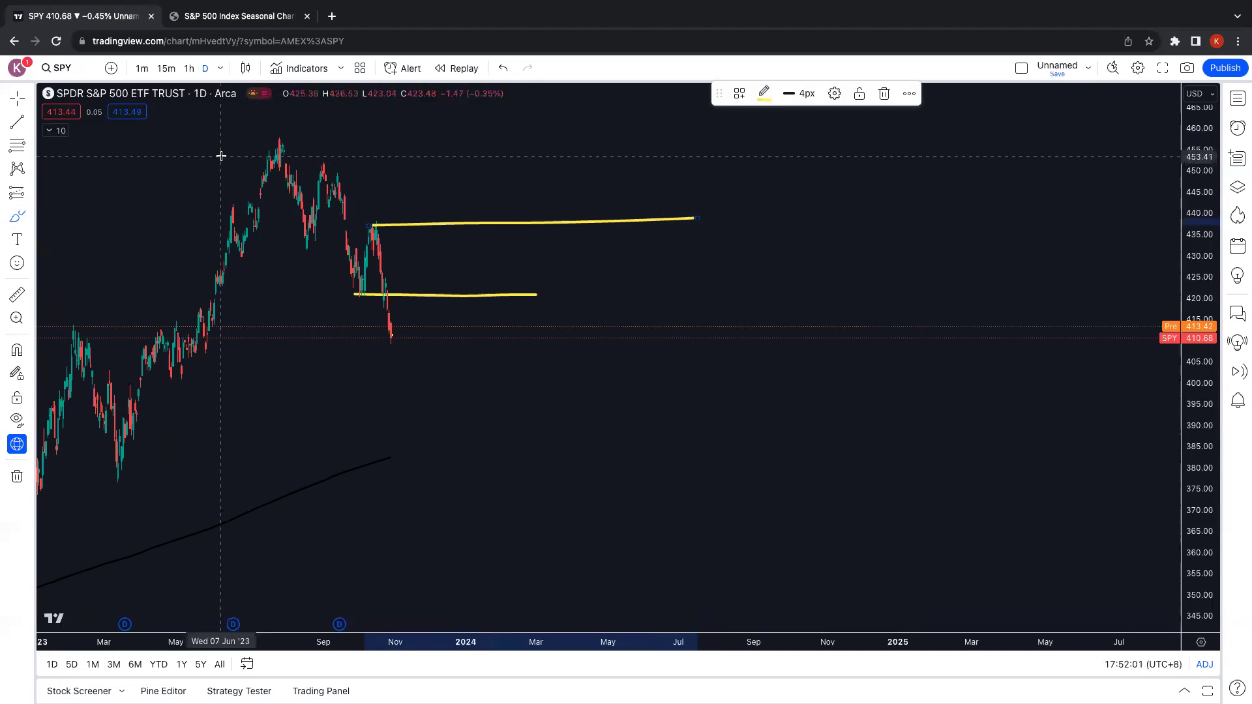
drag(279, 138, 551, 246)
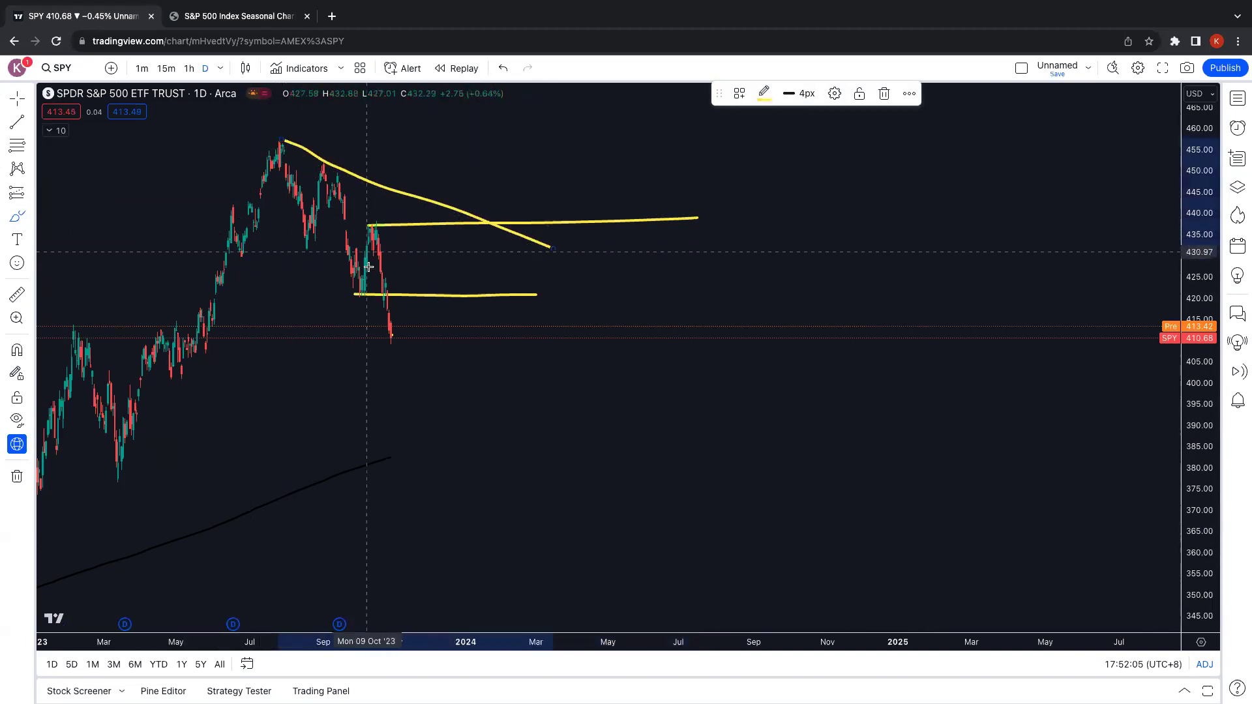
mouse_move(404, 242)
mouse_down()
mouse_move(522, 119)
mouse_move(447, 141)
mouse_move(530, 122)
mouse_up()
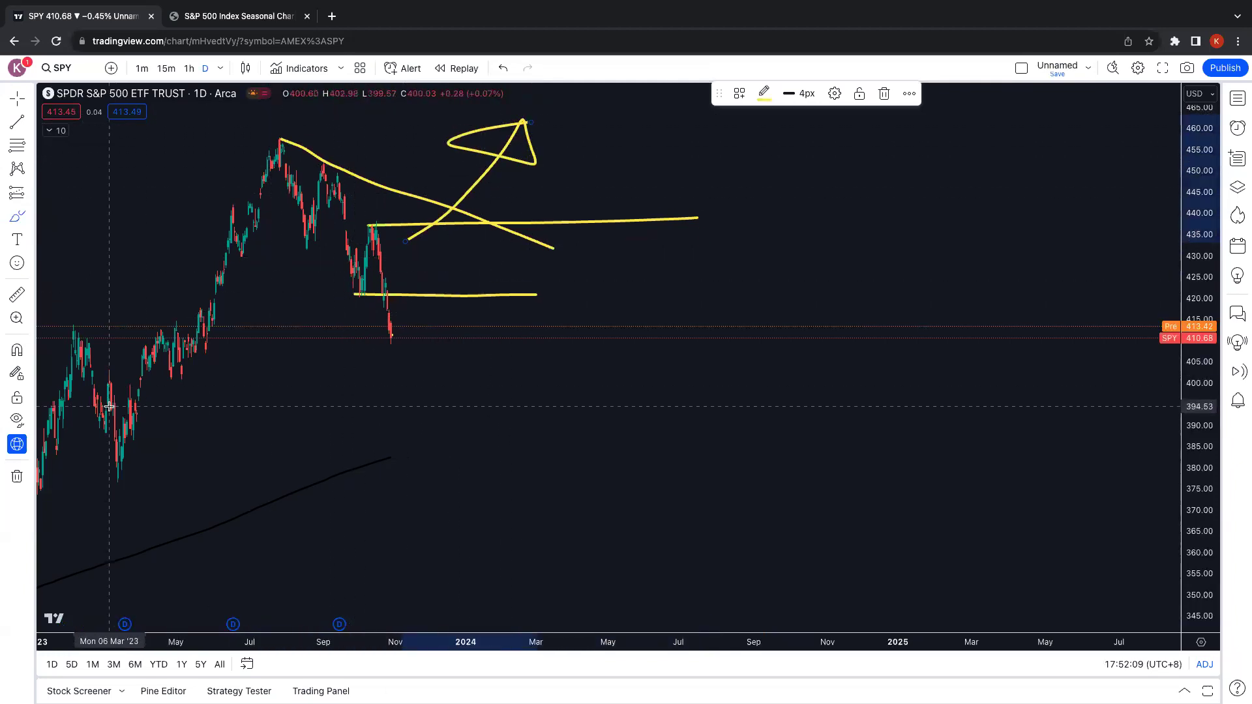
click(17, 478)
click(62, 472)
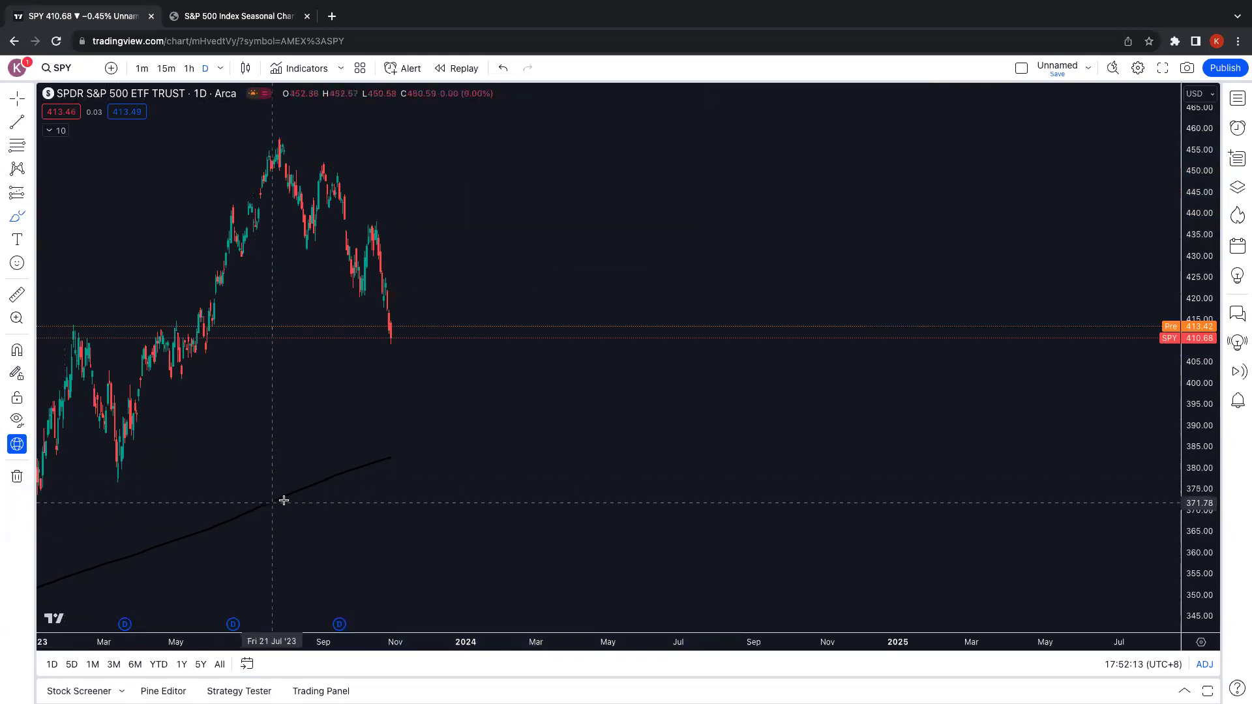